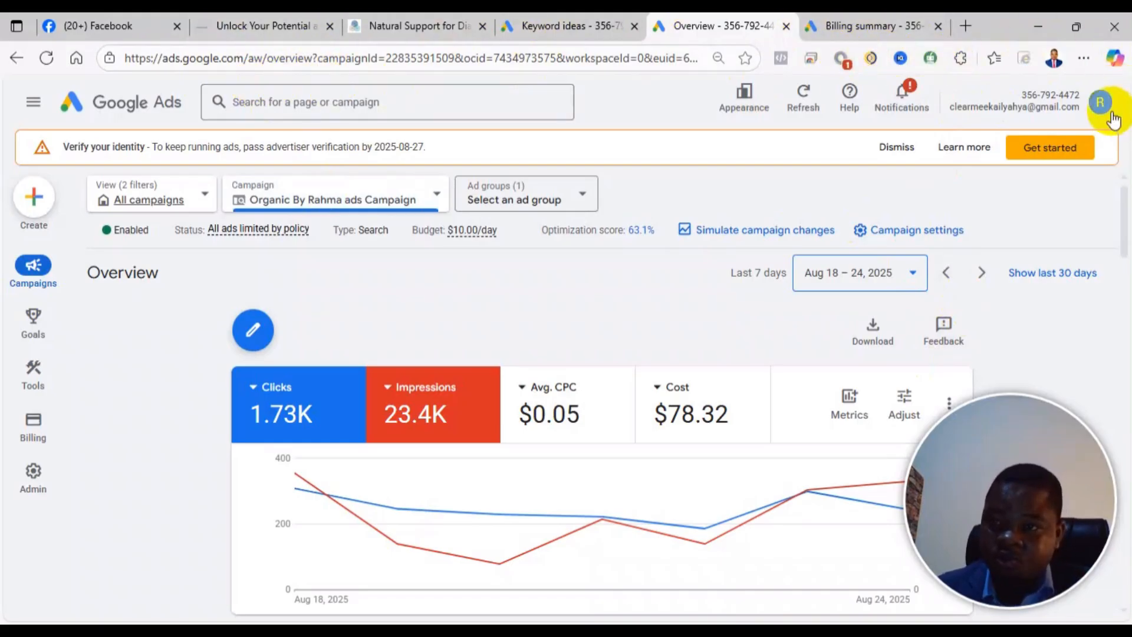
Step: Open Google in a new browser tab, find Google Ads among the Google apps, and return to the Google Ads overview
click(959, 26)
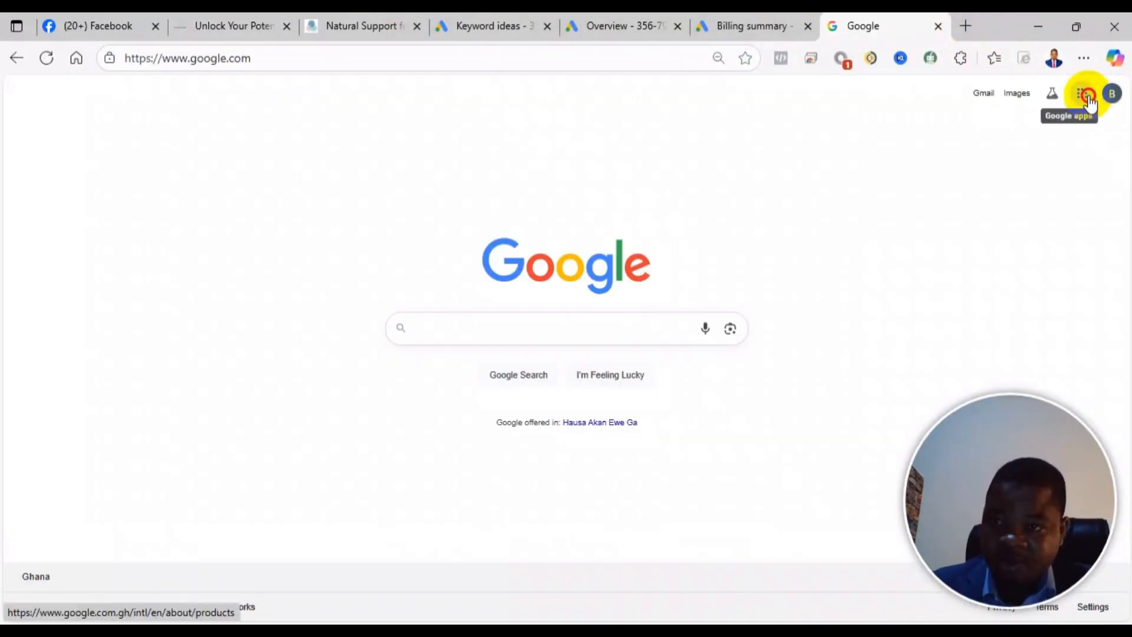
click(1082, 93)
scroll(1025, 267, down, 3)
scroll(1002, 277, down, 4)
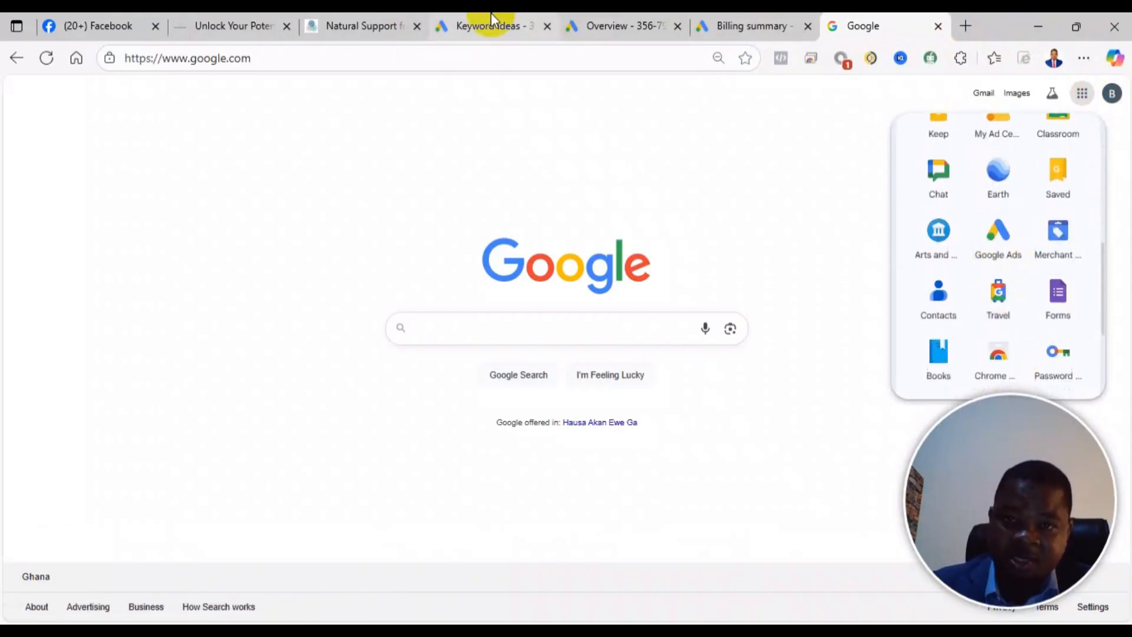
click(576, 21)
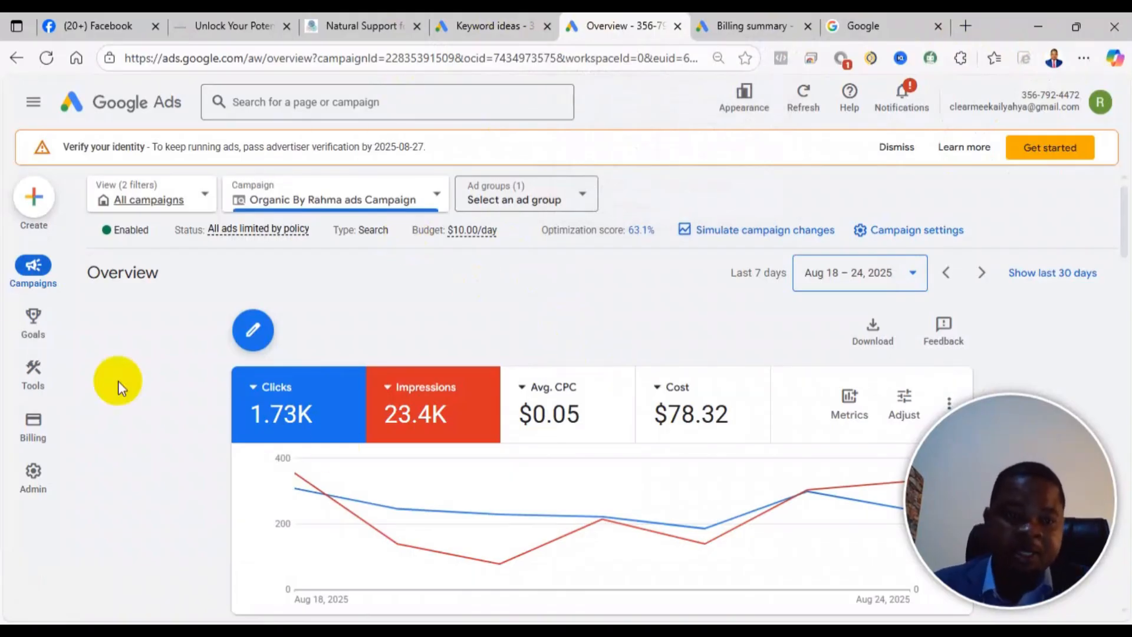
Step: Start creating a new campaign and choose Sales as its objective
click(27, 204)
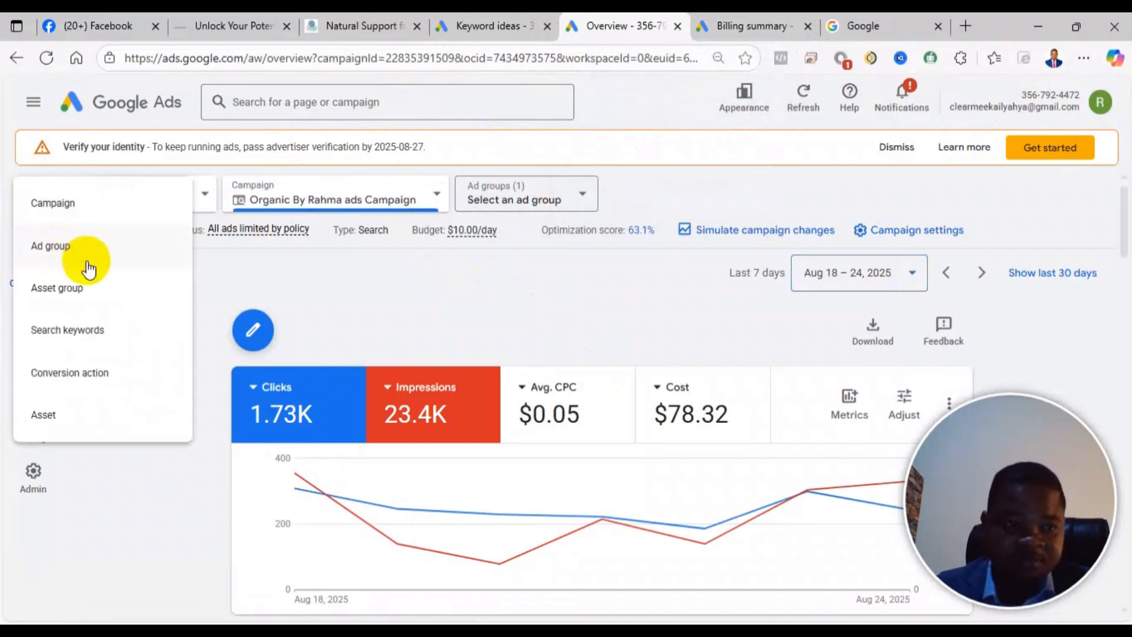
click(81, 204)
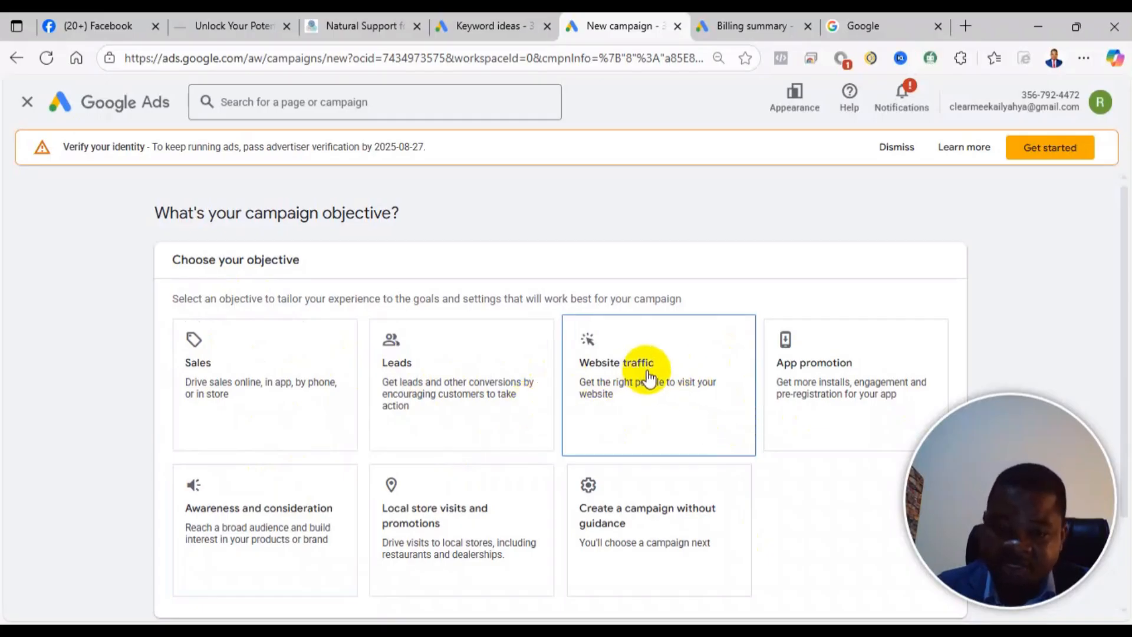
scroll(377, 540, down, 2)
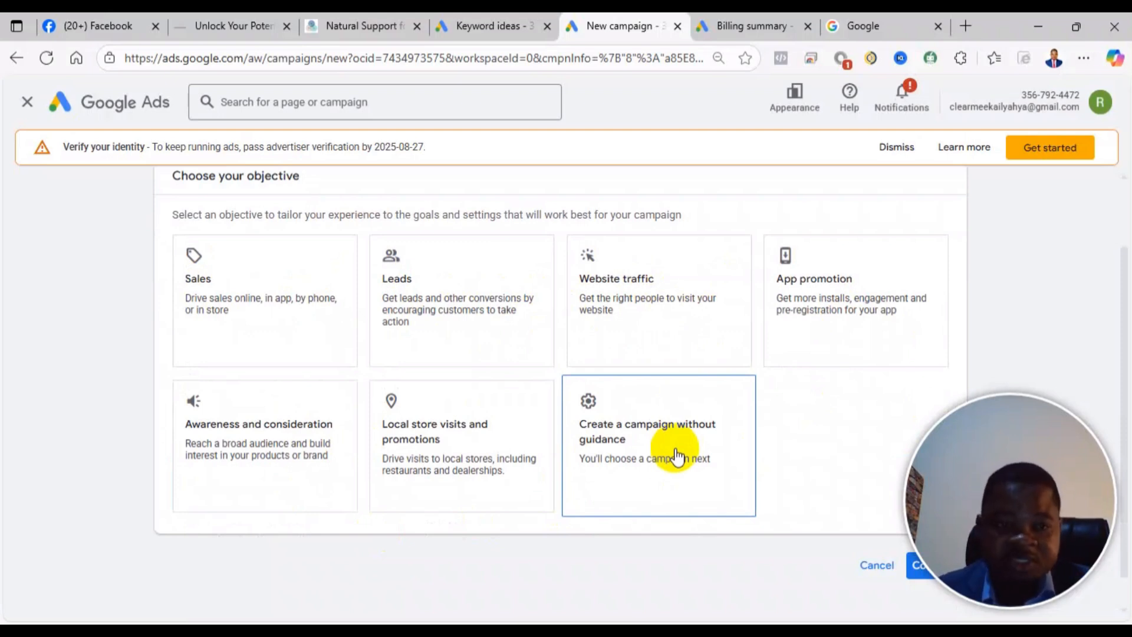
click(301, 324)
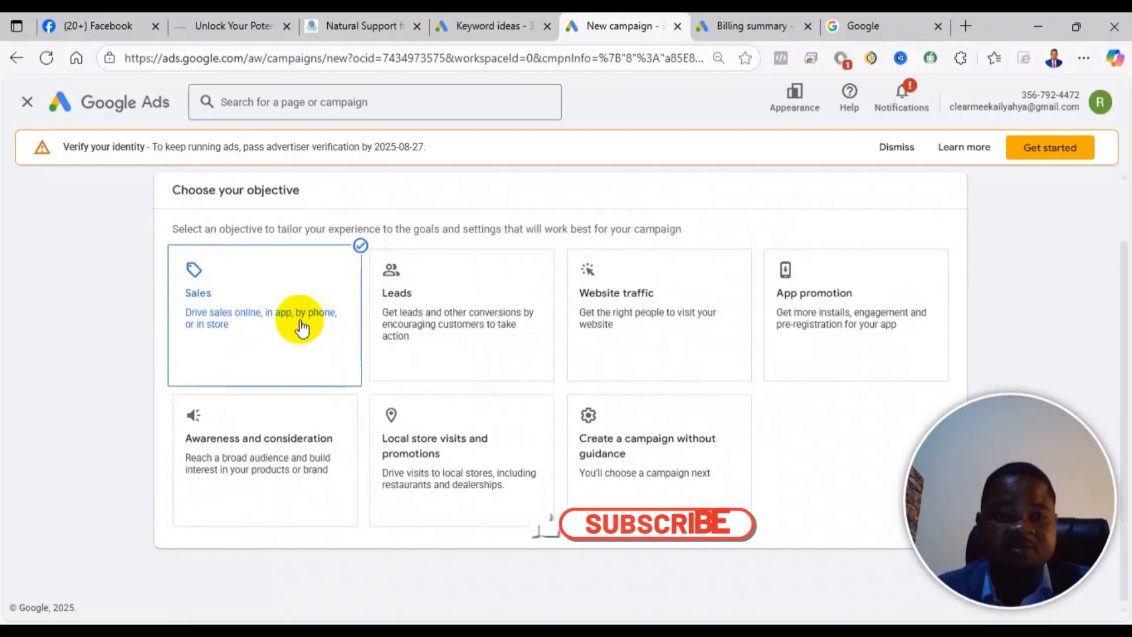
Step: Check the available actions for the Phone call leads conversion goal and continue with that goal kept
scroll(313, 353, down, 4)
drag(1042, 485, 1129, 624)
drag(1076, 467, 1, 41)
scroll(651, 304, up, 4)
scroll(650, 332, down, 4)
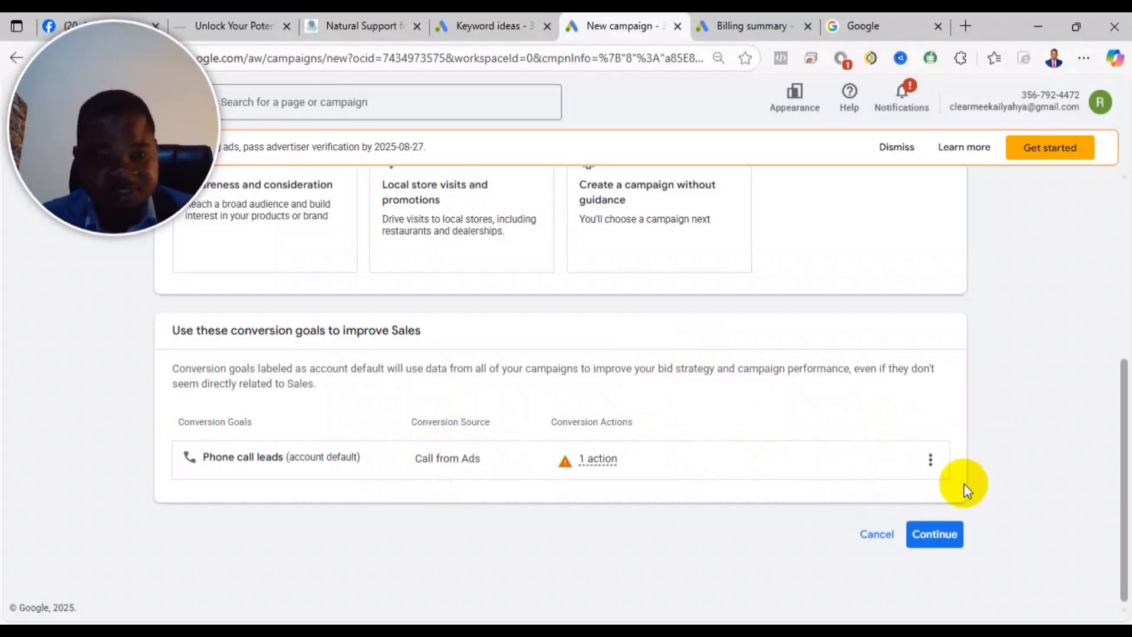
click(930, 459)
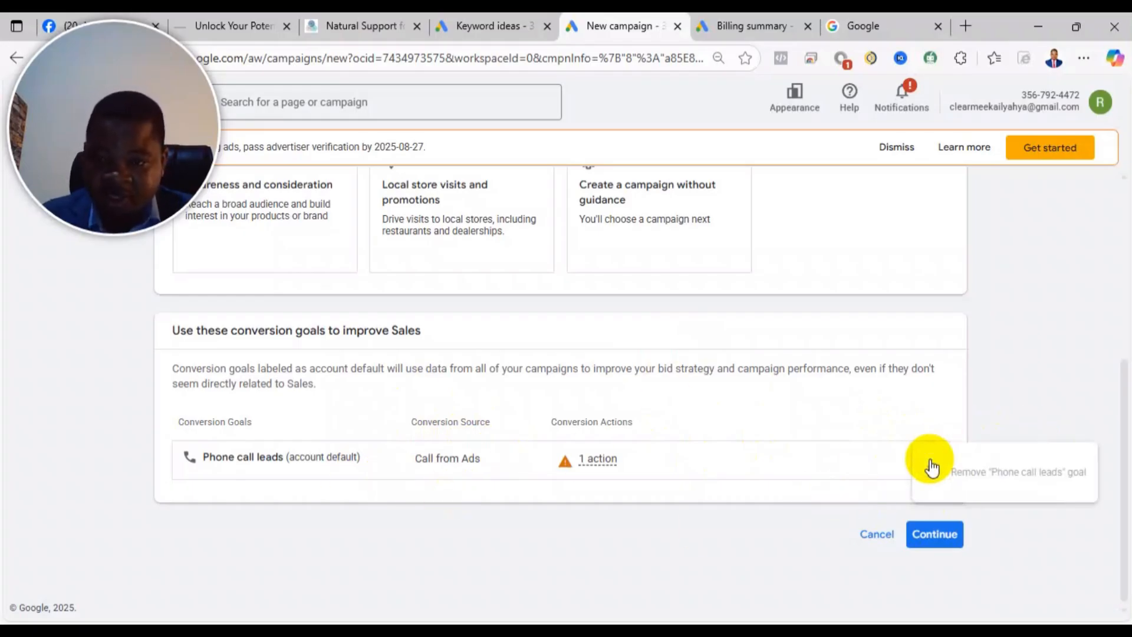
click(1043, 399)
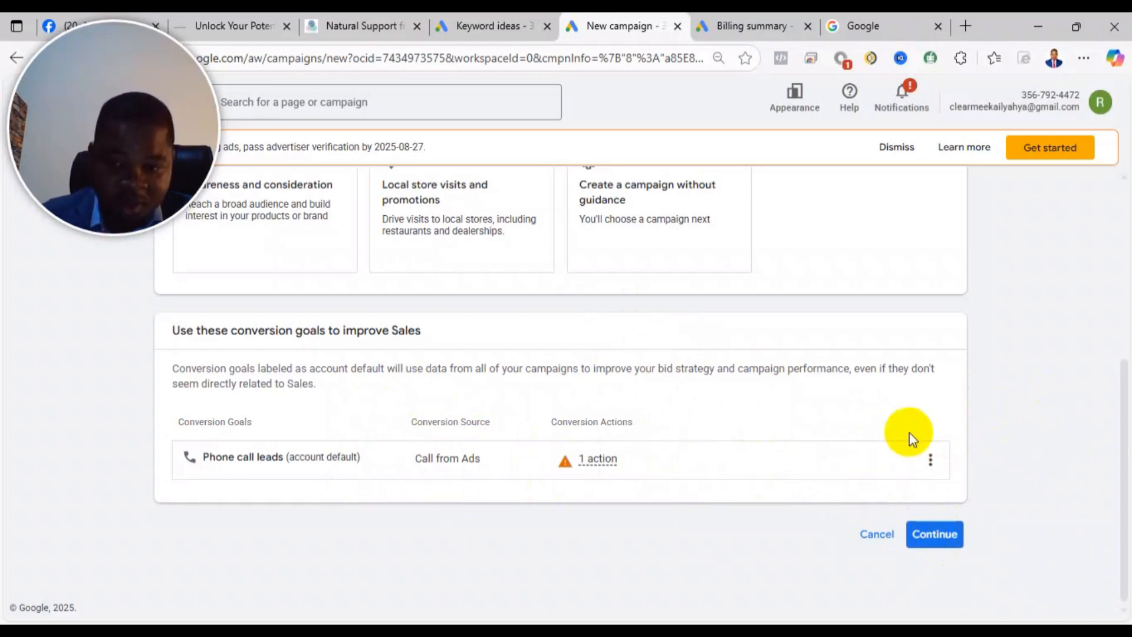
click(935, 461)
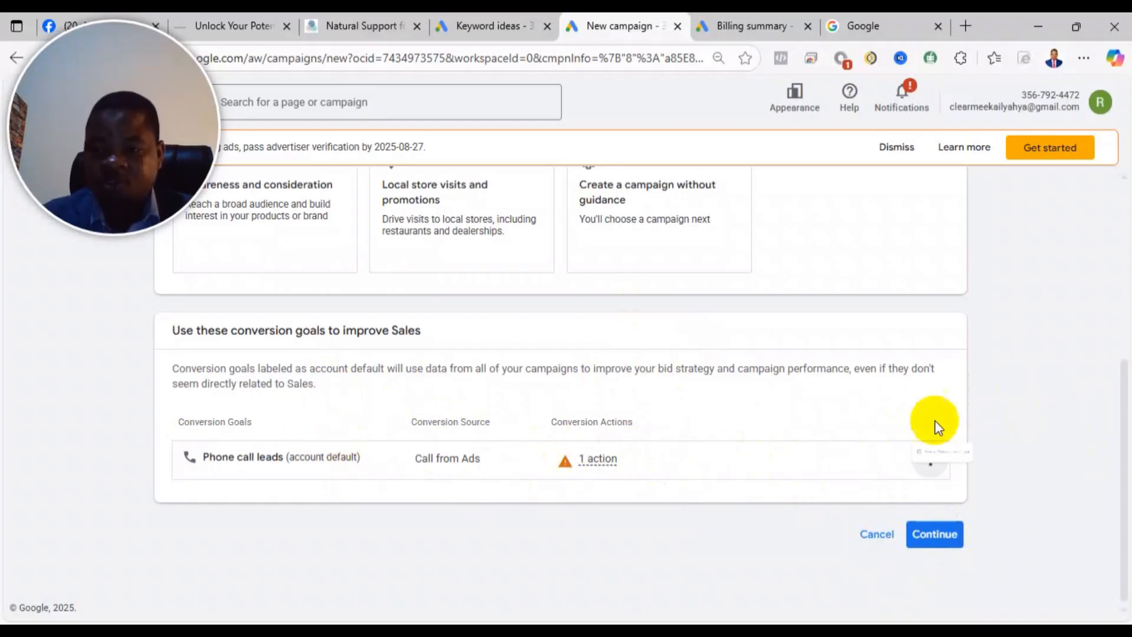
click(931, 385)
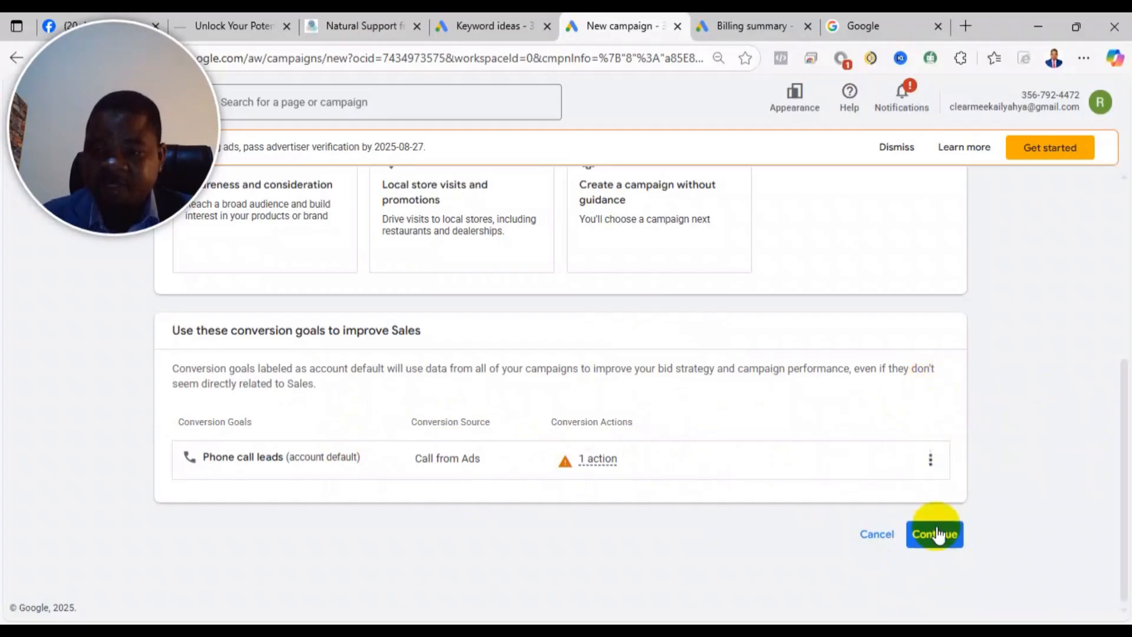
click(940, 543)
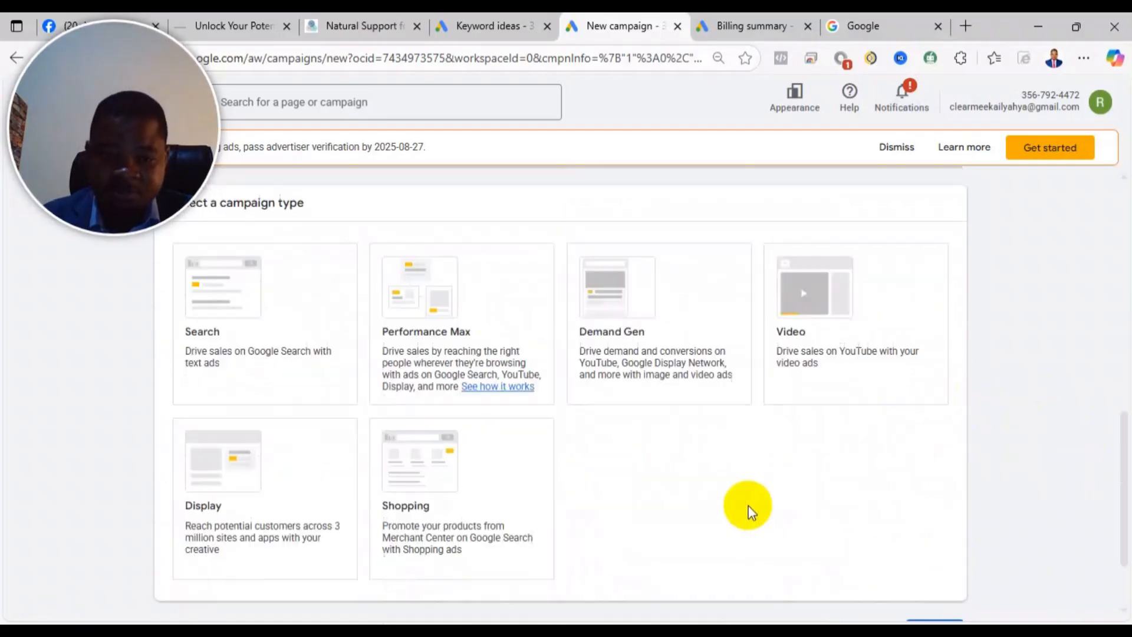
Step: Select Search as the campaign type
scroll(387, 353, up, 5)
click(299, 480)
scroll(295, 477, down, 3)
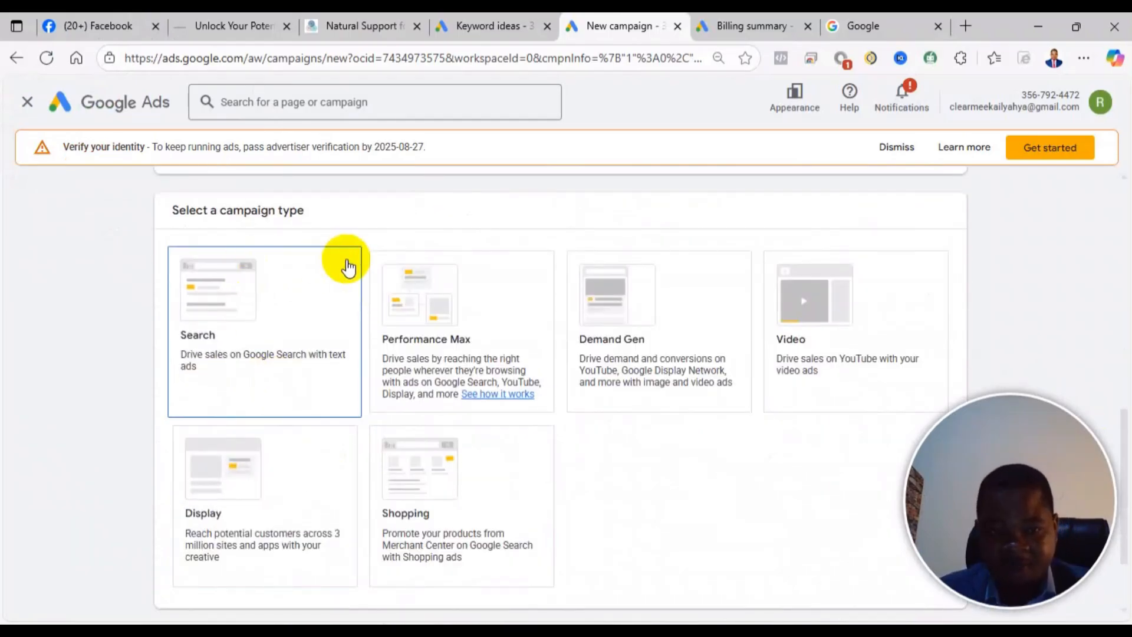
click(437, 358)
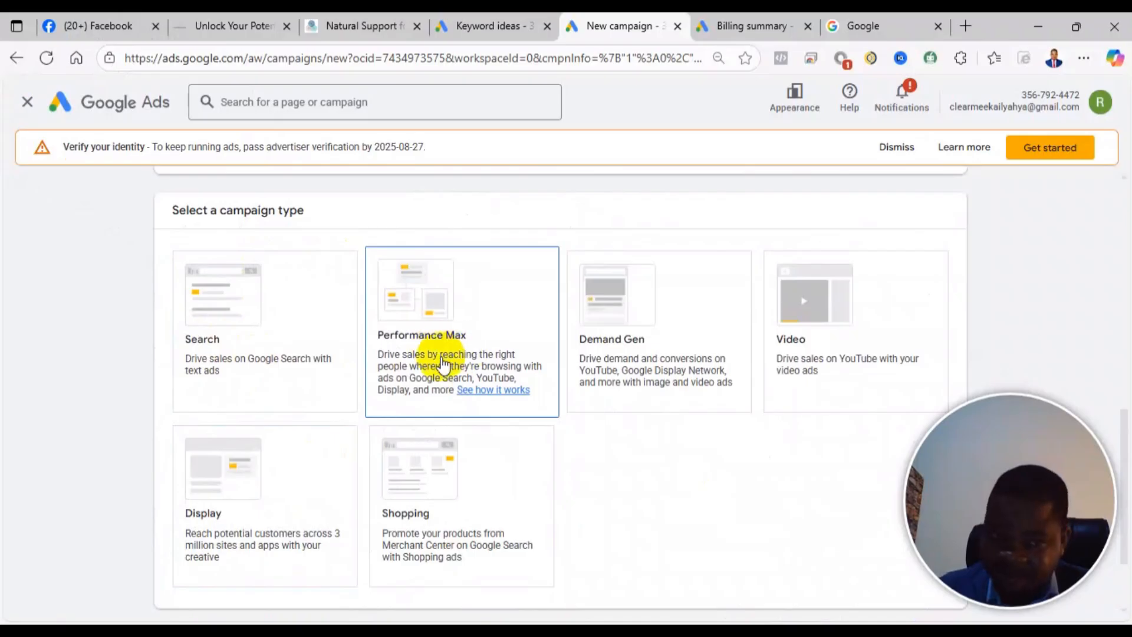
click(242, 359)
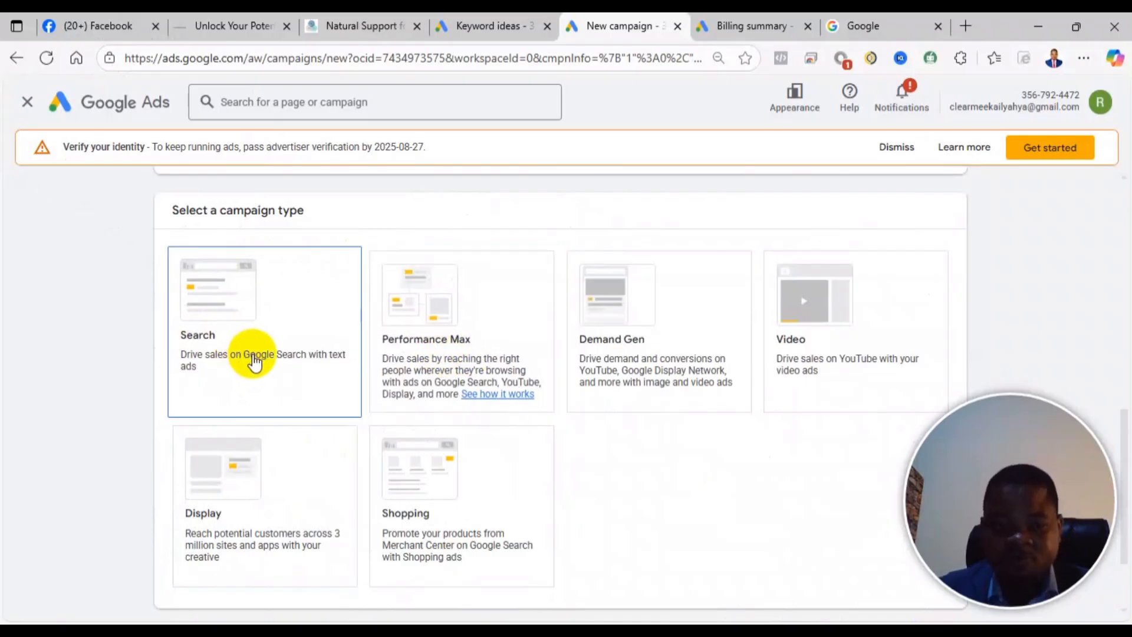
click(392, 344)
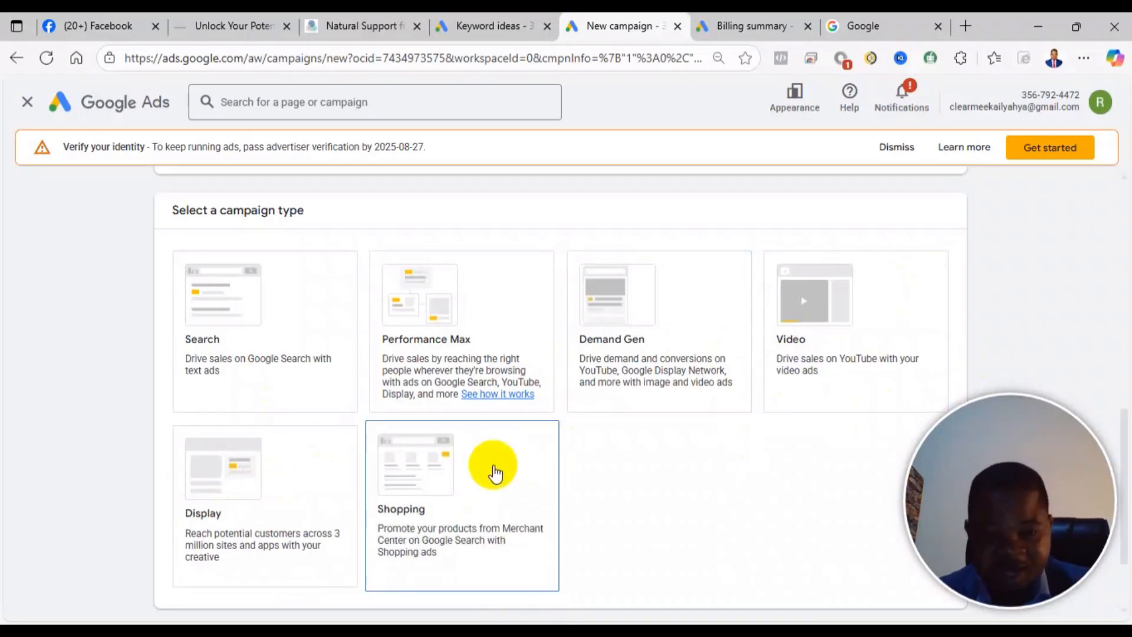
drag(1012, 503, 1037, 437)
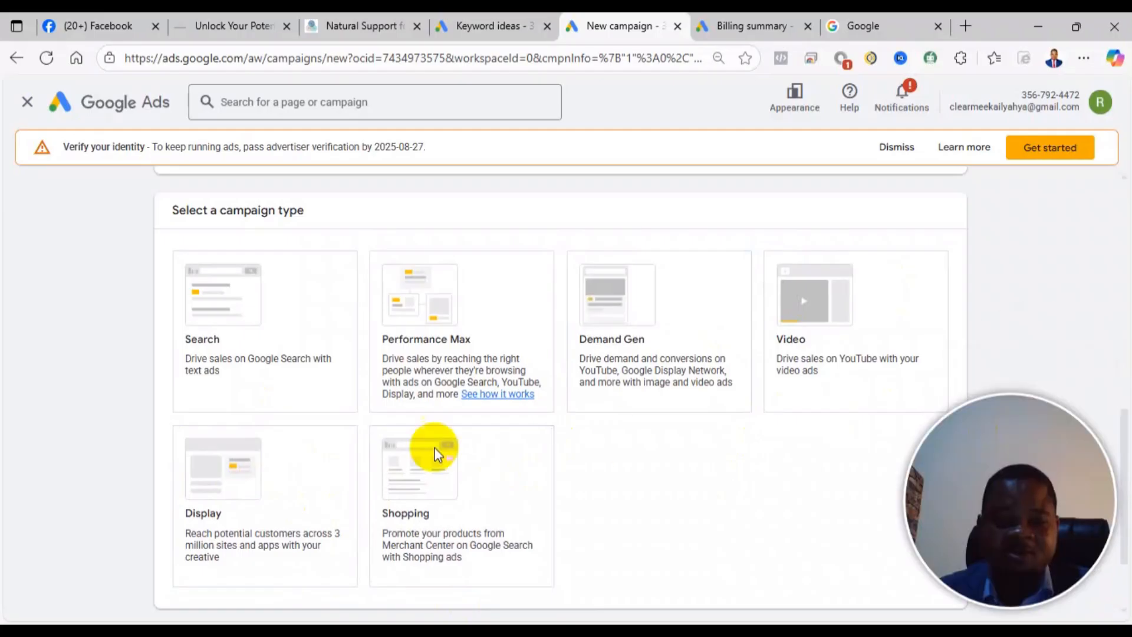
drag(961, 508, 971, 134)
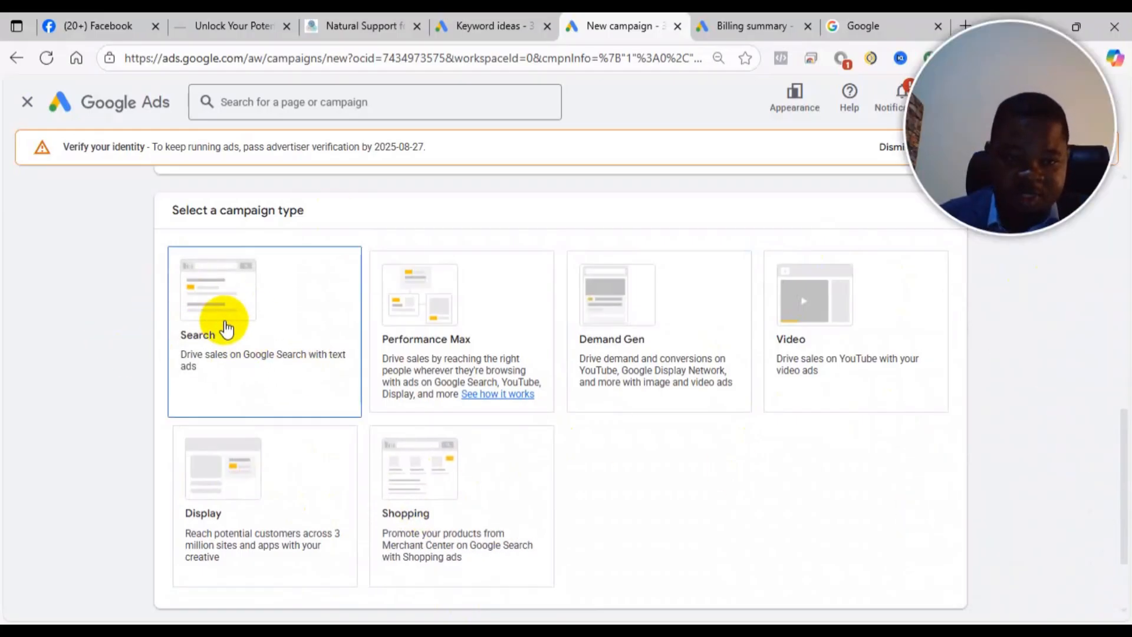
click(224, 323)
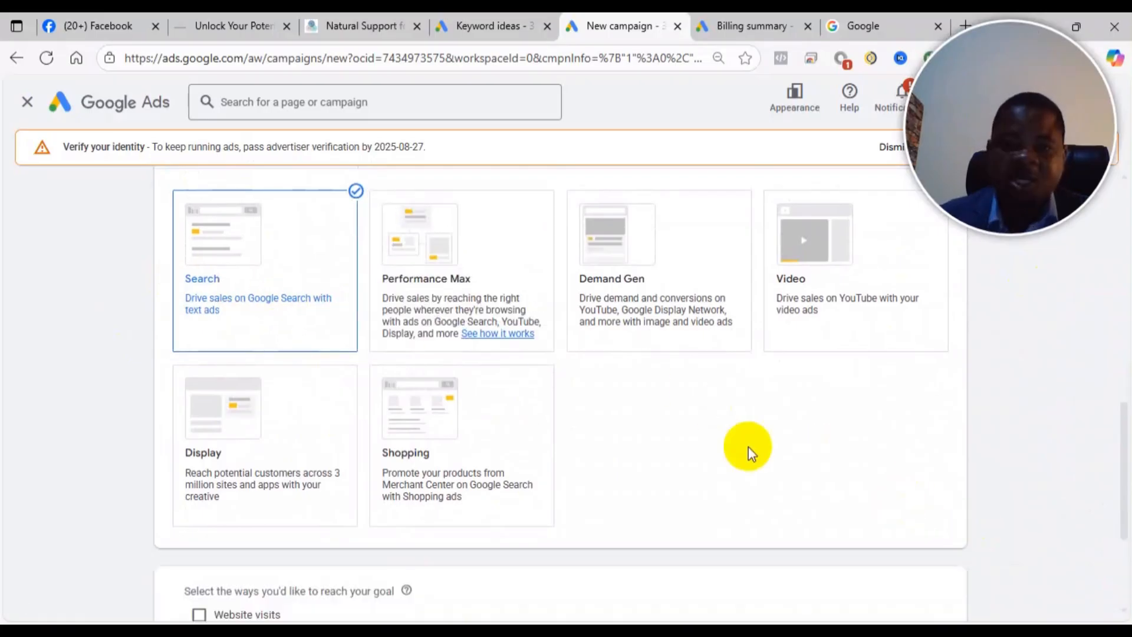
Step: Enable website visits and phone calls as the ways to reach the campaign goal
scroll(748, 449, up, 3)
scroll(342, 393, down, 6)
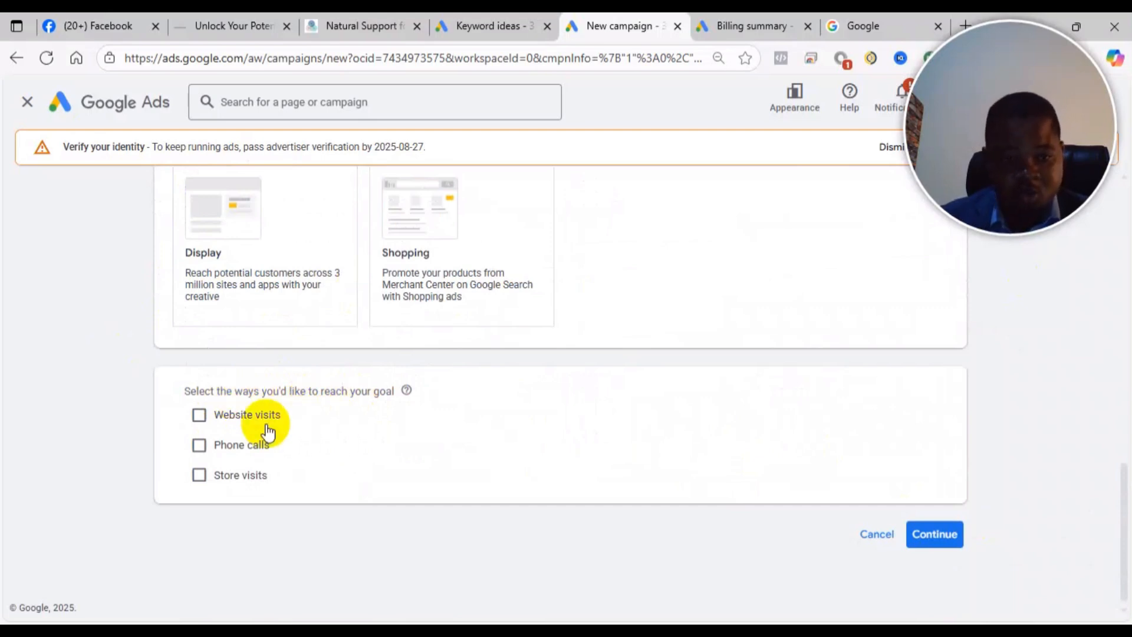
click(200, 415)
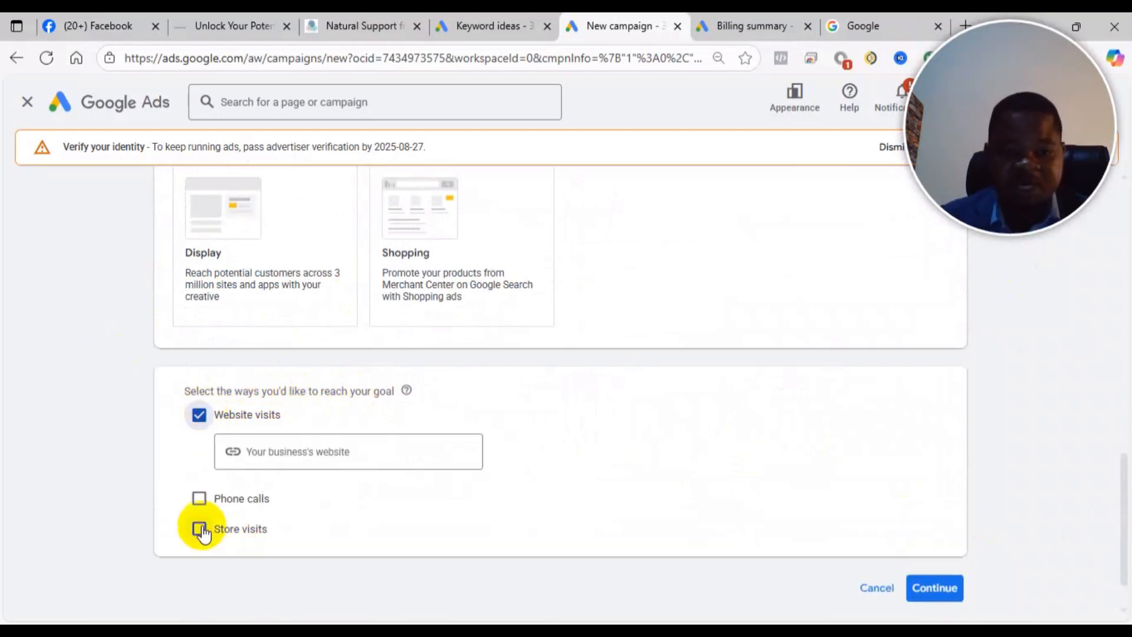
click(200, 499)
scroll(288, 533, down, 2)
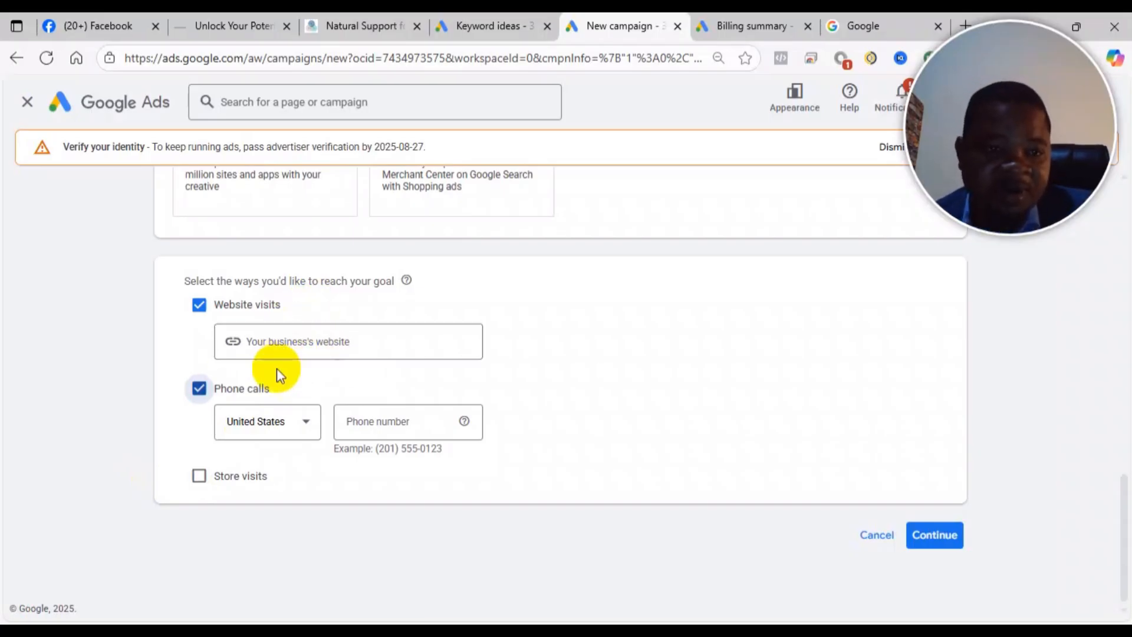
Step: Copy the web address of the natural diabetes support page on the Ramatu Health Center site
scroll(354, 195, up, 2)
click(376, 26)
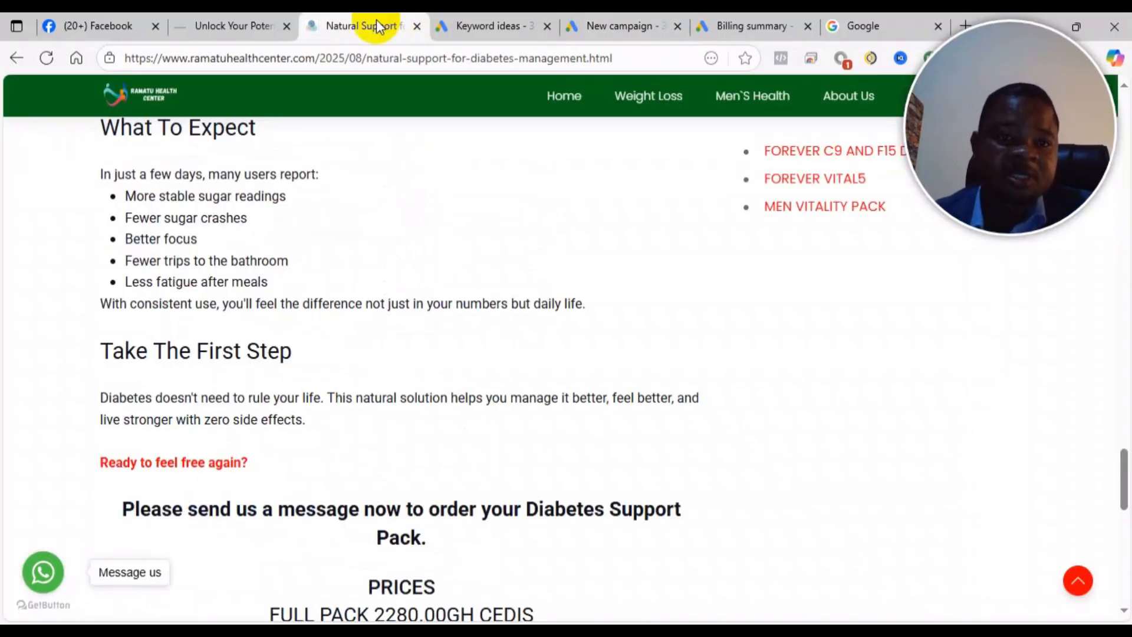
scroll(306, 183, up, 10)
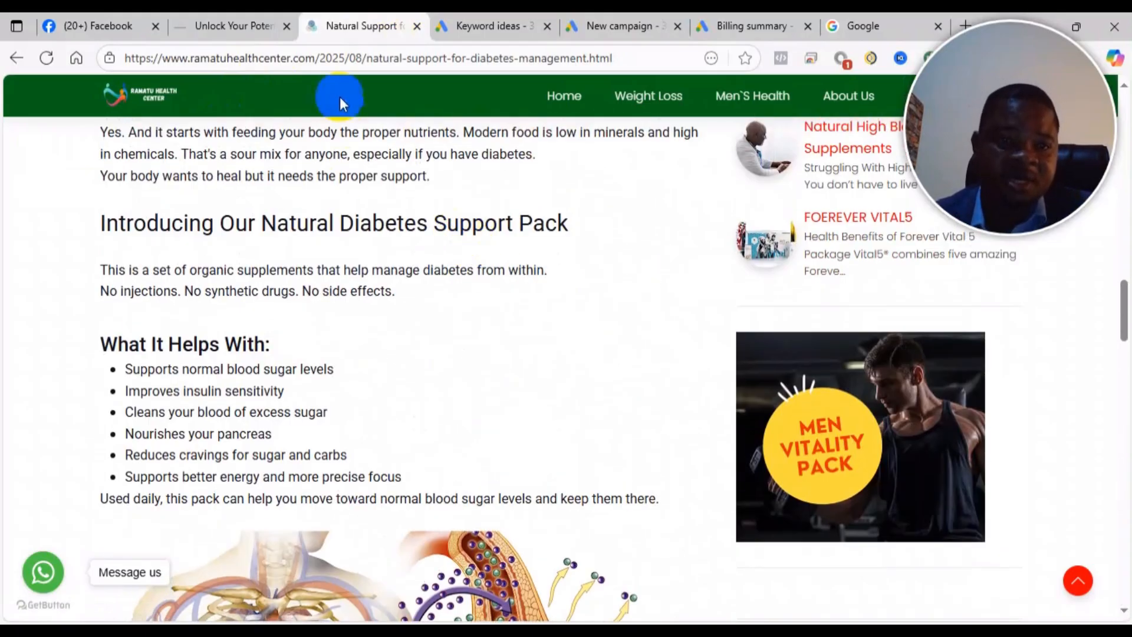
right_click(346, 61)
click(397, 222)
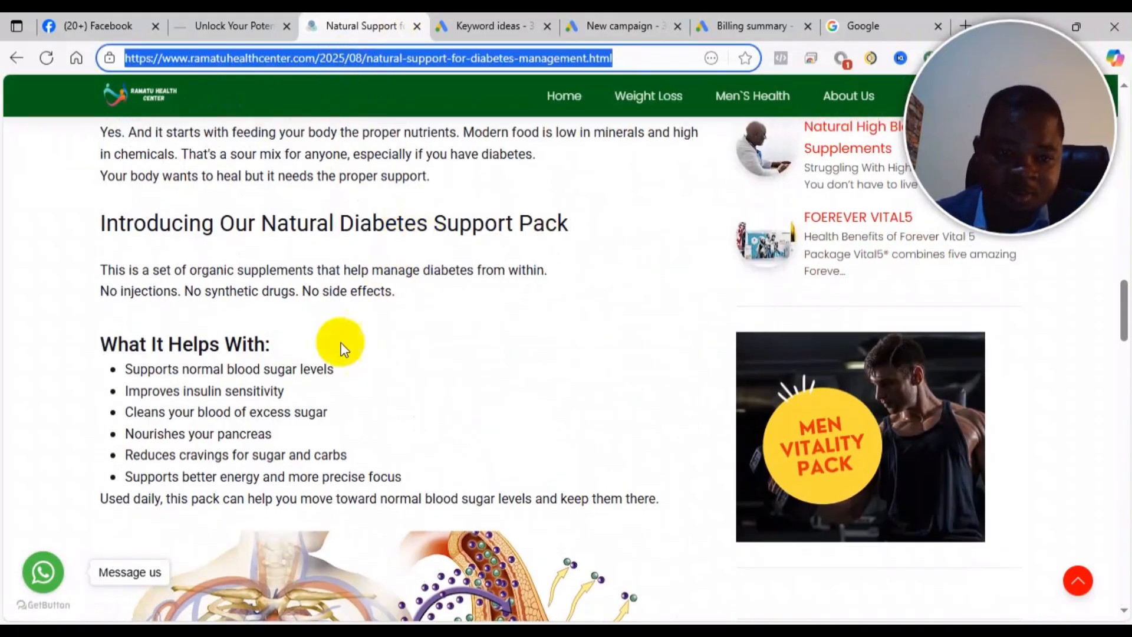
scroll(365, 377, down, 8)
scroll(365, 377, down, 5)
scroll(396, 402, up, 10)
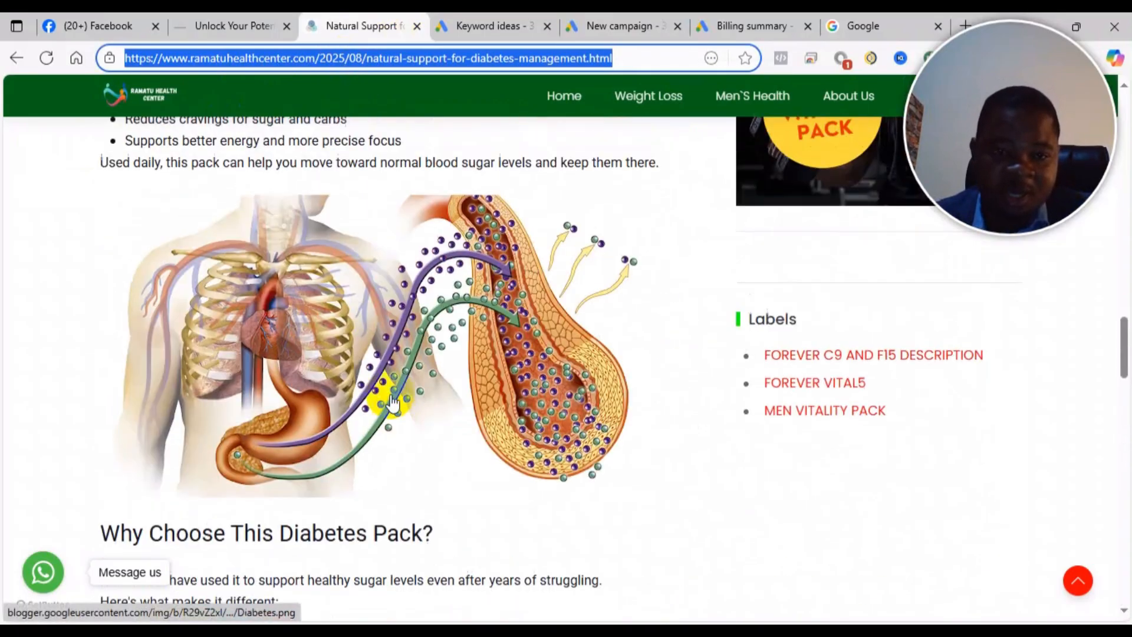
scroll(403, 389, up, 8)
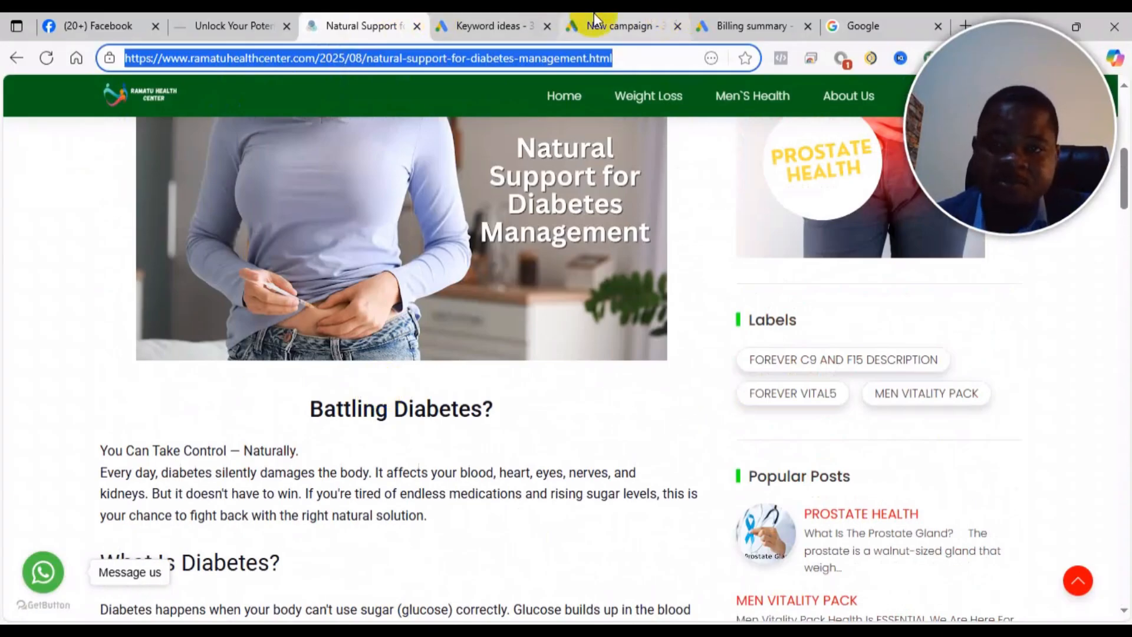
Step: Paste the copied diabetes page address as the business's website in the new campaign
click(505, 23)
click(595, 25)
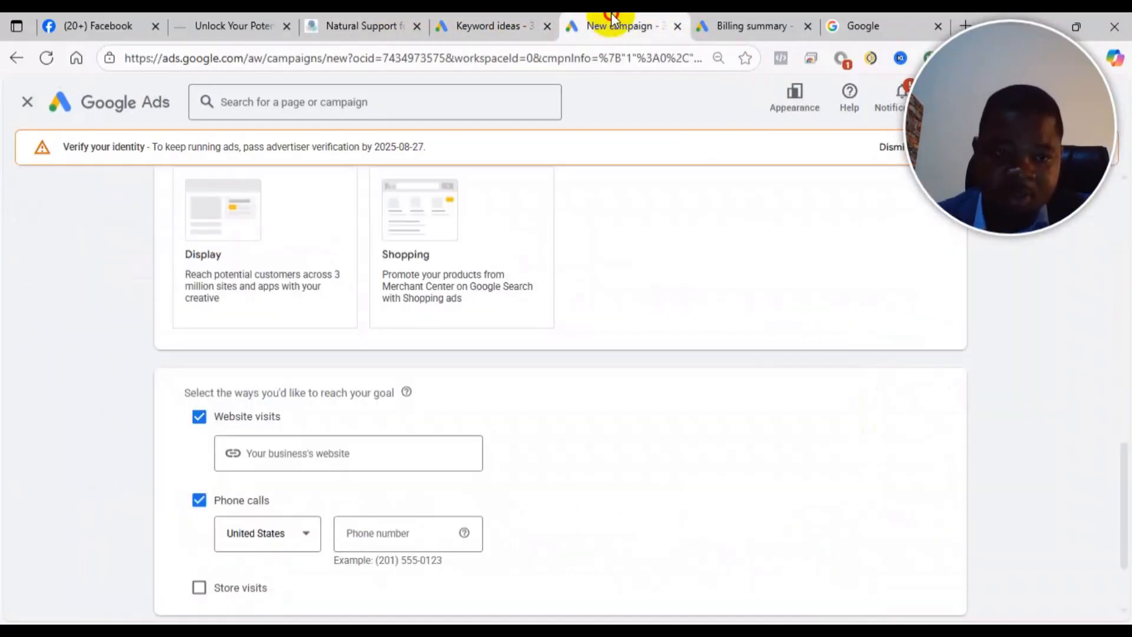
click(325, 457)
key(ctrl+v)
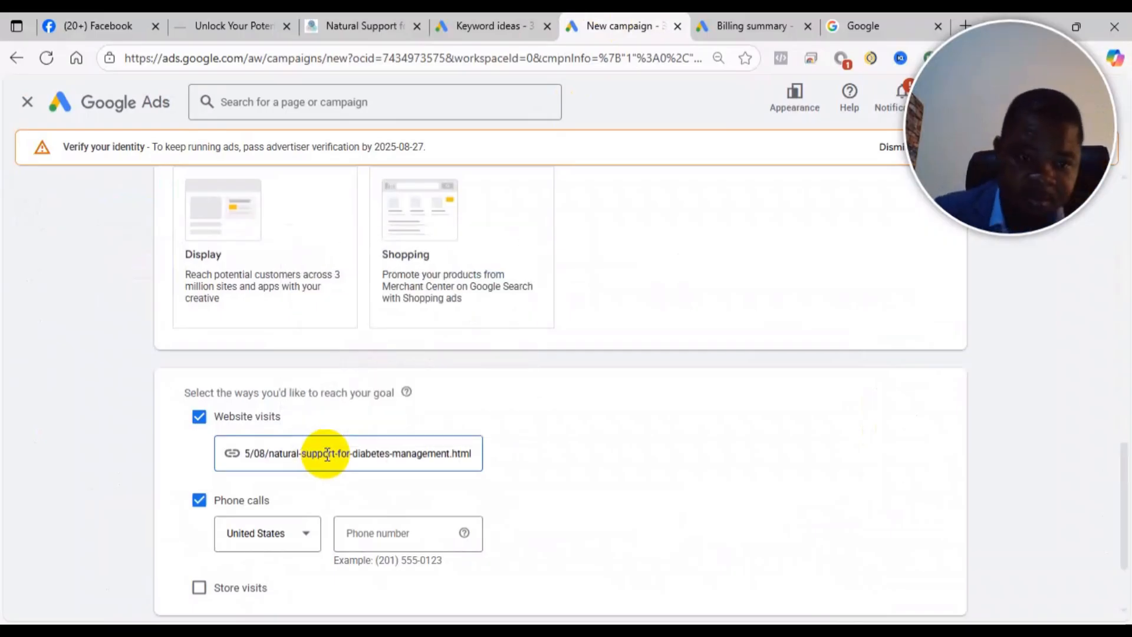
Step: Set the phone calls country to Ghana, enter the business phone number, and continue
click(292, 537)
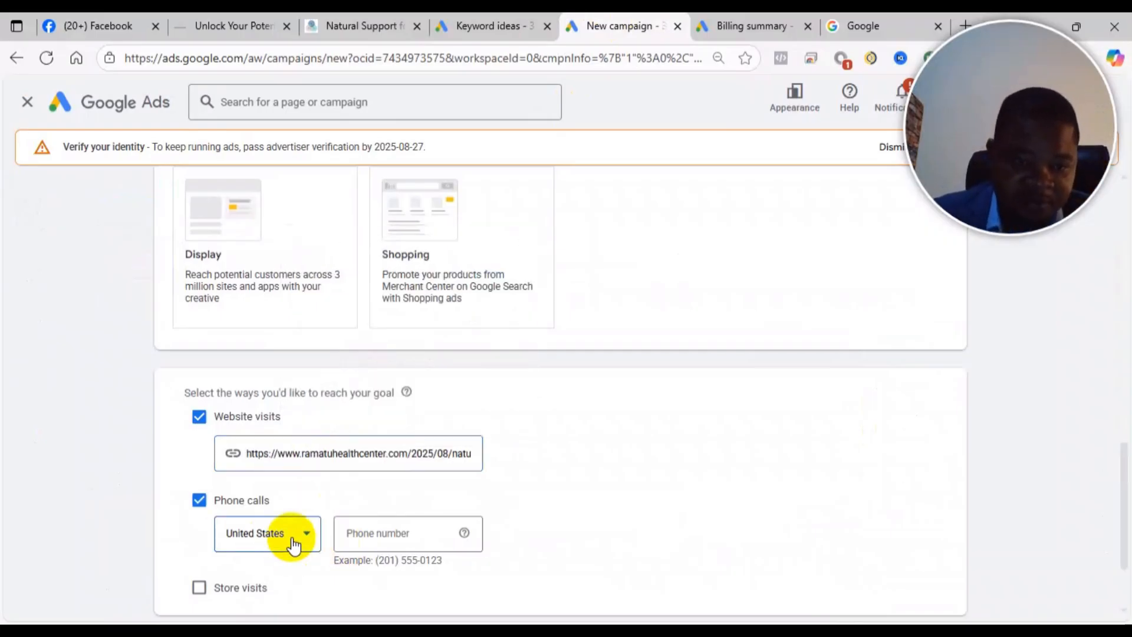
click(200, 501)
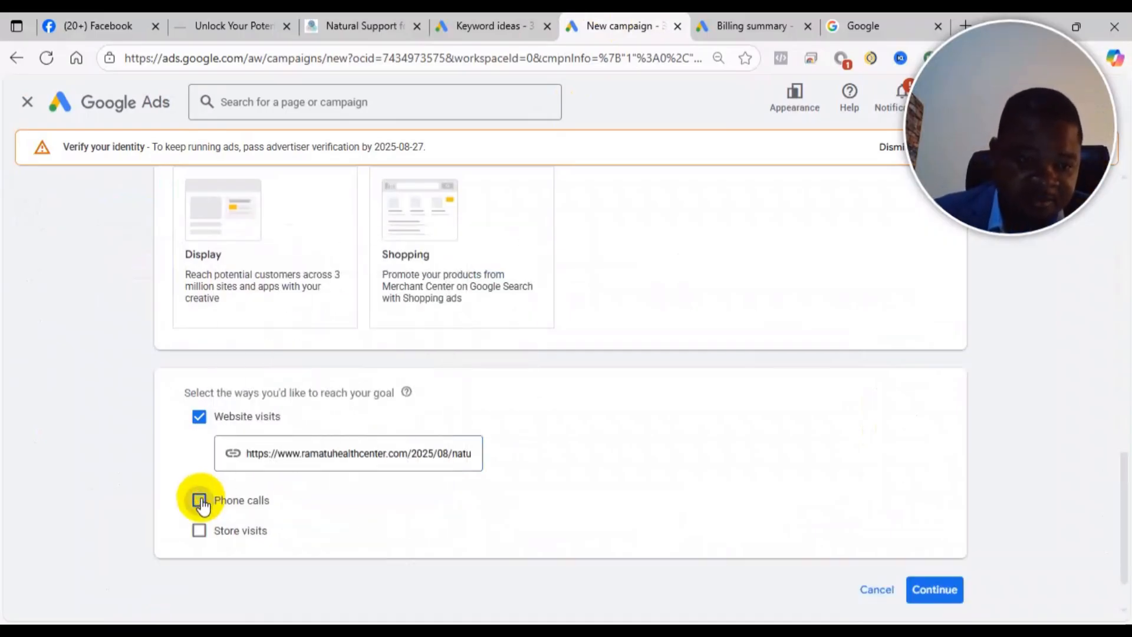
click(200, 501)
click(281, 536)
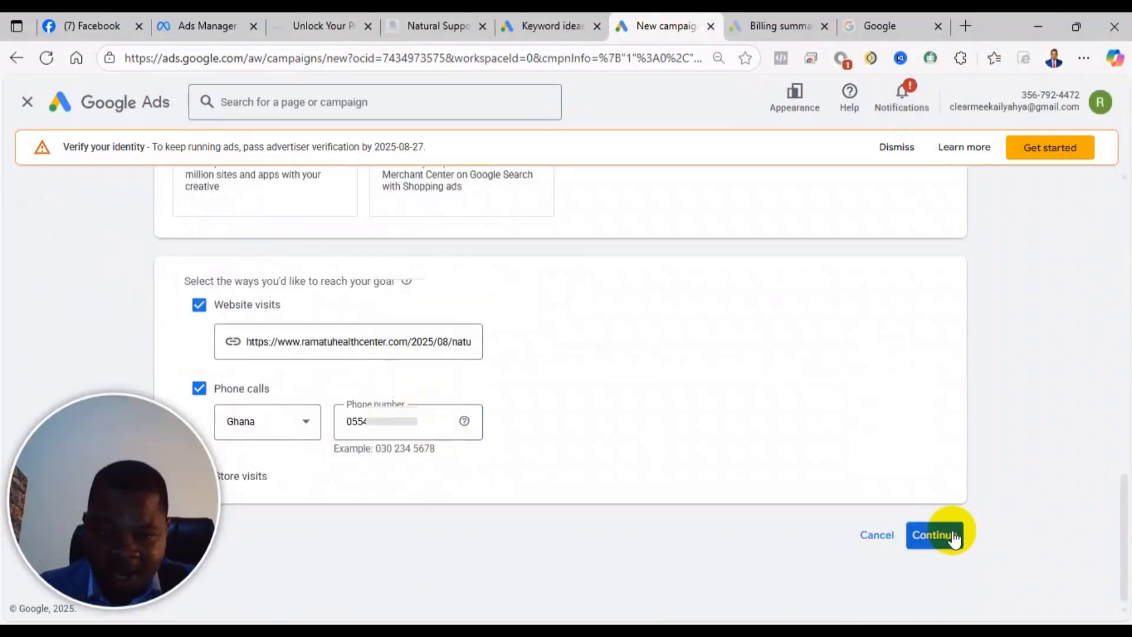
click(950, 536)
Step: Name the campaign Diabetes Ad Campaign-Aug 2025 and continue to its bidding settings
click(312, 435)
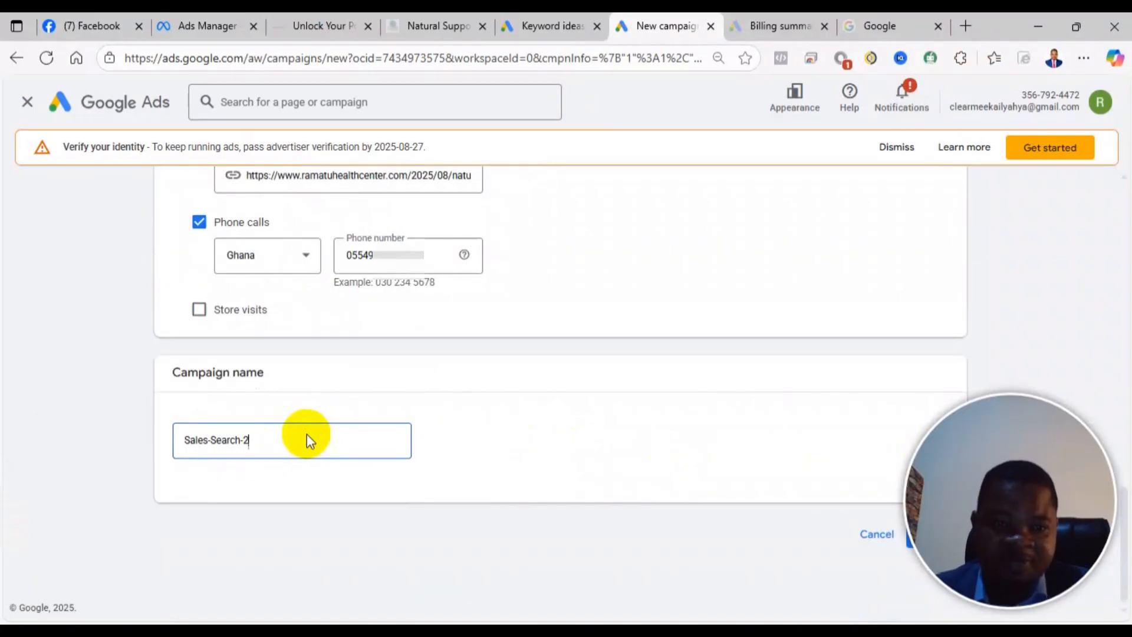
key(BackSpace)
key(BackSpace)
key(BackSpace)
key(BackSpace)
key(BackSpace)
key(BackSpace)
key(BackSpace)
key(BackSpace)
key(BackSpace)
key(BackSpace)
key(BackSpace)
key(BackSpace)
key(BackSpace)
key(BackSpace)
text(Diabetes Ad Campaign-)
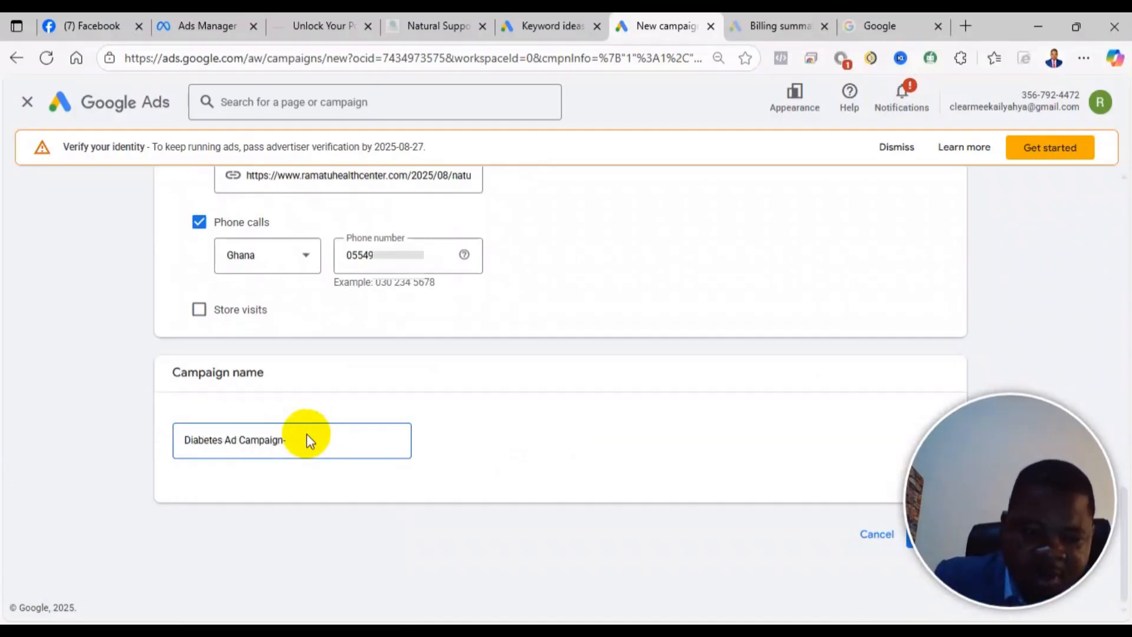
text(Aug 2025)
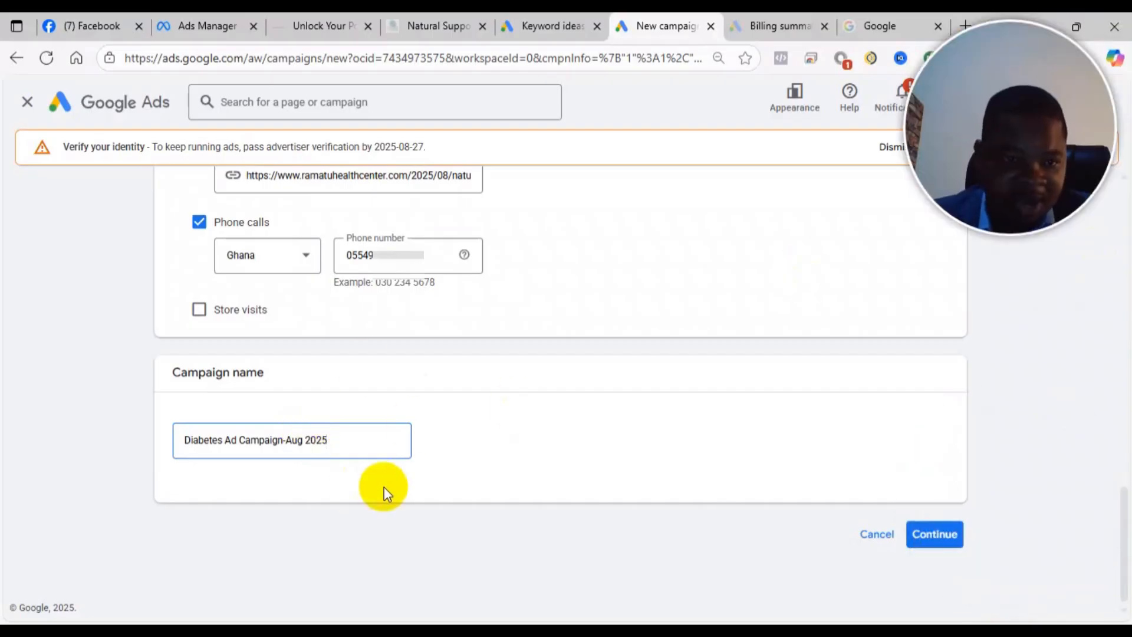
click(935, 534)
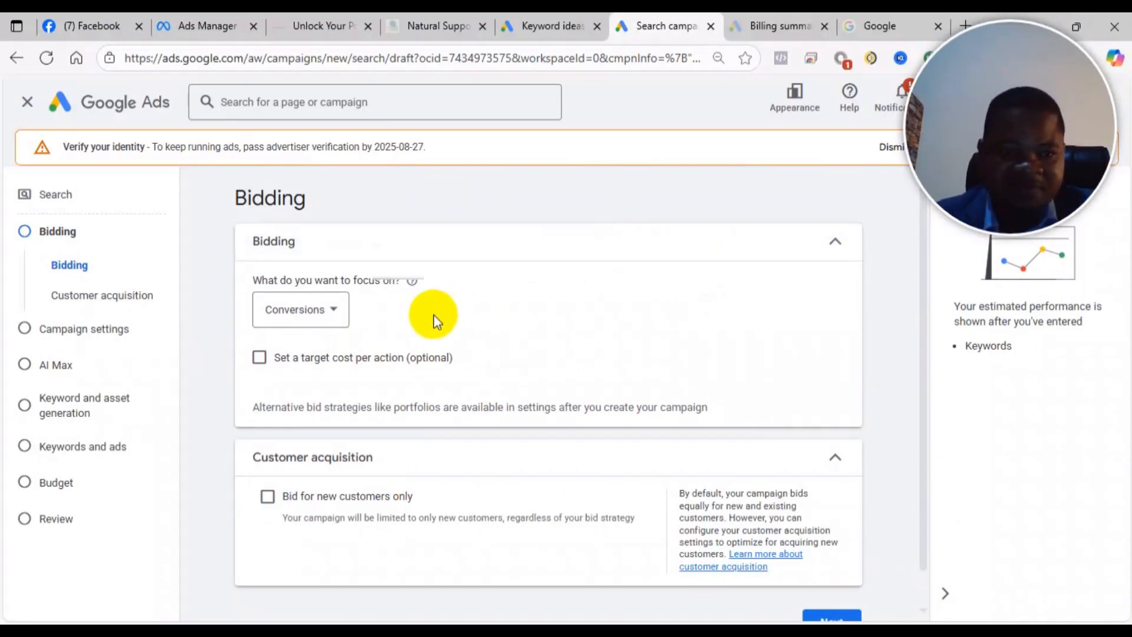
Step: Set the campaign's bidding focus to Clicks
click(303, 310)
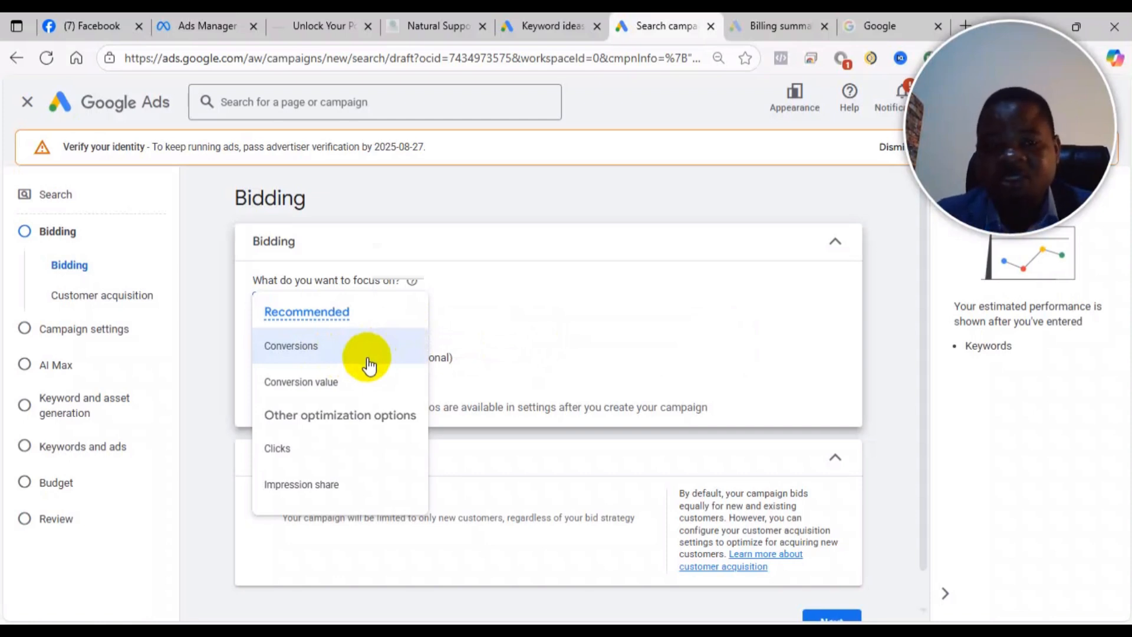
click(346, 447)
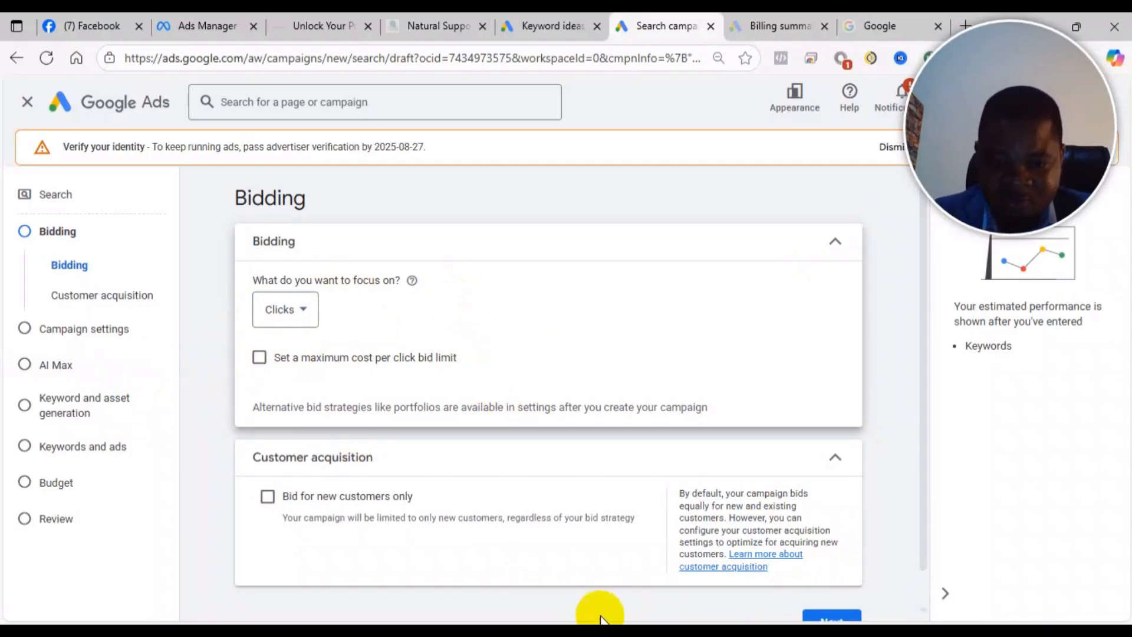
Step: Duplicate the browser tab that holds the diabetes keyword ideas plan
click(548, 24)
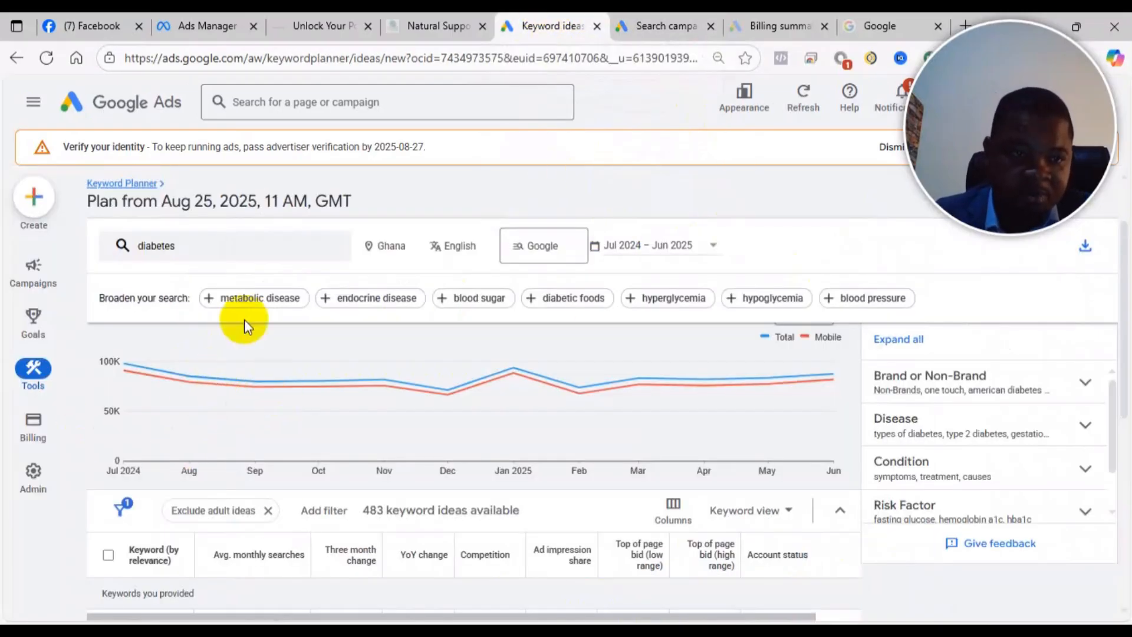
right_click(525, 24)
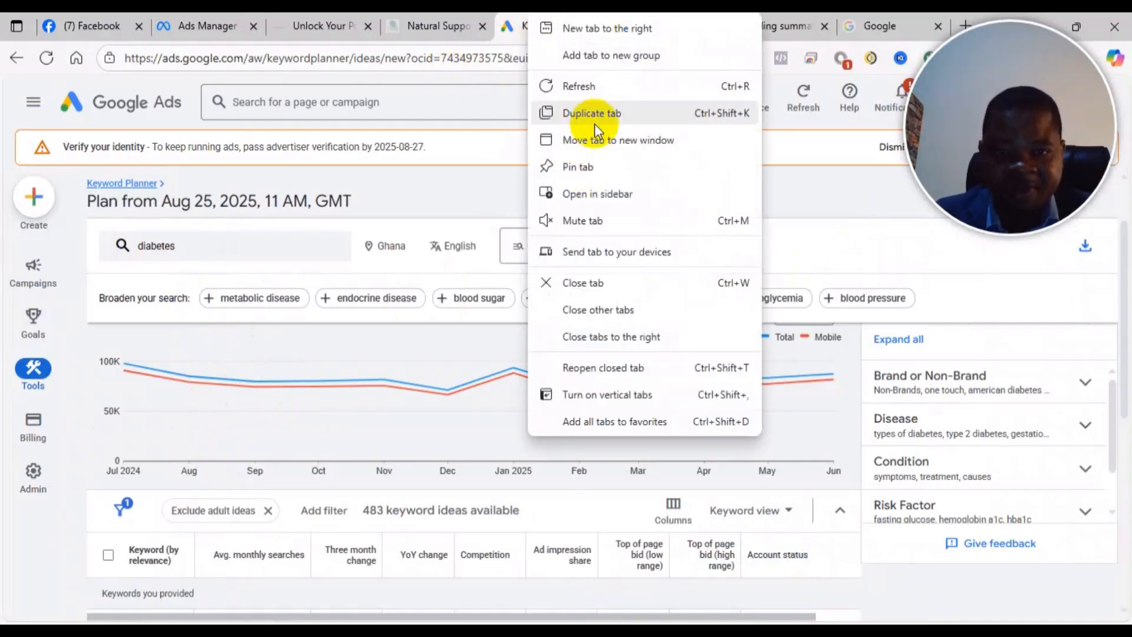
click(595, 112)
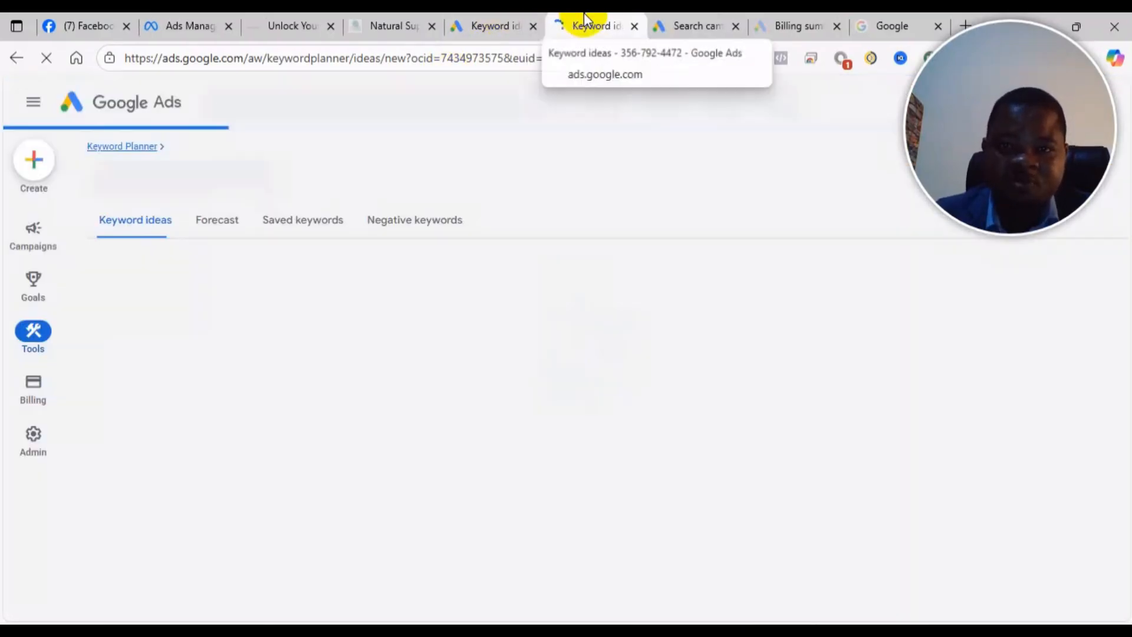
Step: Go to the Keyword Planner start page in the duplicated tab and open Discover new keywords
click(36, 330)
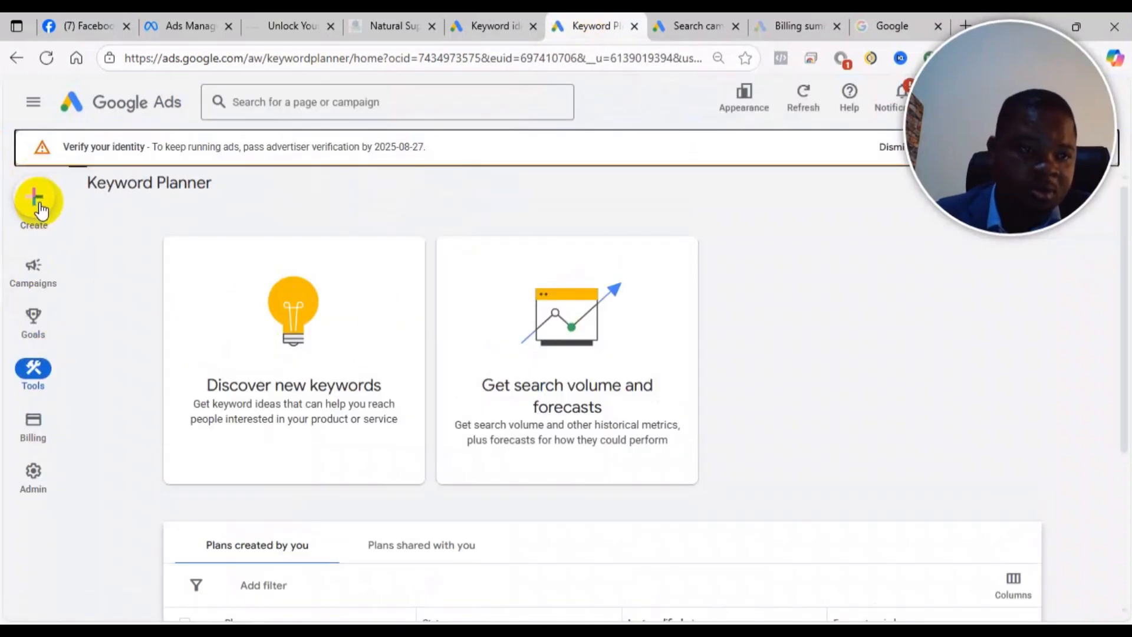
click(37, 289)
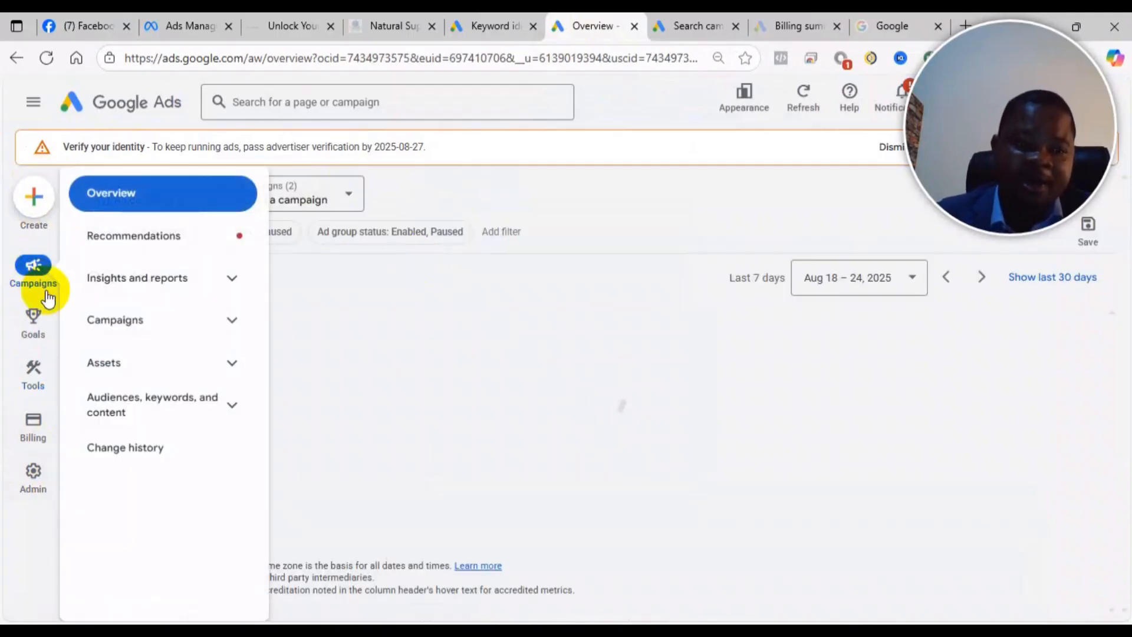
mouse_move(34, 377)
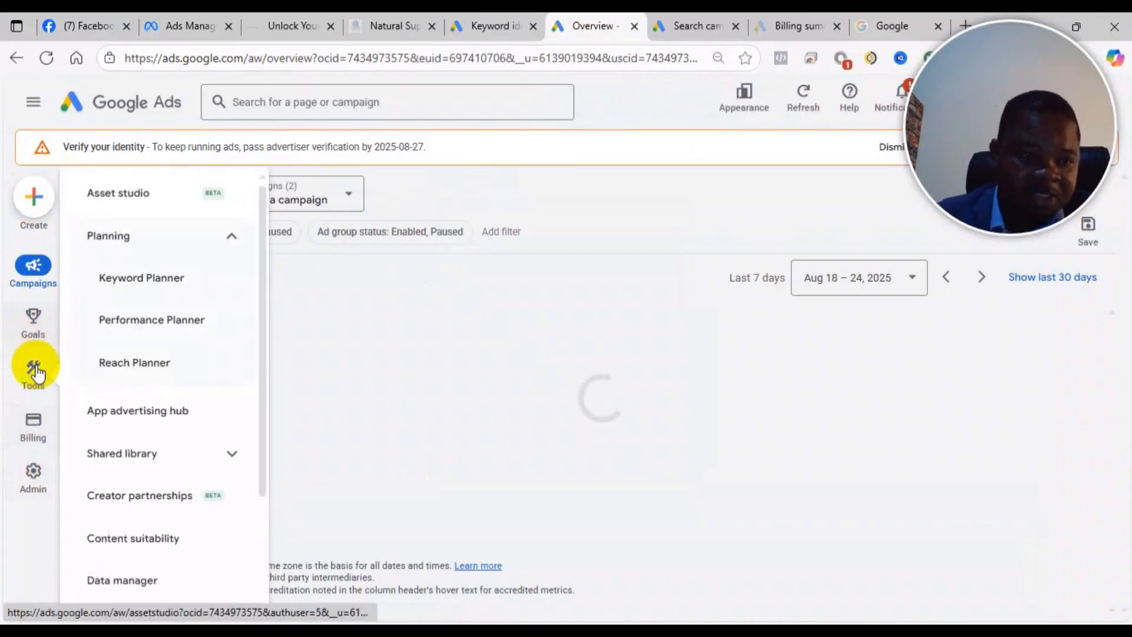
click(180, 290)
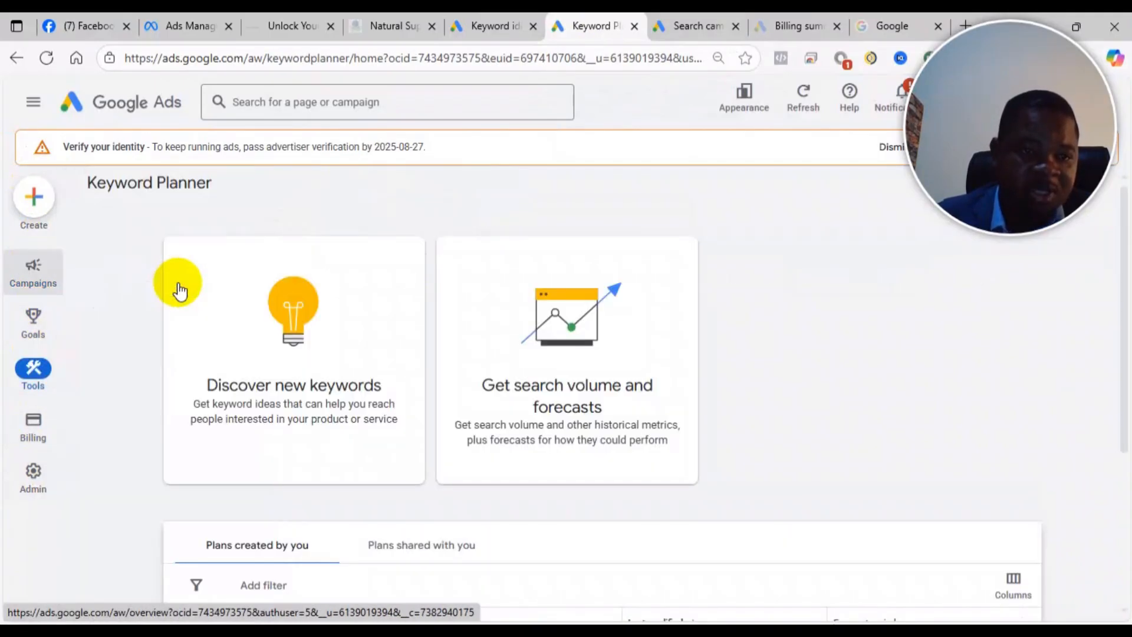
scroll(227, 412, down, 4)
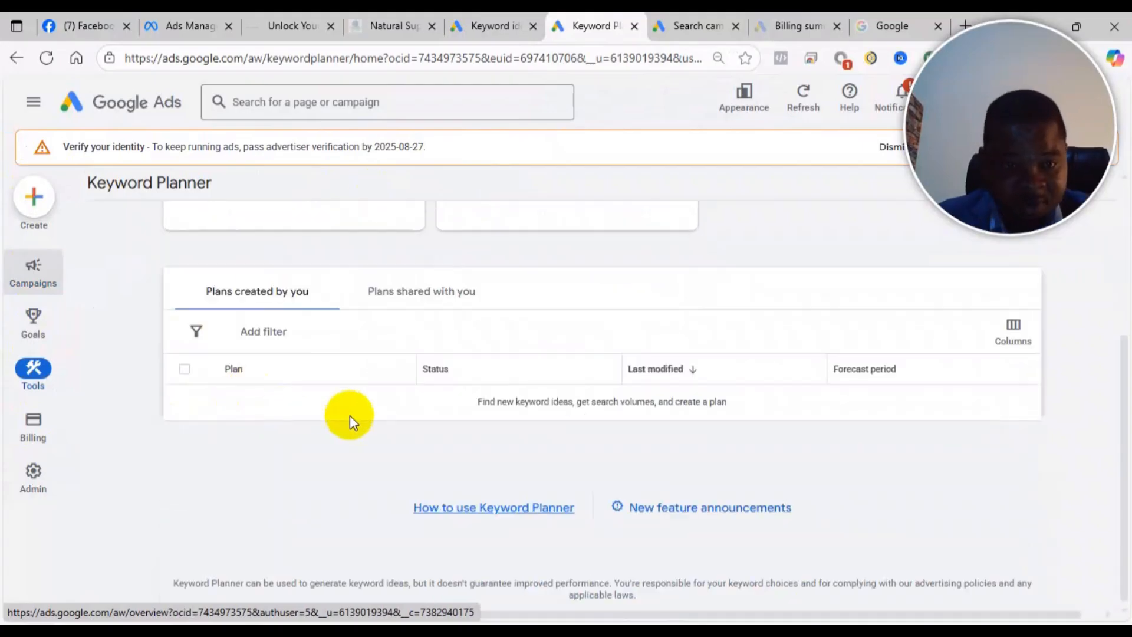
scroll(350, 415, up, 4)
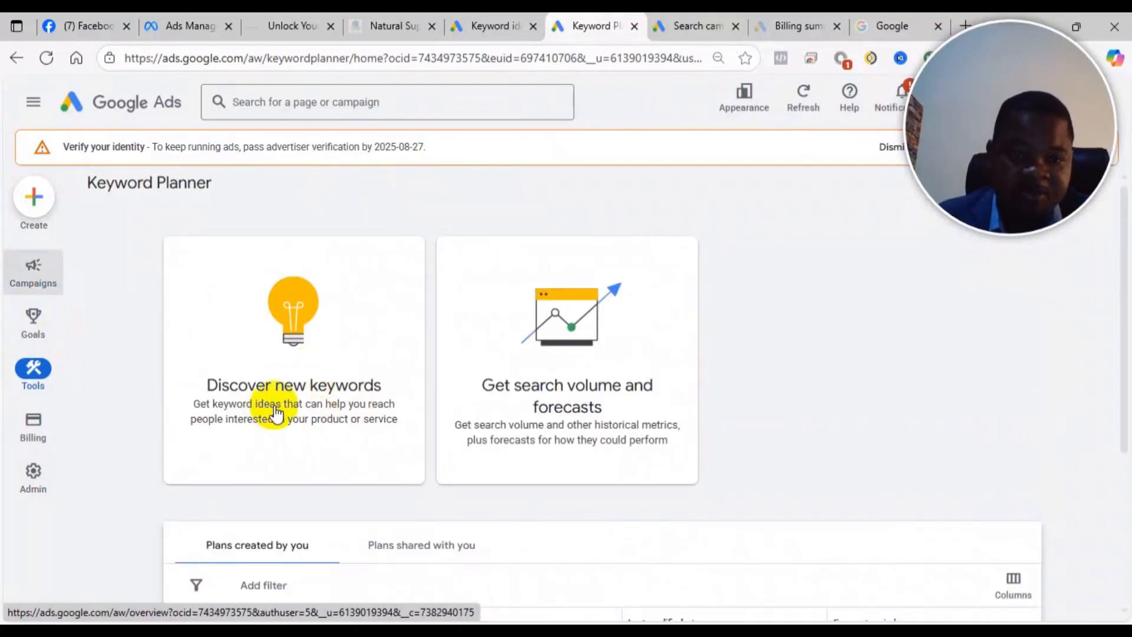
click(300, 406)
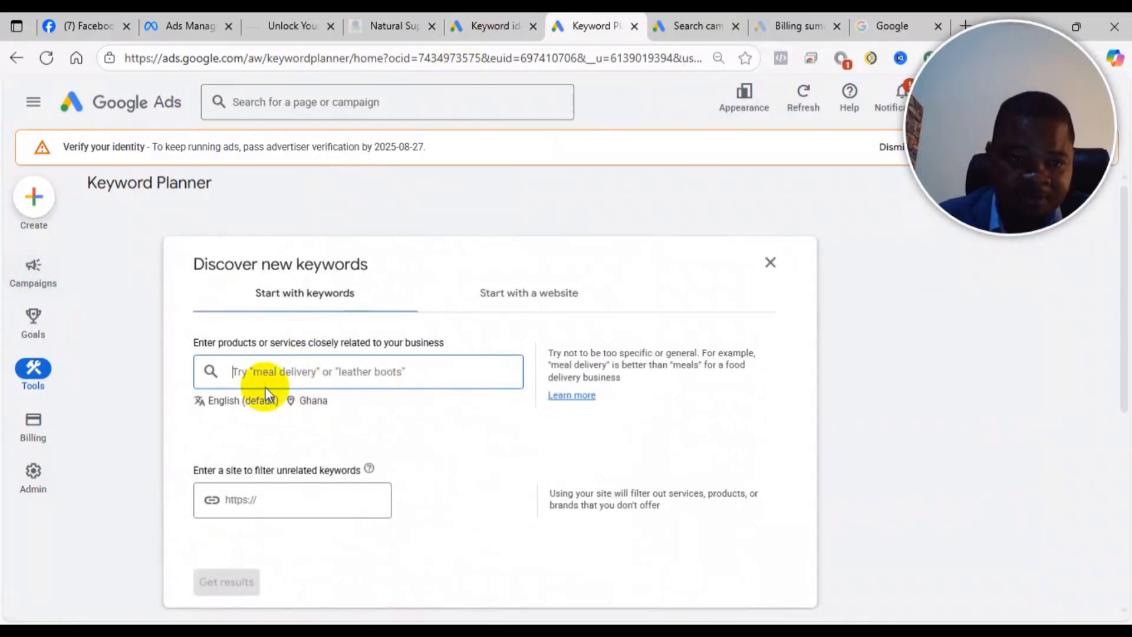
Step: Examine the search trend chart and keyword ideas table of the existing diabetes plan
click(507, 19)
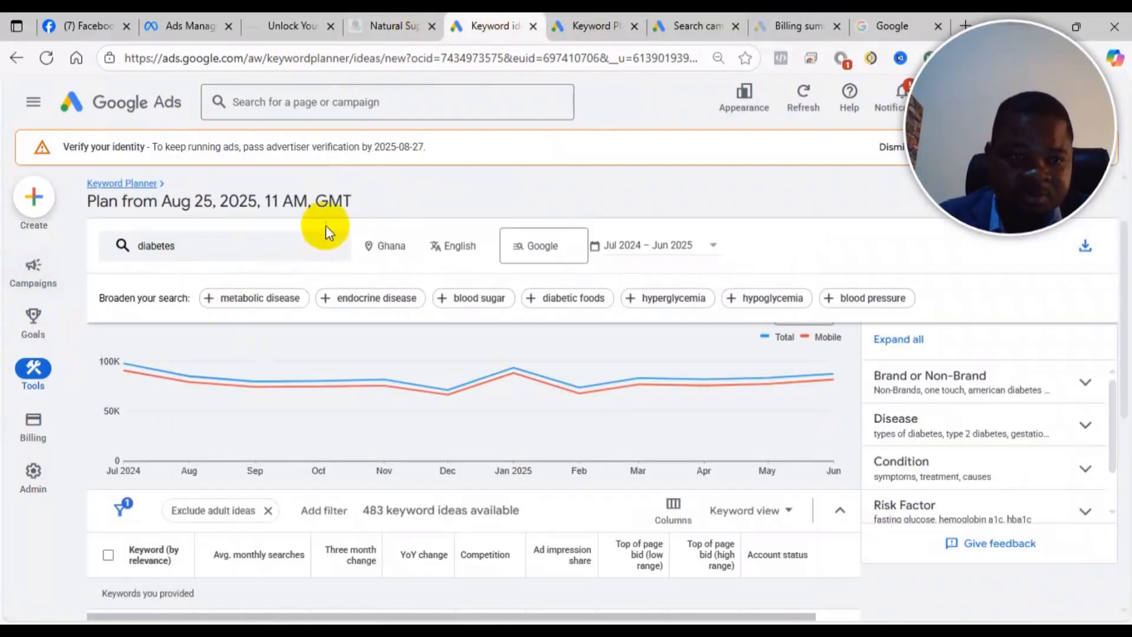
scroll(413, 430, down, 3)
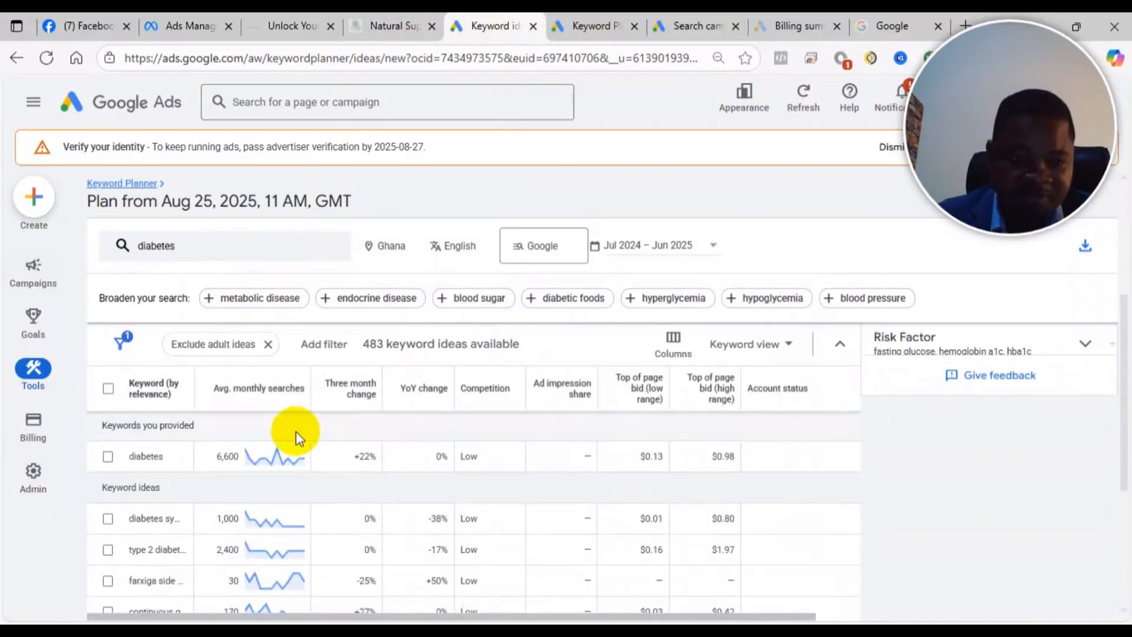
scroll(273, 391, up, 3)
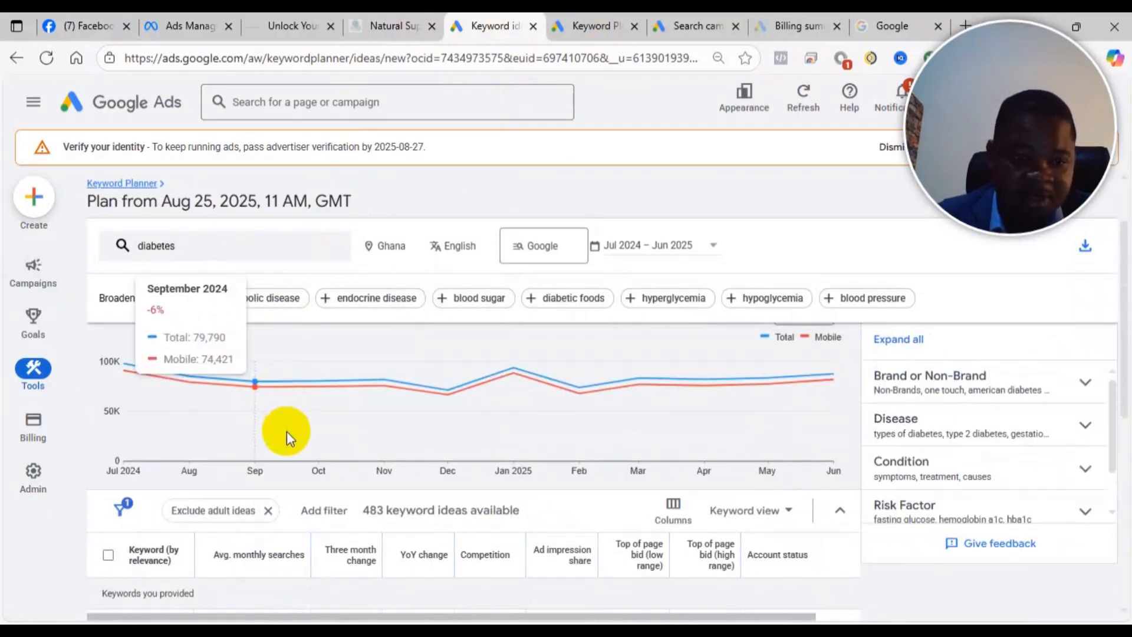
scroll(479, 515, down, 3)
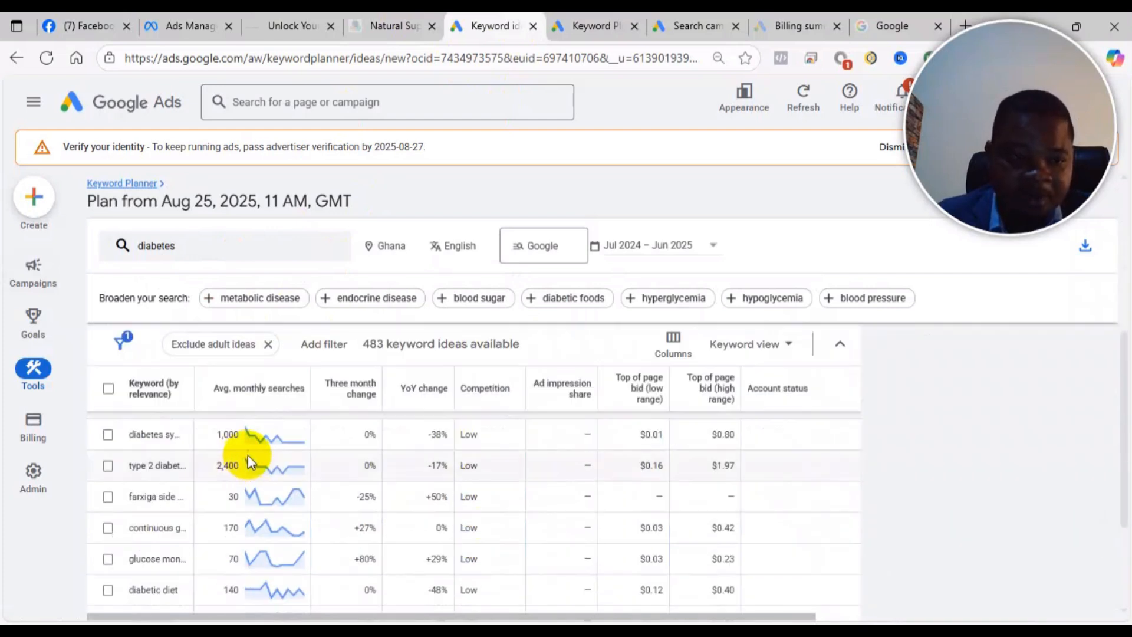
scroll(248, 454, up, 3)
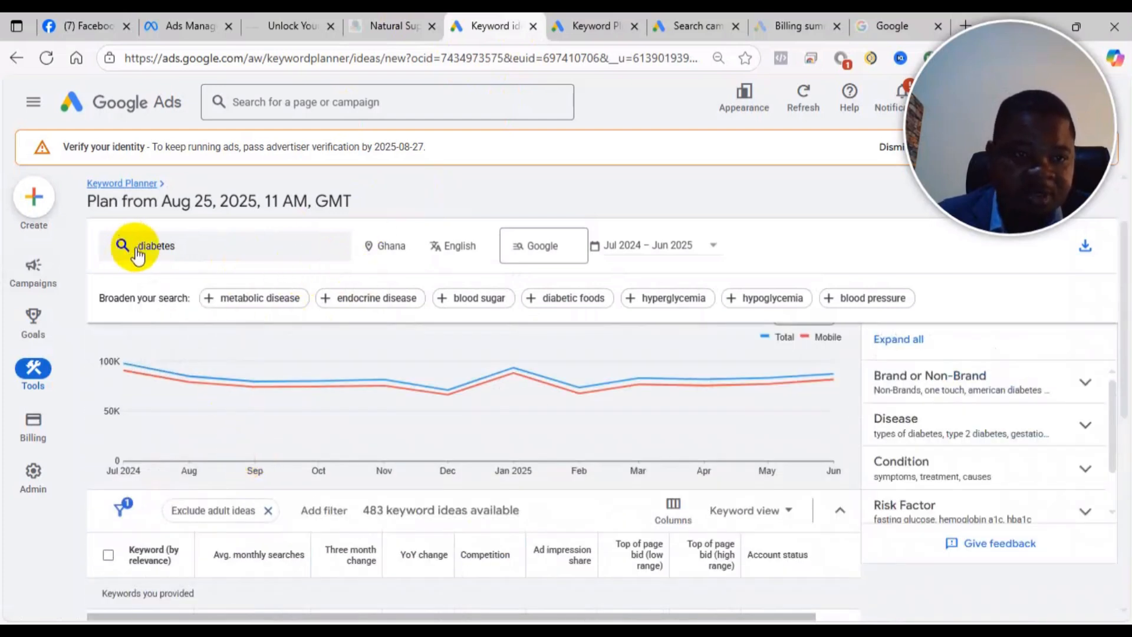
Step: Open the existing plan's search terms for editing and look through its keyword ideas
click(116, 244)
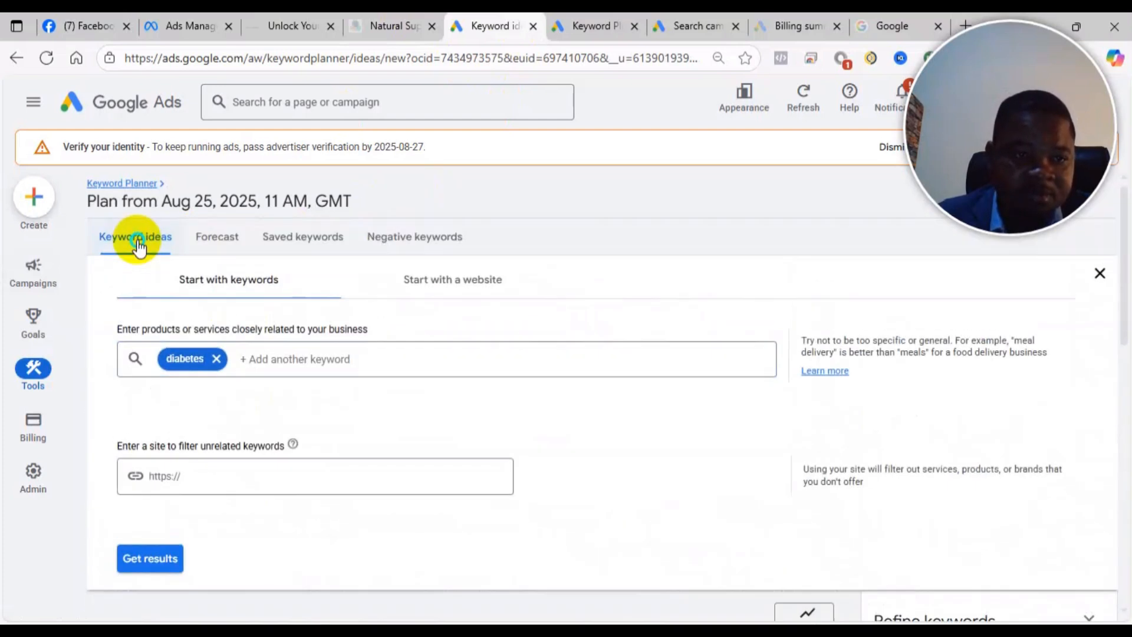
right_click(396, 311)
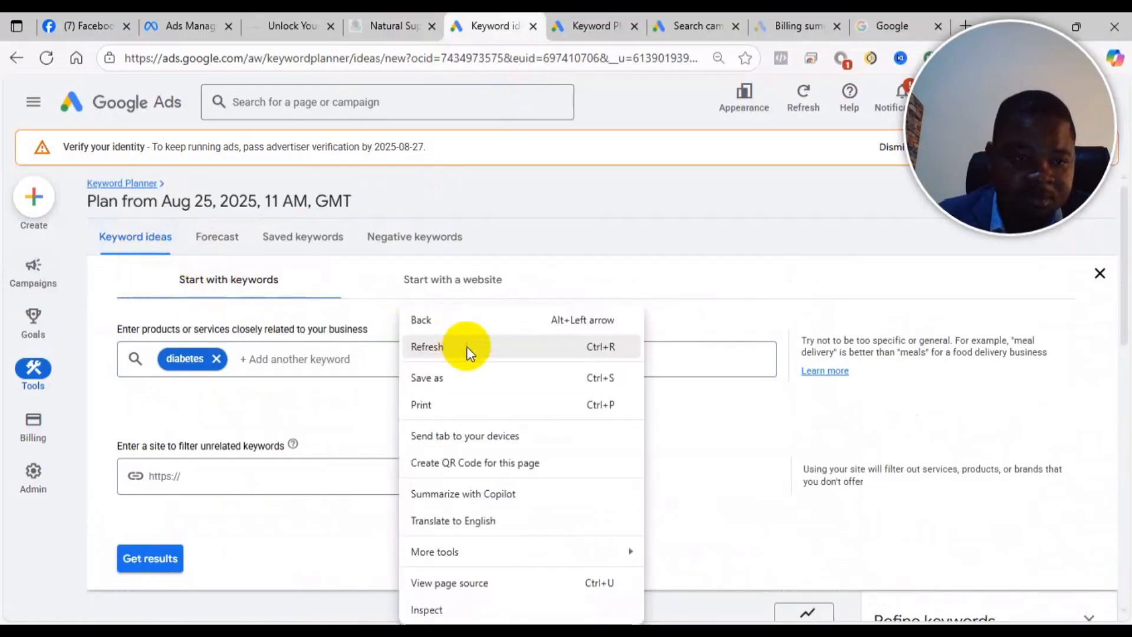
click(354, 406)
scroll(345, 409, down, 10)
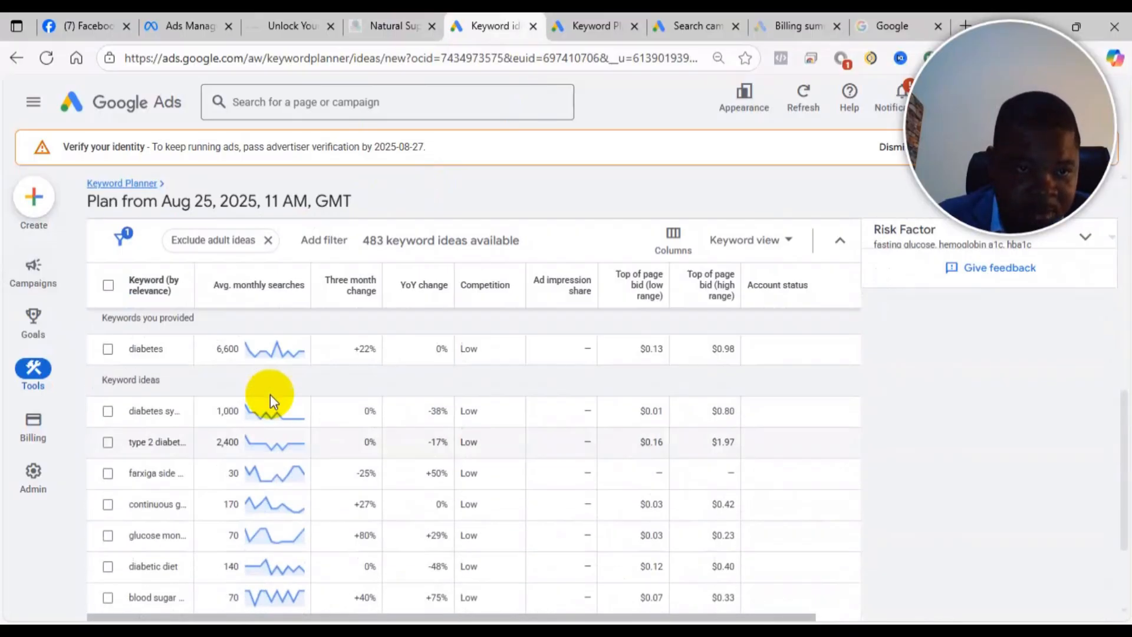
scroll(270, 395, up, 7)
scroll(277, 277, up, 3)
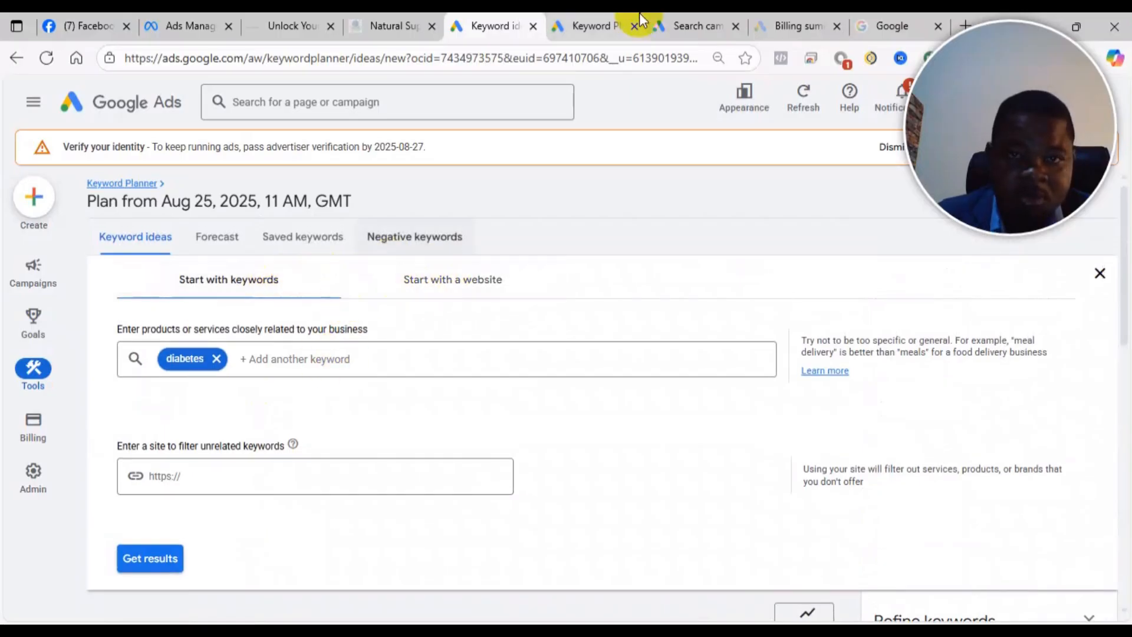
Step: Add diabetes as the starting keyword under Discover new keywords in the duplicated tab
click(589, 26)
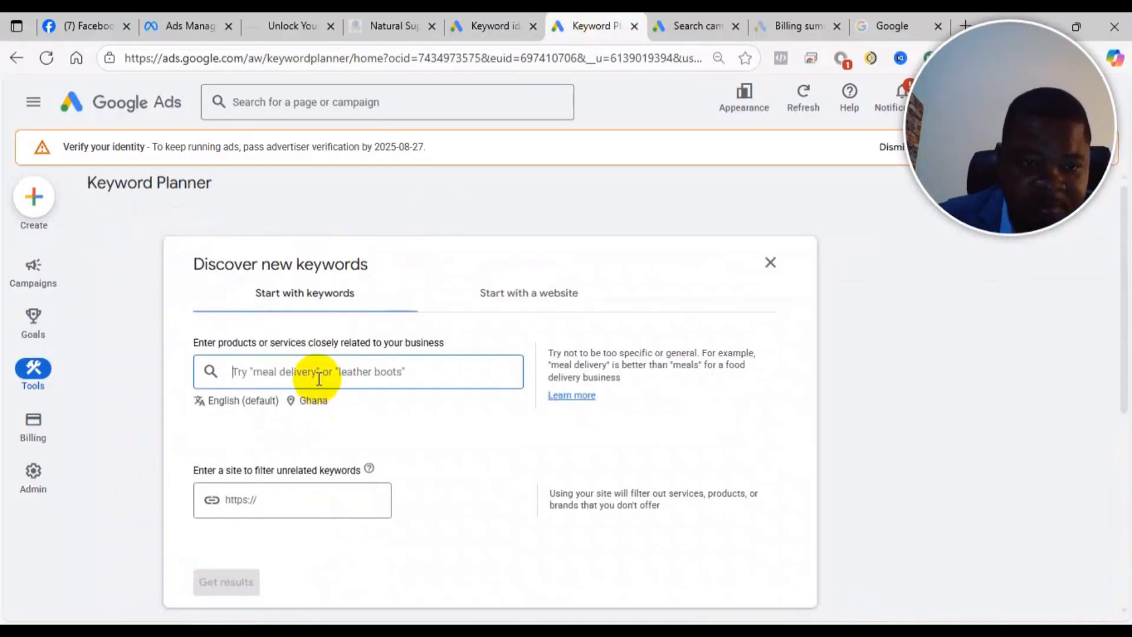
text(diabetes)
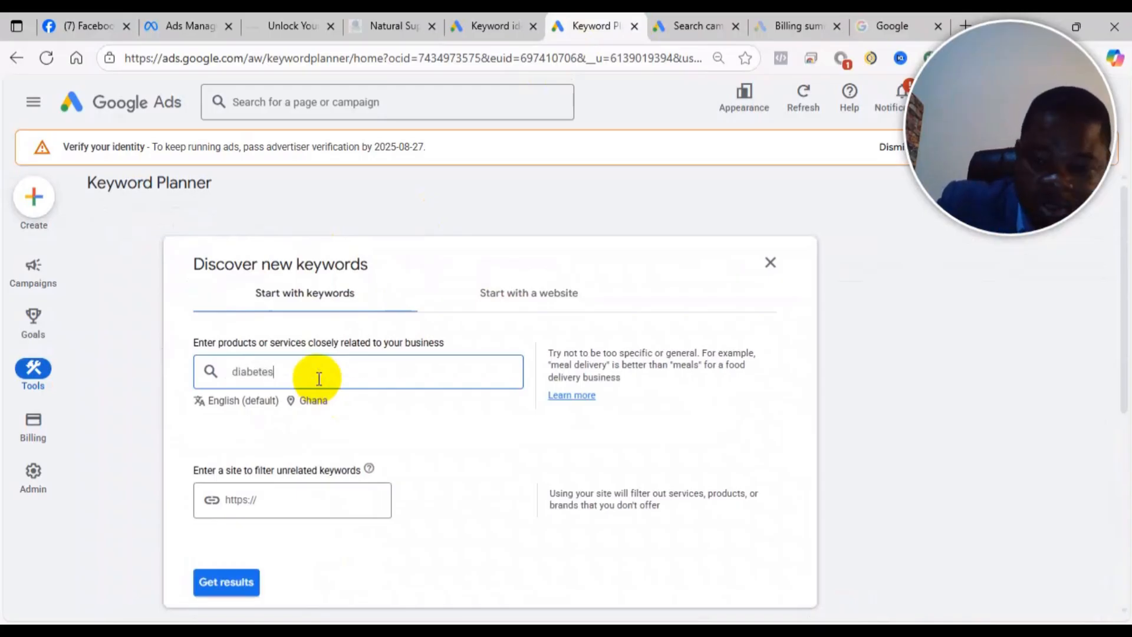
key(Return)
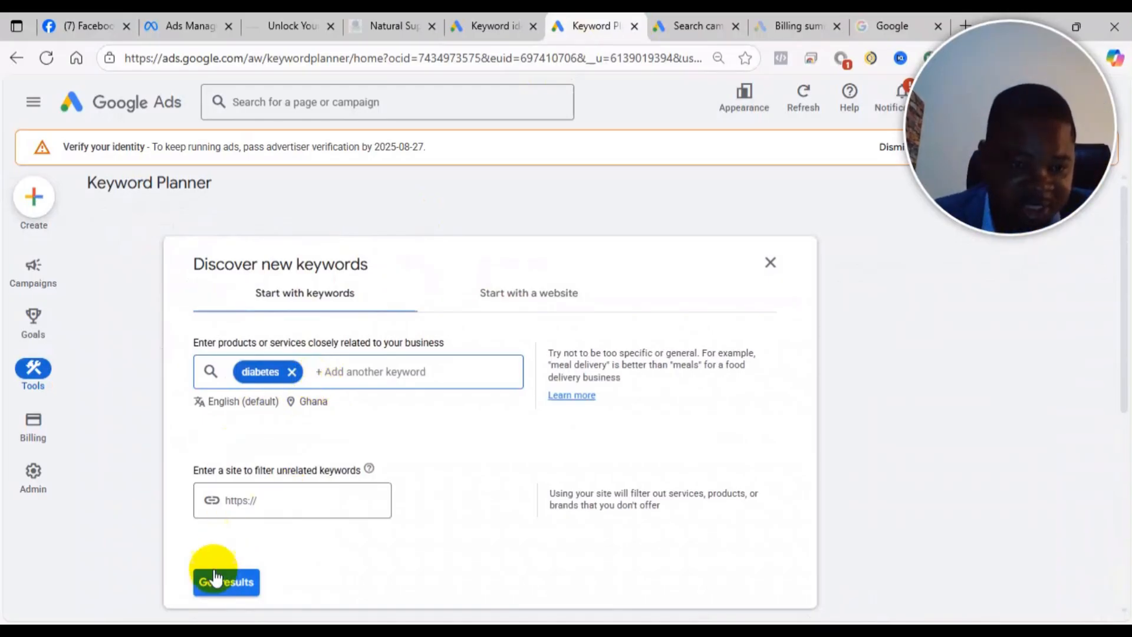
Step: Copy the web address of the natural diabetes support article again
click(390, 23)
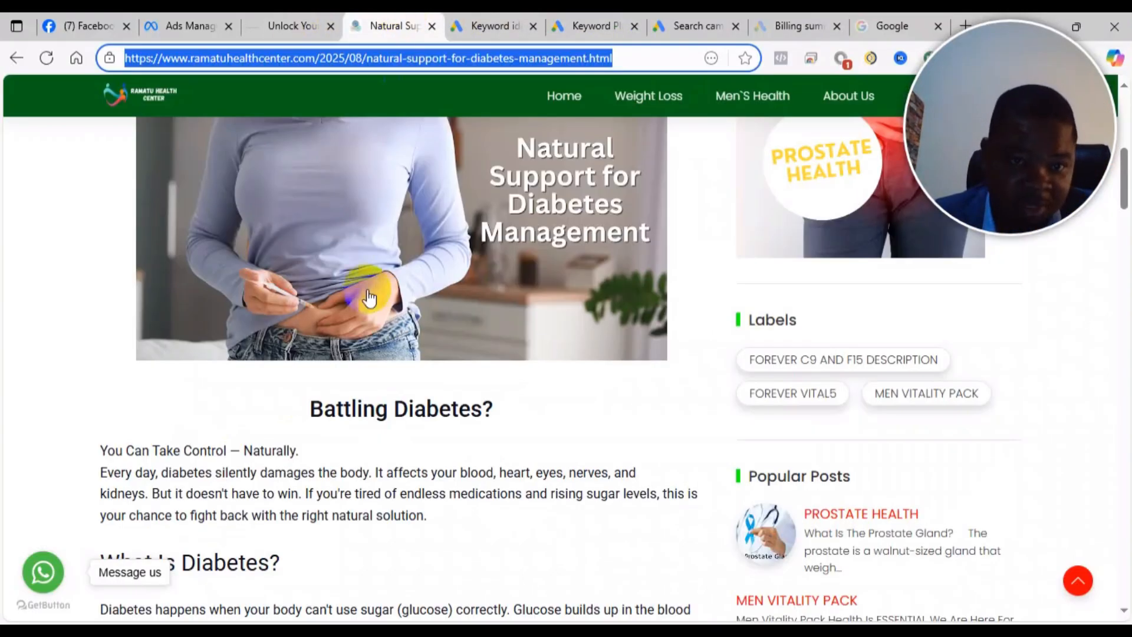
right_click(363, 58)
click(421, 213)
Step: Filter the existing plan's diabetes keywords by the copied diabetes page address and get the results
click(496, 24)
click(201, 474)
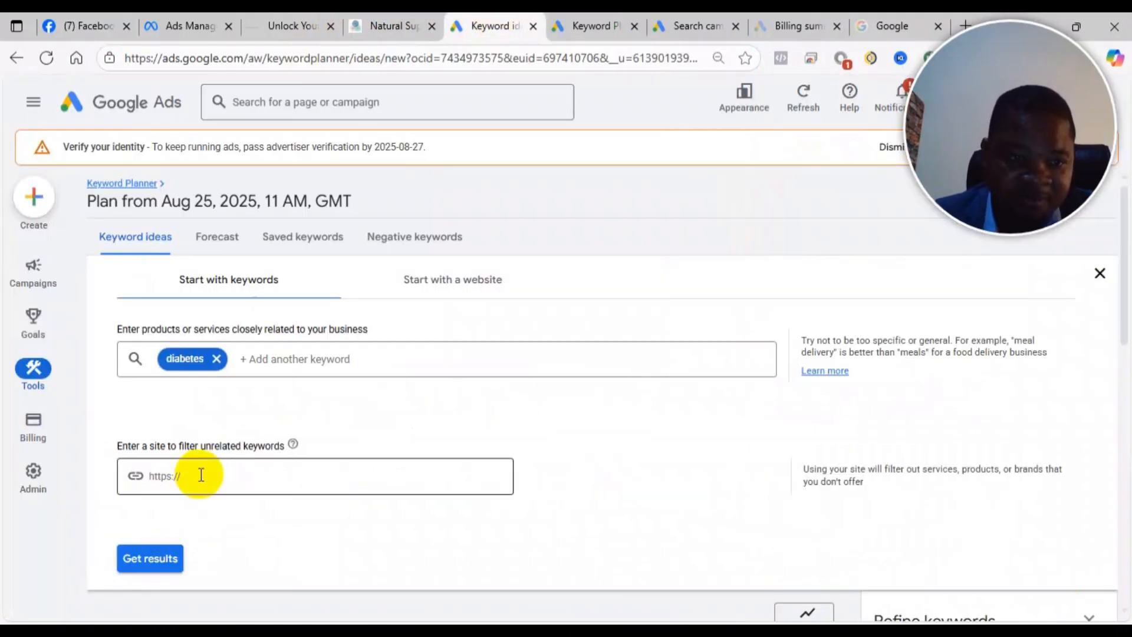
key(ctrl+v)
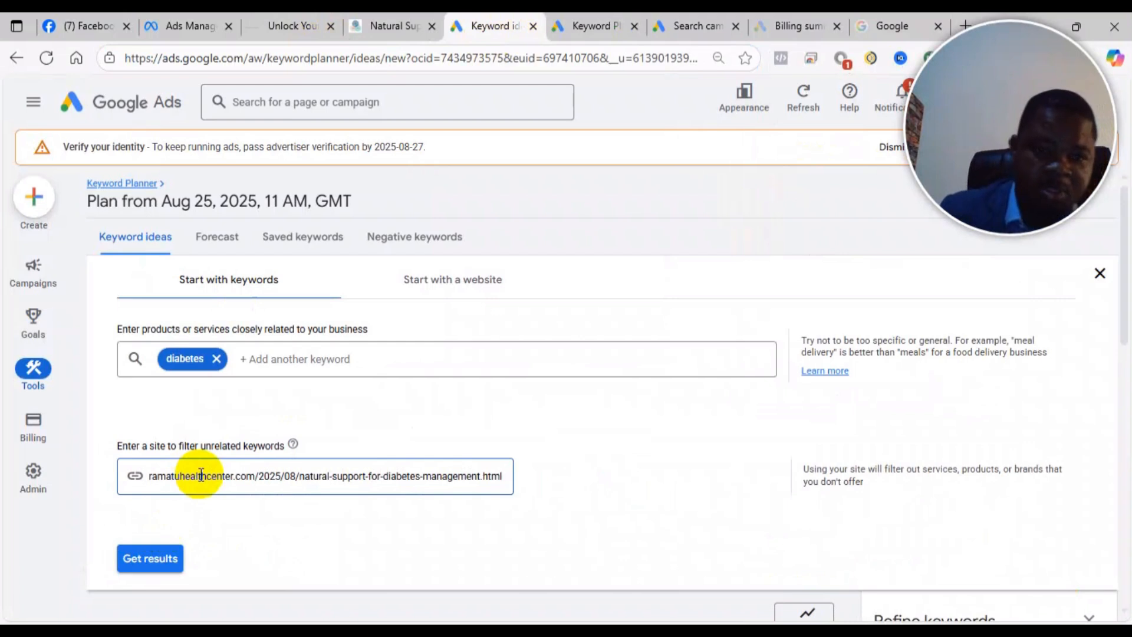
click(155, 563)
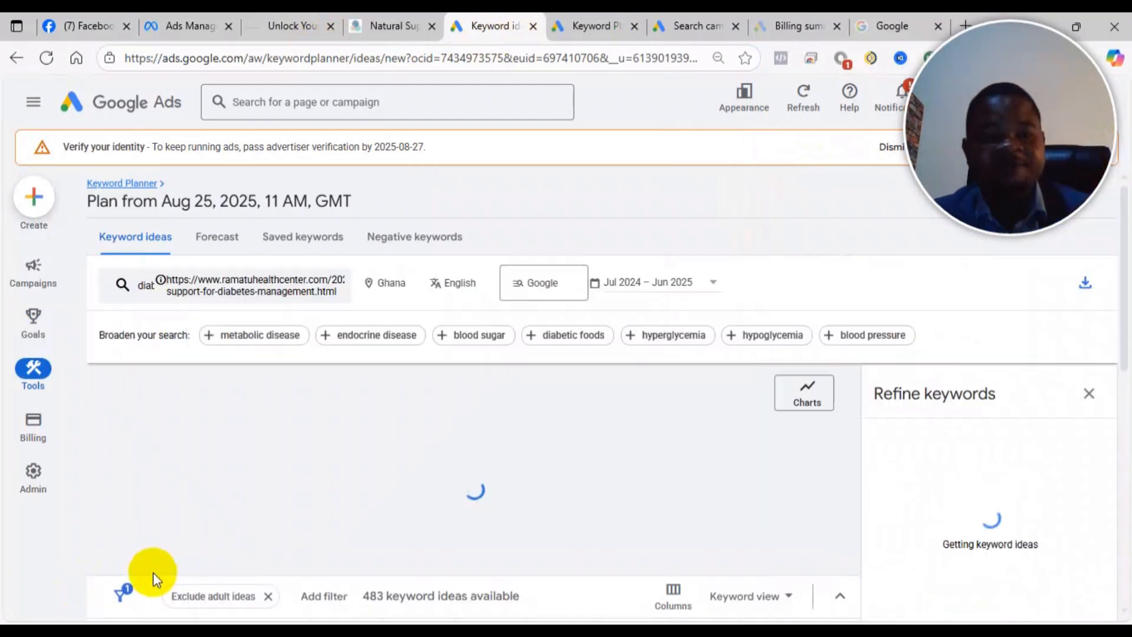
Step: Examine the site-filtered keyword ideas with their monthly searches, competition and top of page bid ranges
scroll(251, 326, up, 3)
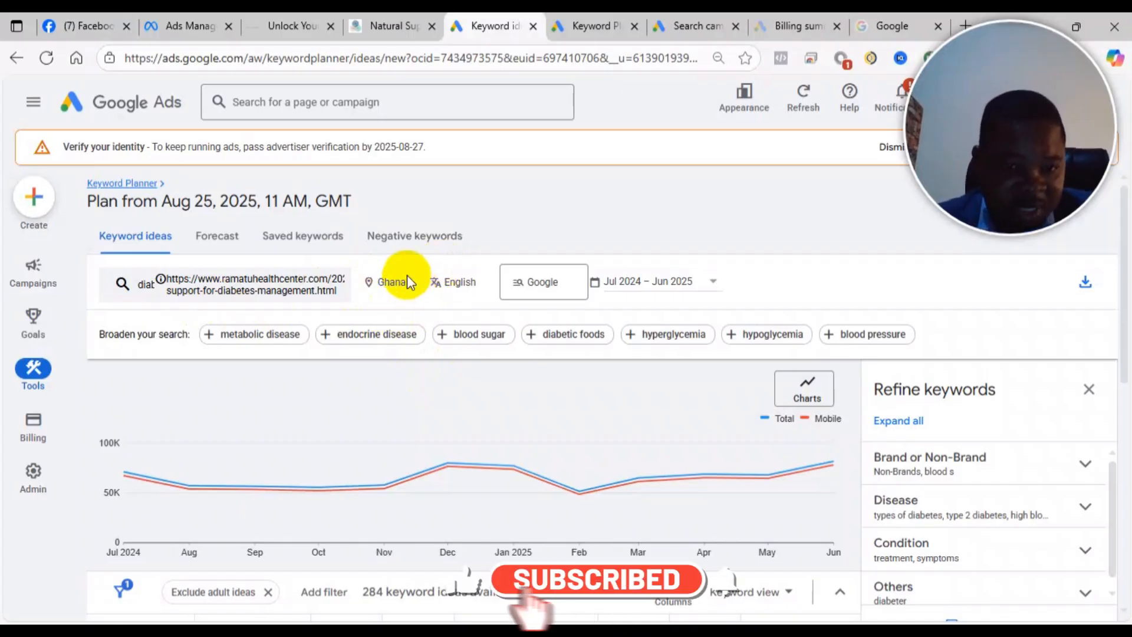
scroll(304, 469, down, 3)
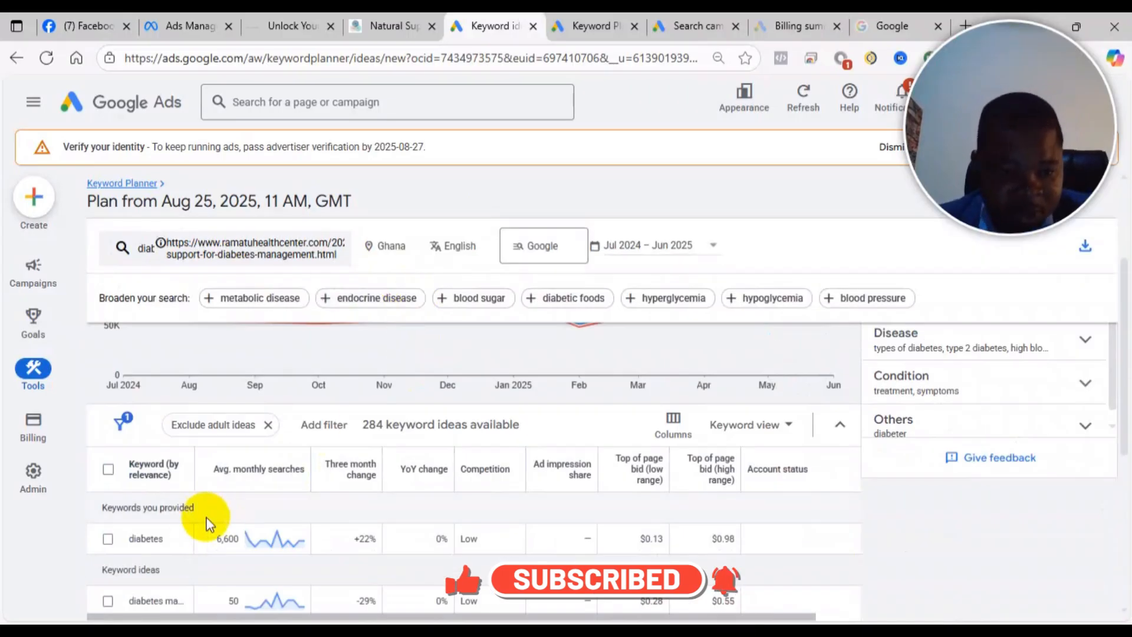
scroll(265, 501, down, 3)
scroll(236, 472, up, 2)
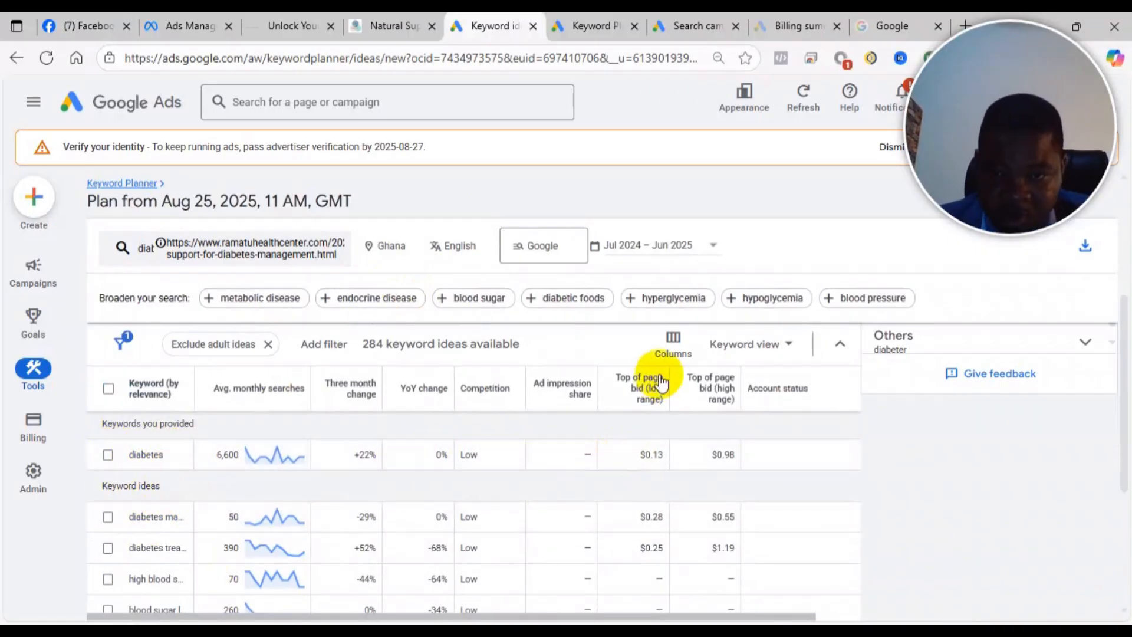
Step: Compare the low and high top of page bids across the first page of diabetes keyword ideas
mouse_move(662, 382)
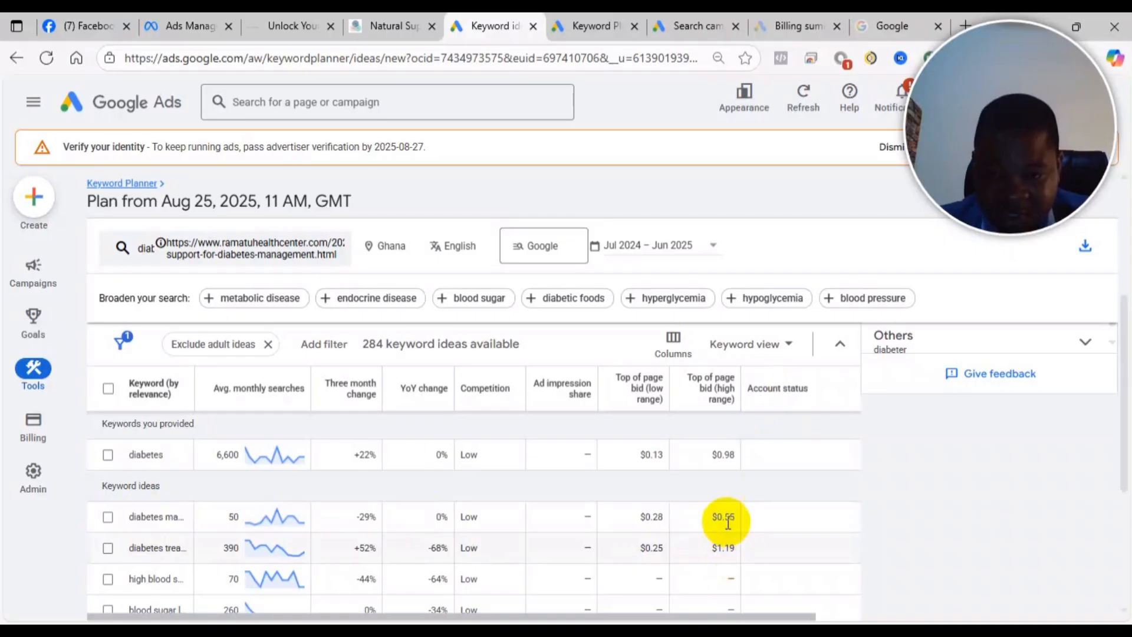
scroll(725, 551, down, 3)
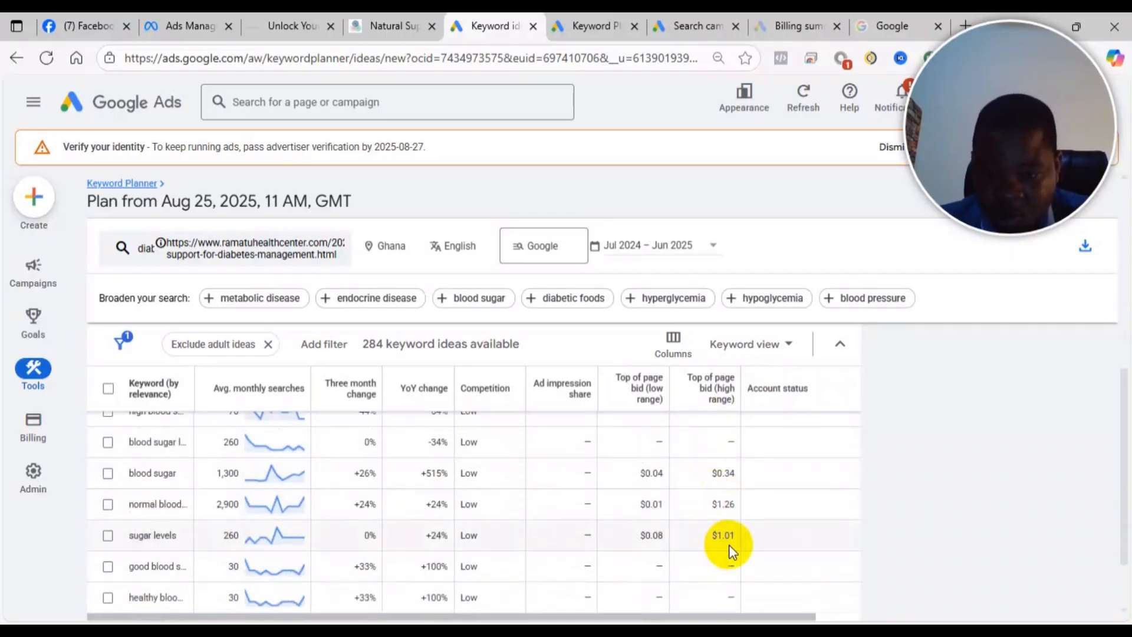
scroll(731, 472, down, 2)
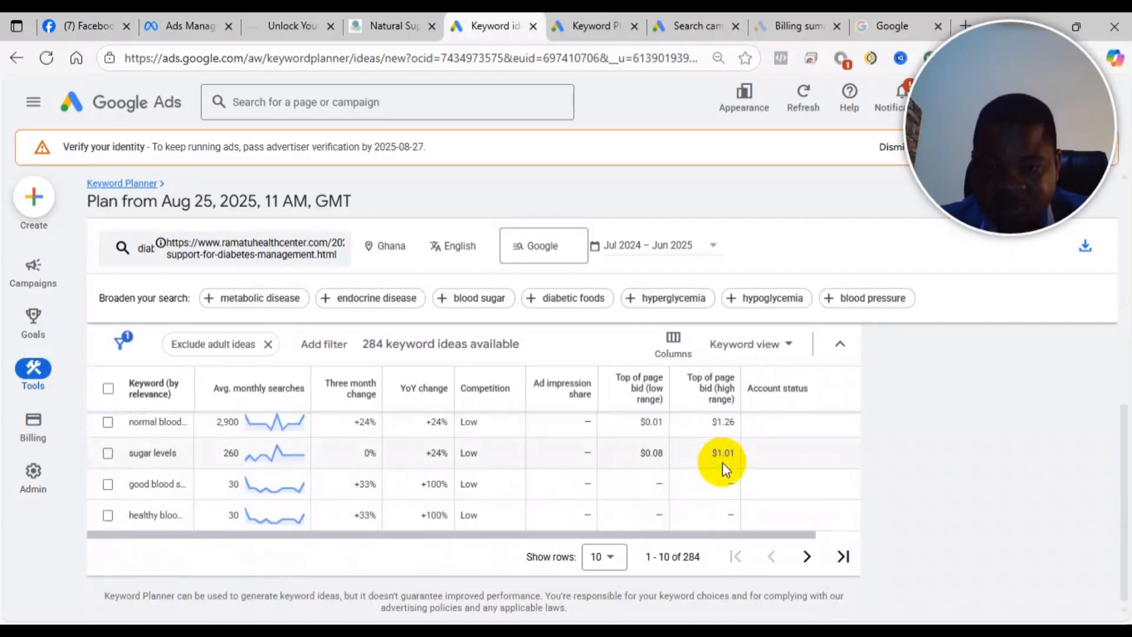
scroll(724, 460, up, 4)
scroll(724, 458, down, 3)
scroll(737, 479, up, 2)
scroll(735, 483, down, 2)
scroll(728, 549, up, 3)
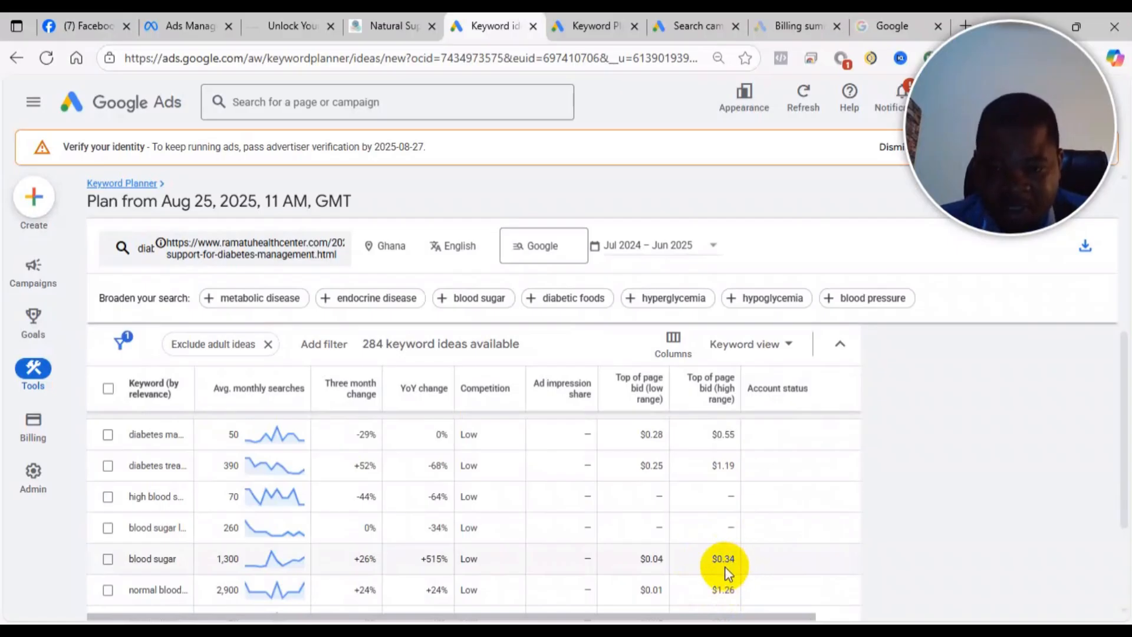
scroll(737, 589, down, 2)
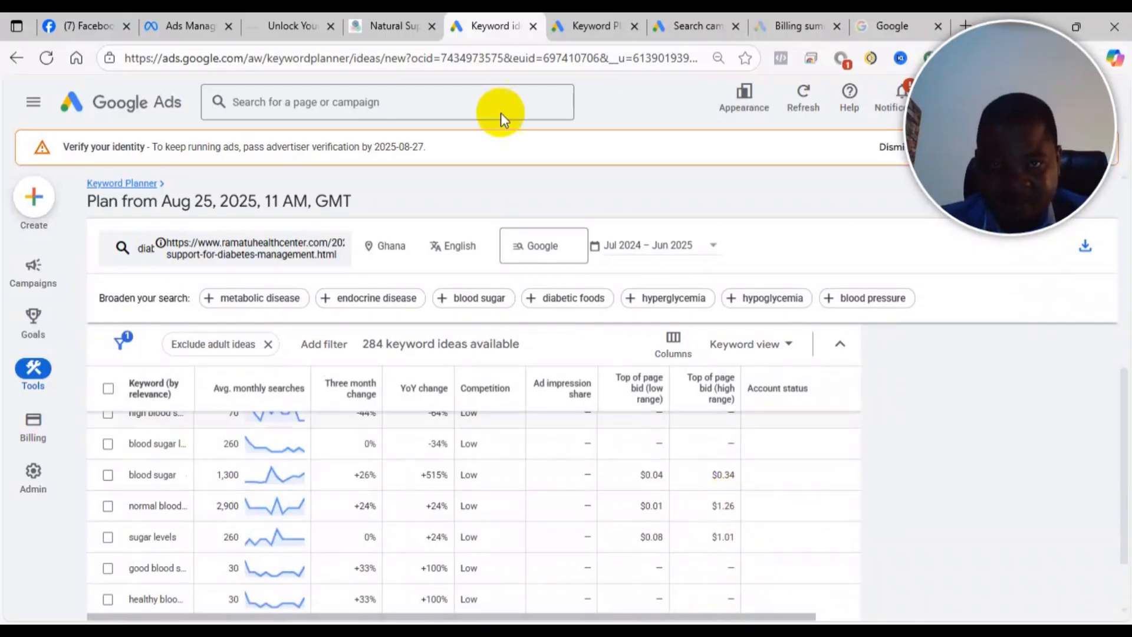
Step: In the Search campaign draft, set a maximum cost per click bid limit of $1.40 and continue to the campaign settings
click(692, 23)
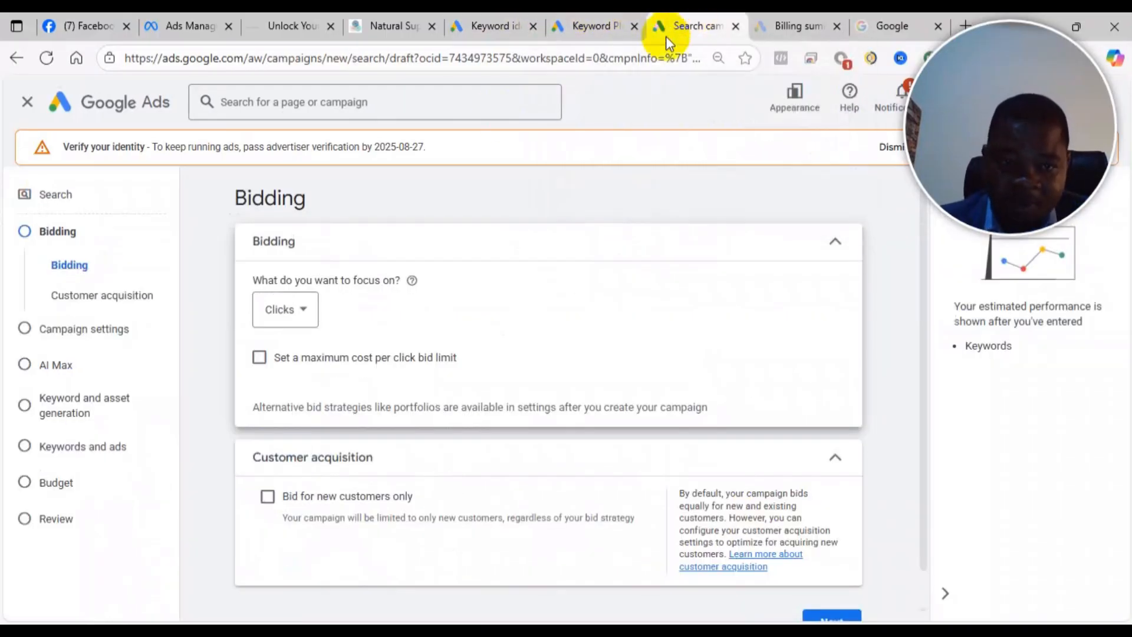
click(260, 358)
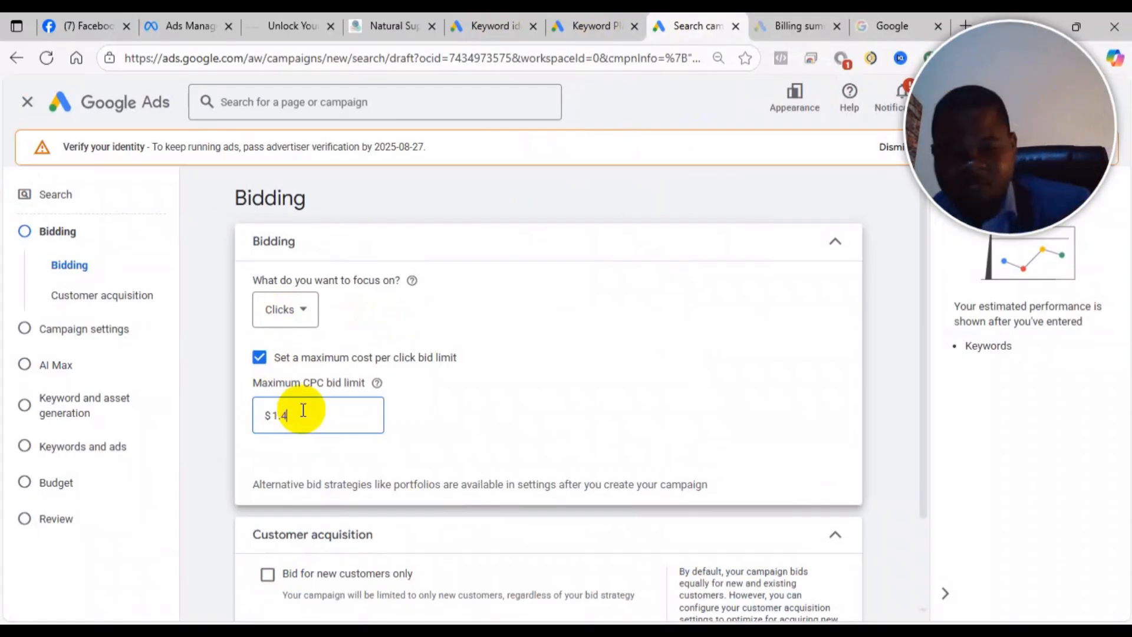
click(493, 415)
scroll(513, 421, down, 3)
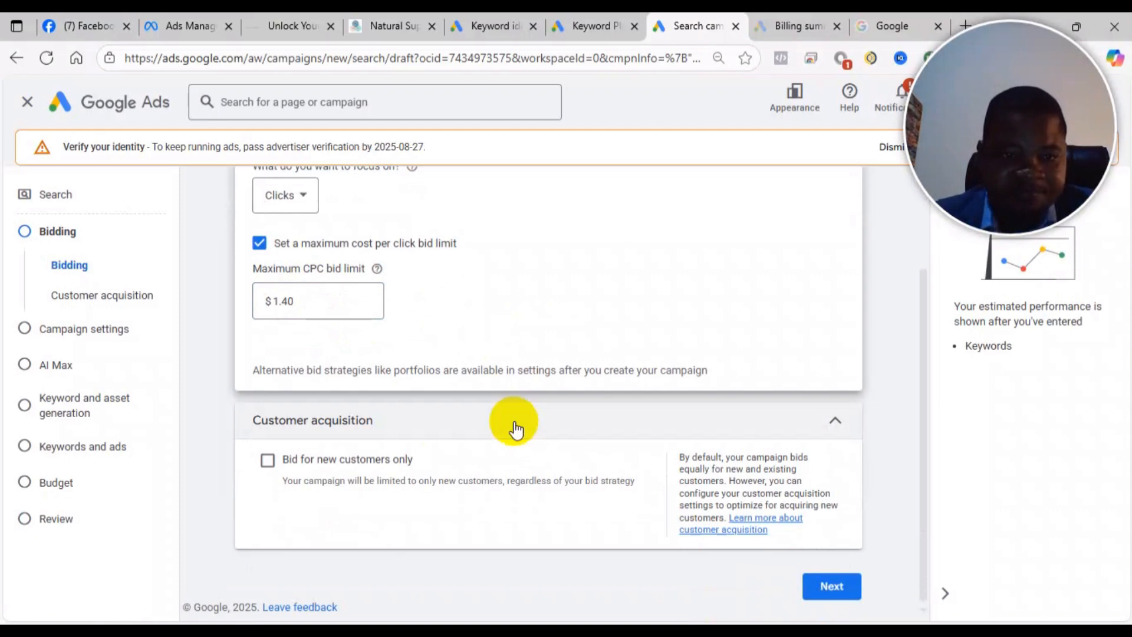
click(830, 586)
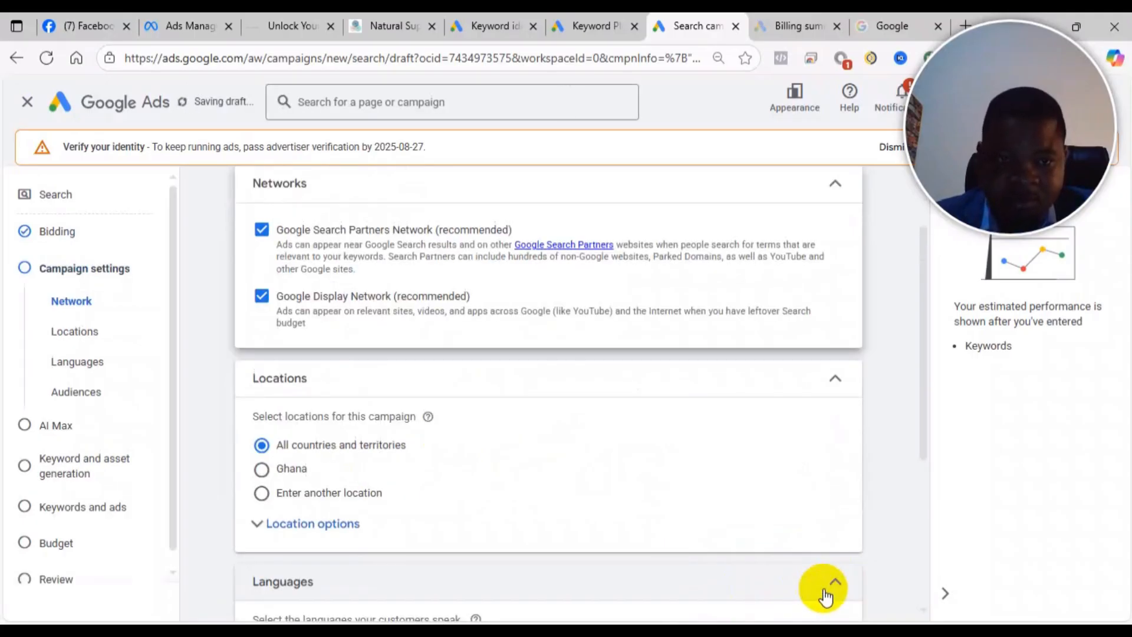
Step: Restrict the campaign's target location to Ghana and review the network and language settings
scroll(825, 597, down, 4)
click(262, 216)
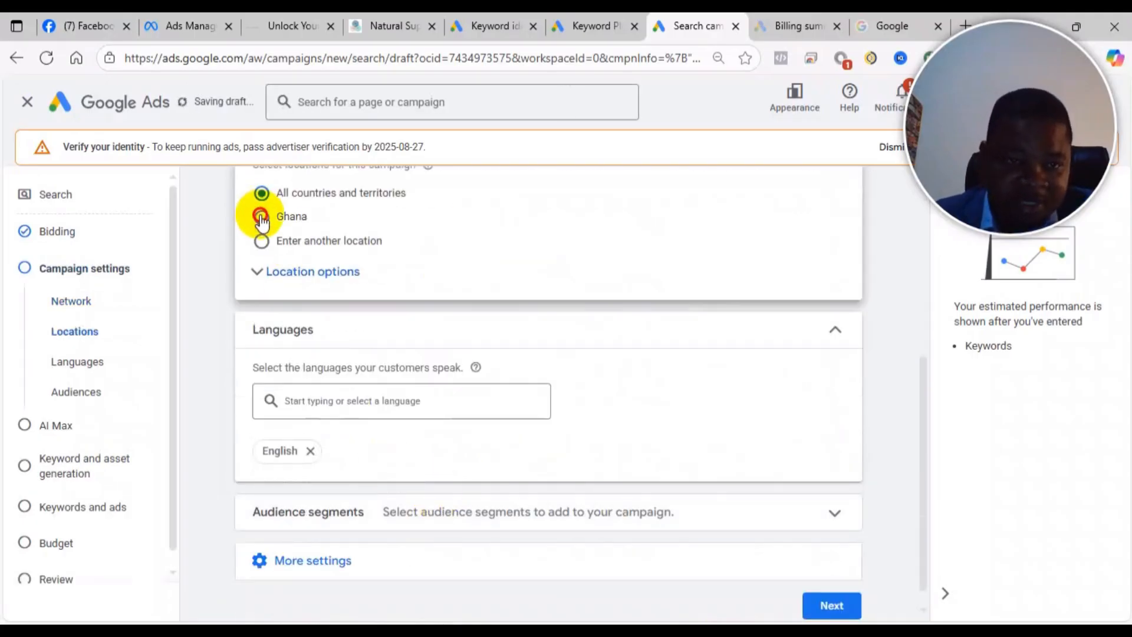
scroll(413, 247, up, 1)
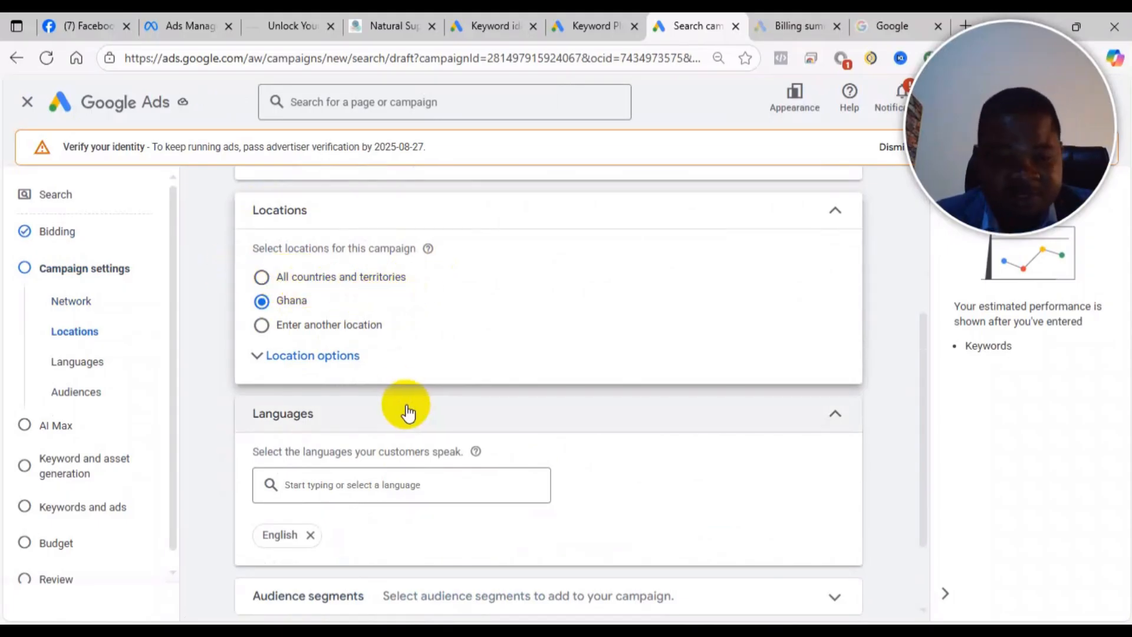
scroll(407, 413, down, 1)
scroll(472, 356, up, 3)
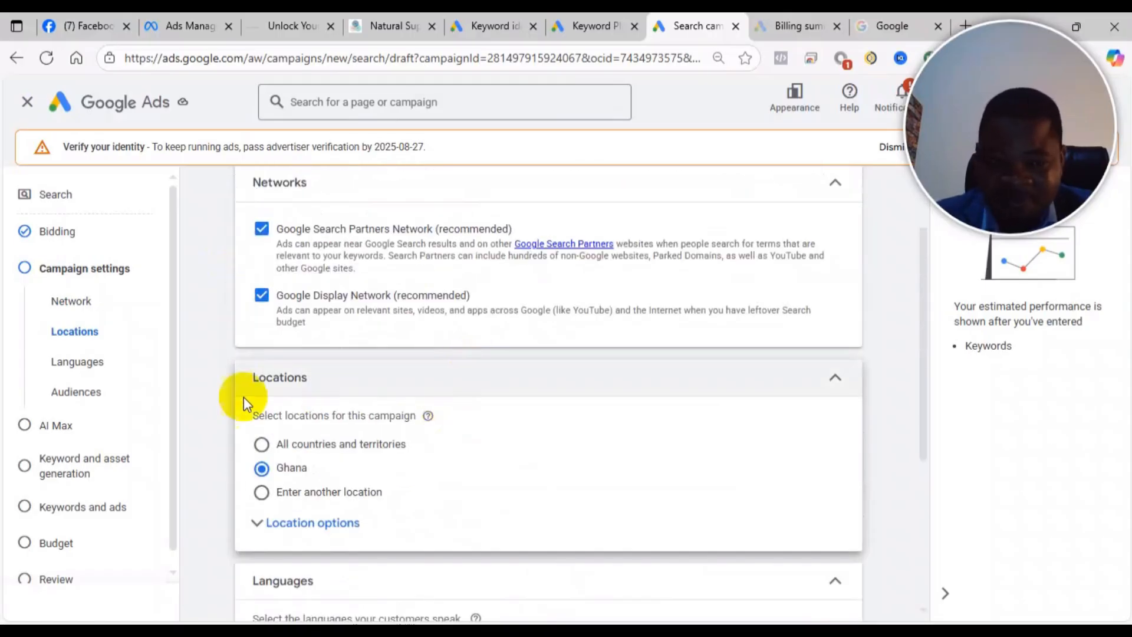
scroll(288, 465, down, 3)
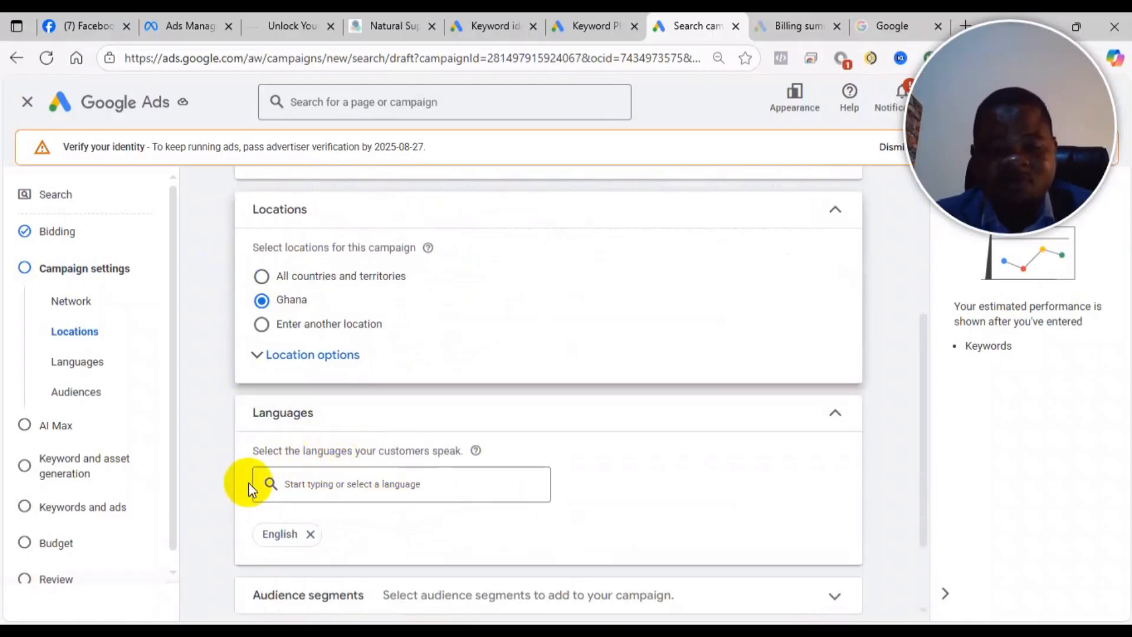
scroll(312, 457, down, 2)
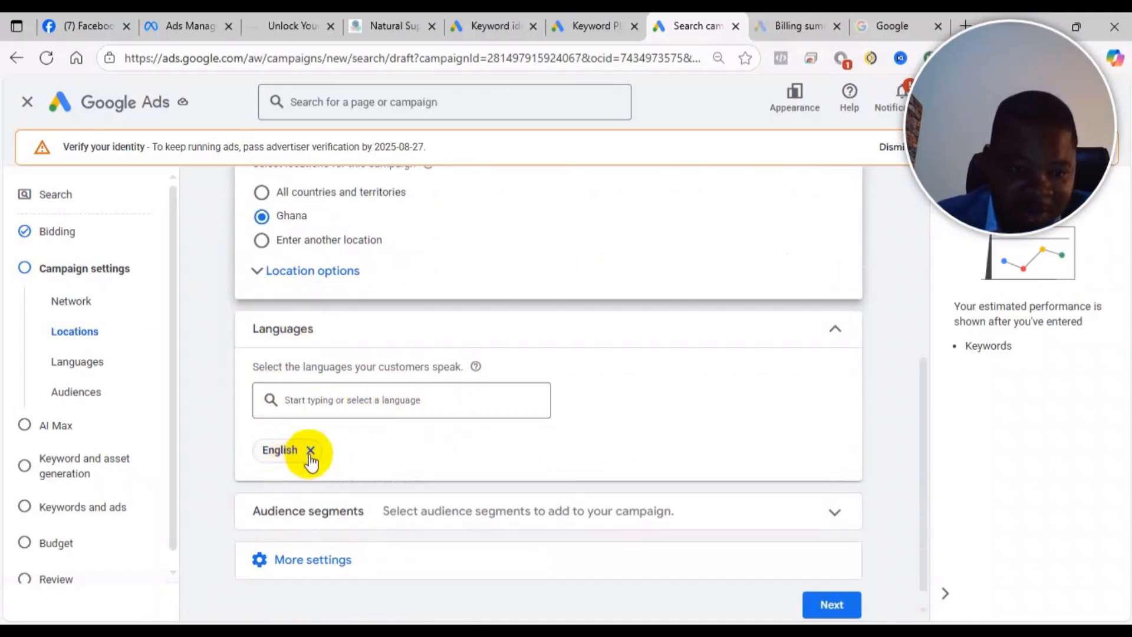
Step: Set the campaign's end date to September 30, 2025, and continue to the AI Max stage
scroll(311, 461, down, 1)
click(312, 540)
scroll(366, 460, down, 3)
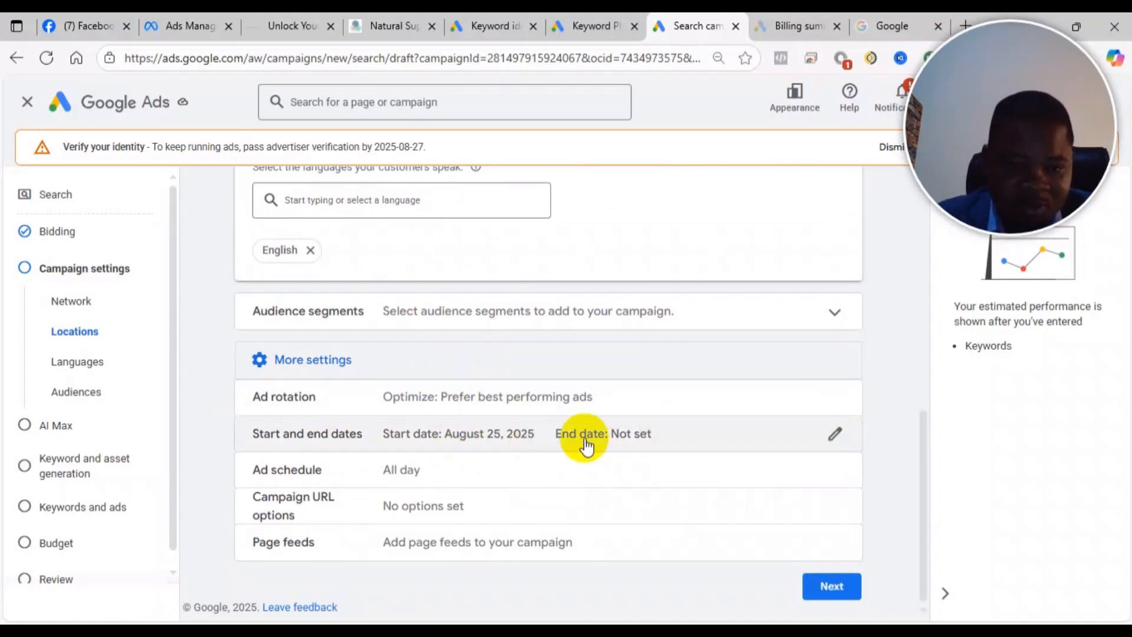
click(834, 441)
scroll(563, 441, down, 2)
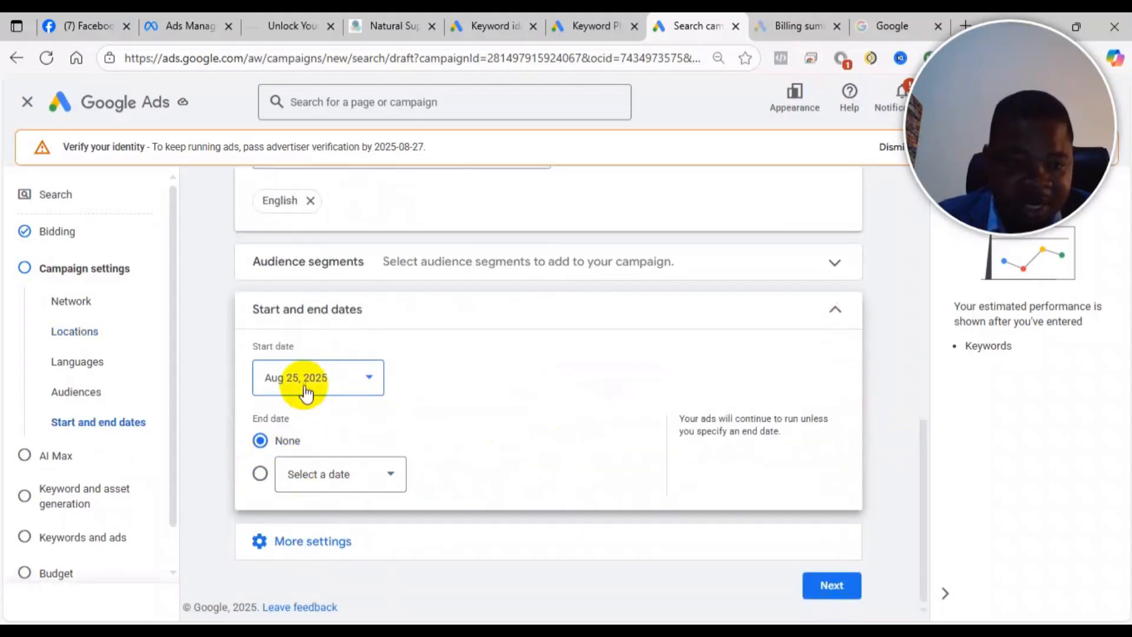
click(308, 478)
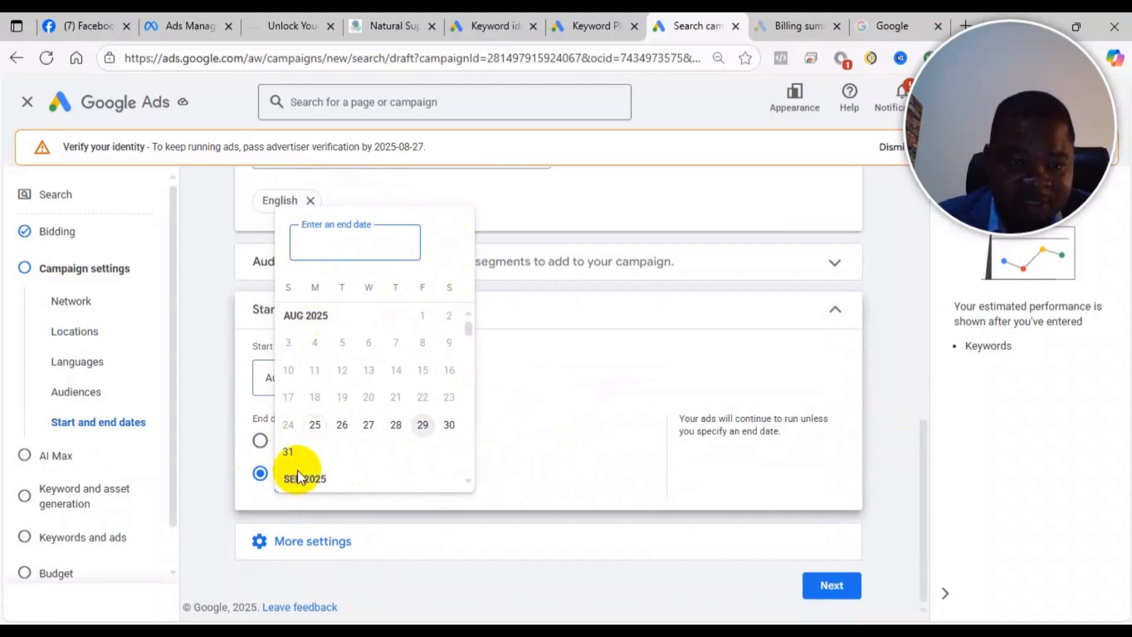
scroll(315, 319, down, 3)
click(347, 448)
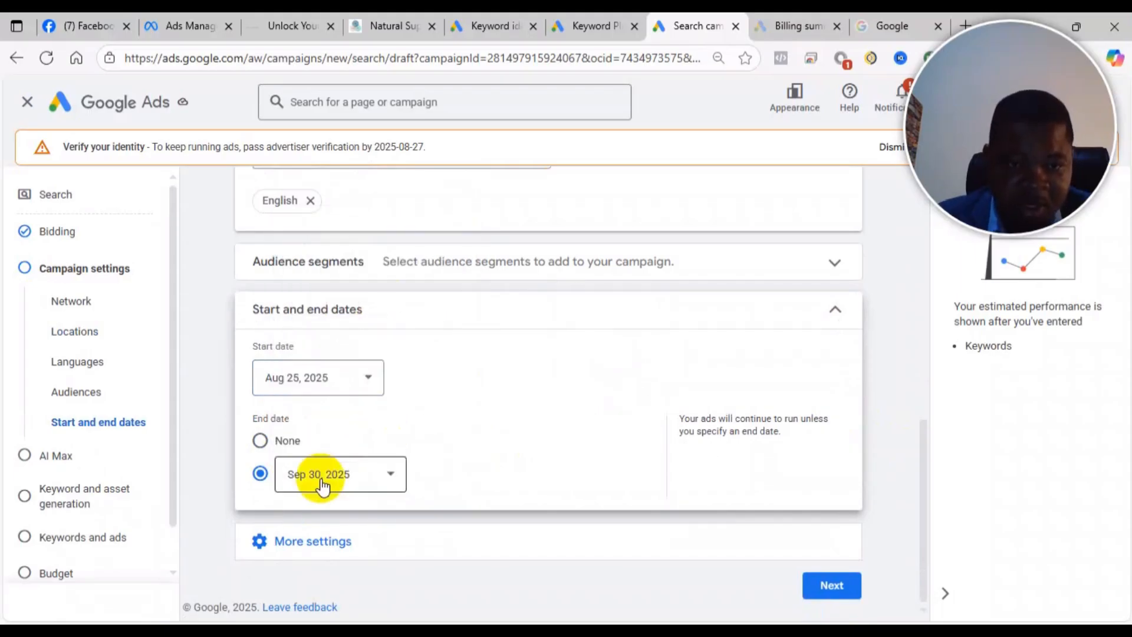
click(330, 541)
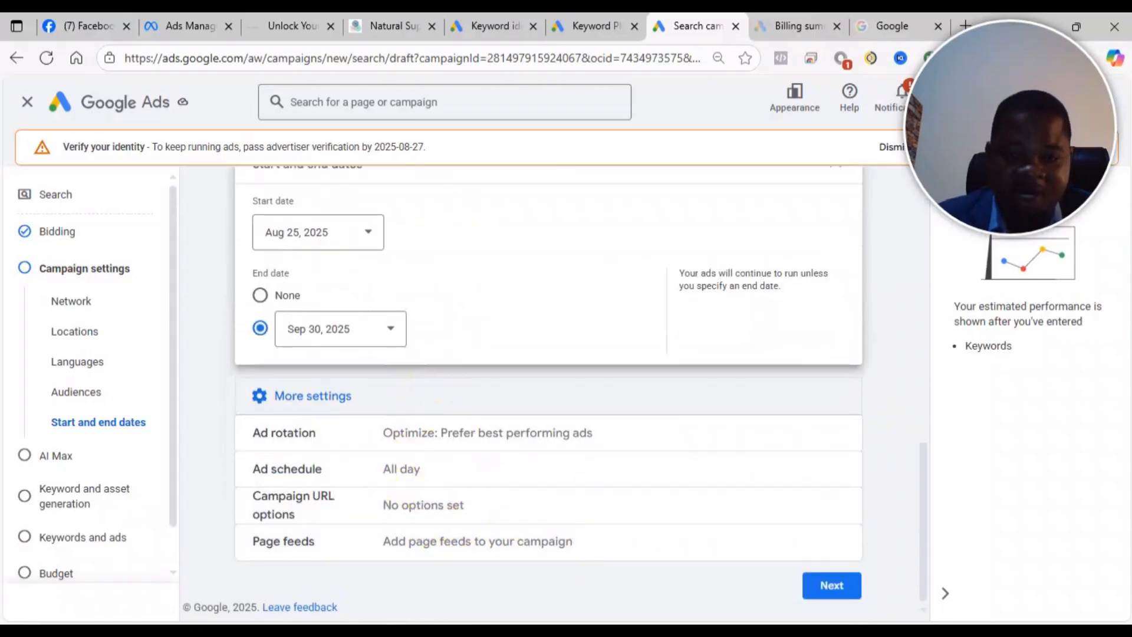
click(832, 590)
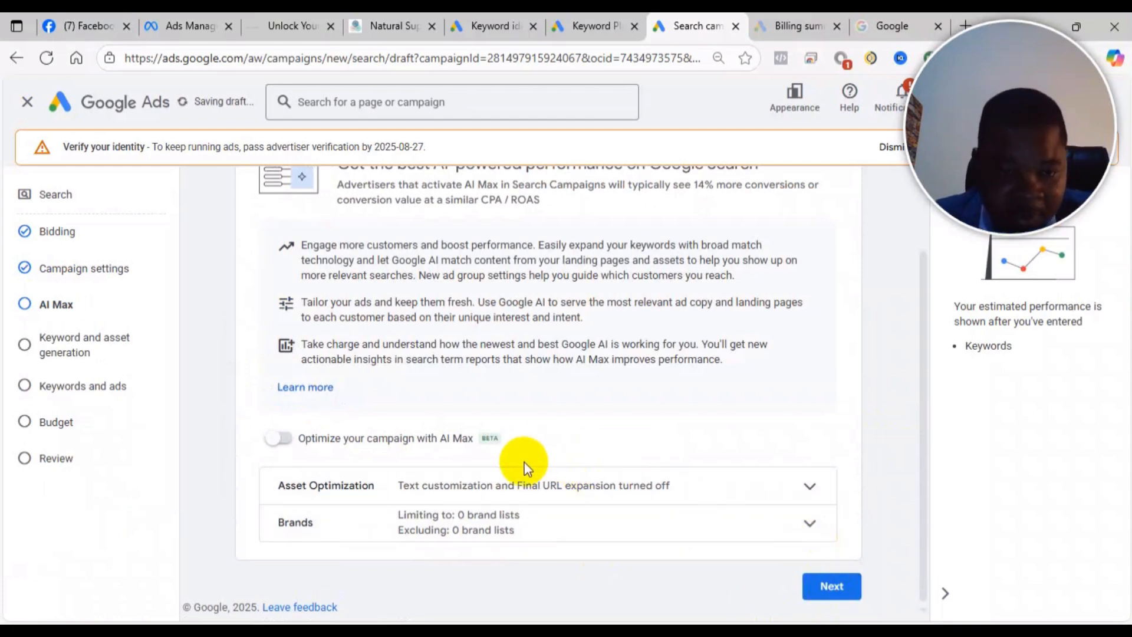
Step: Turn on AI Max optimization with text customization and Final URL kept enabled, and continue to keyword and asset generation
scroll(459, 518, up, 2)
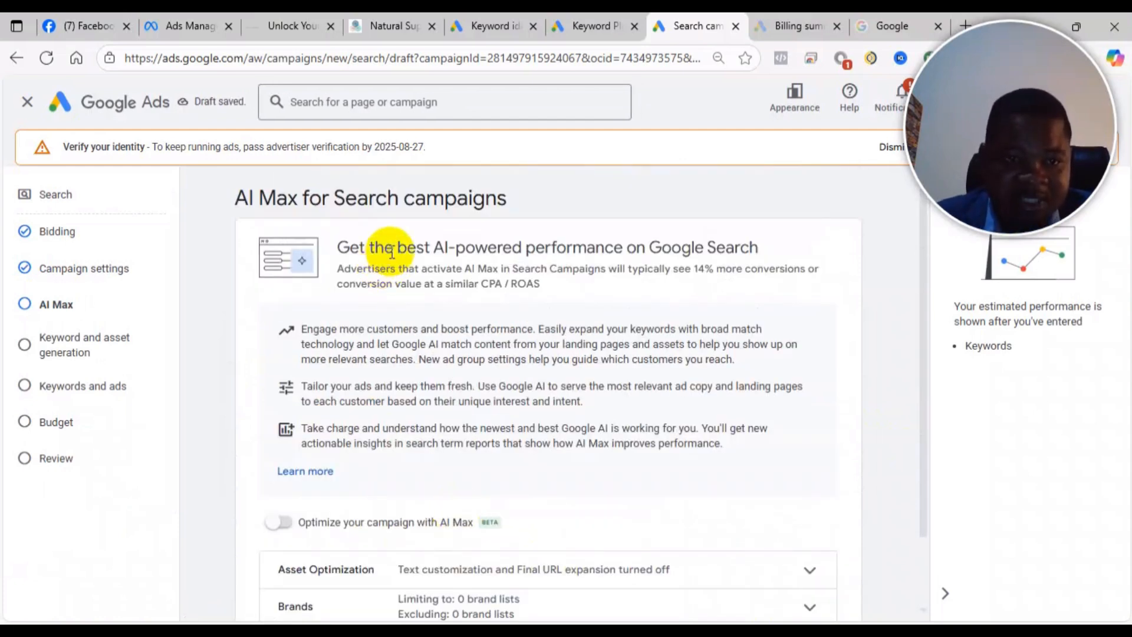
scroll(391, 240, down, 2)
scroll(381, 244, up, 2)
scroll(416, 436, down, 2)
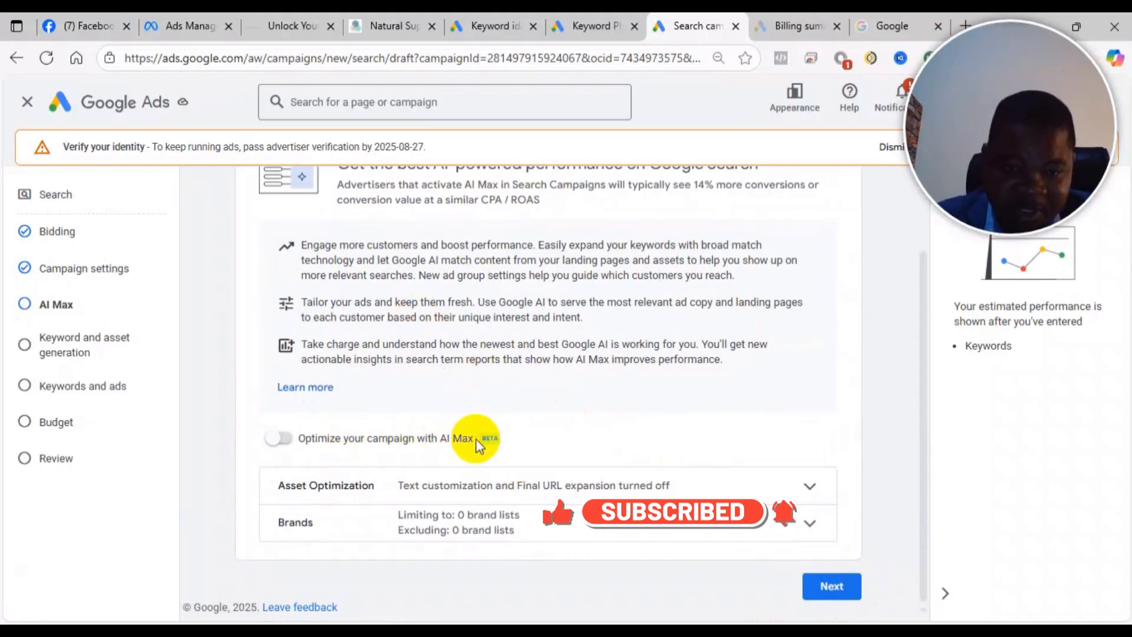
click(276, 438)
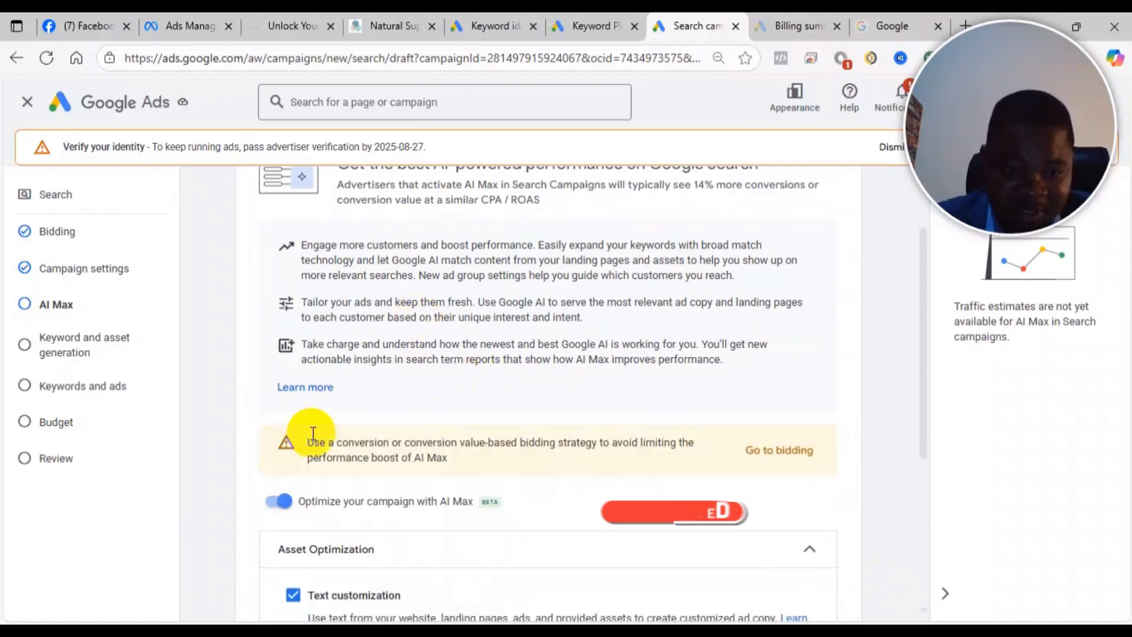
scroll(374, 417, down, 4)
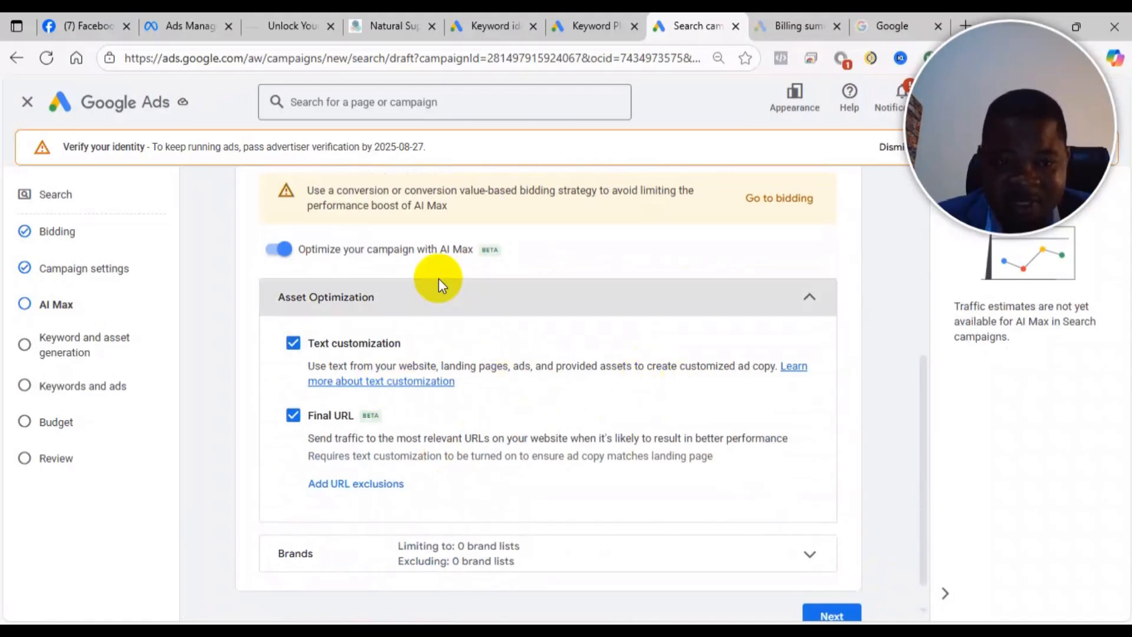
scroll(480, 286, down, 1)
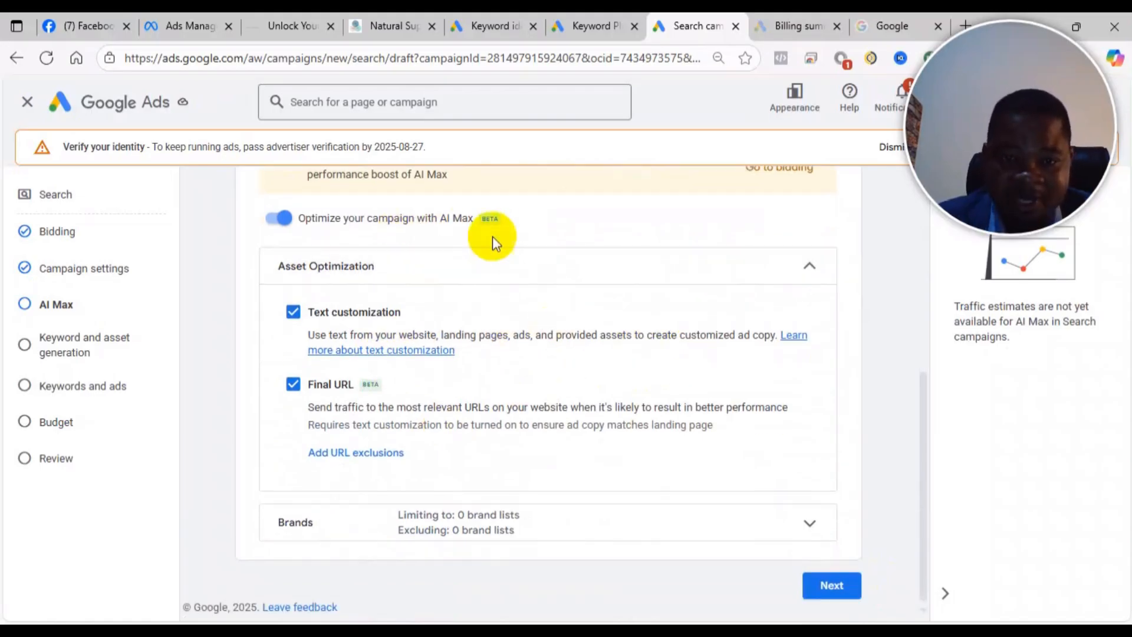
click(825, 583)
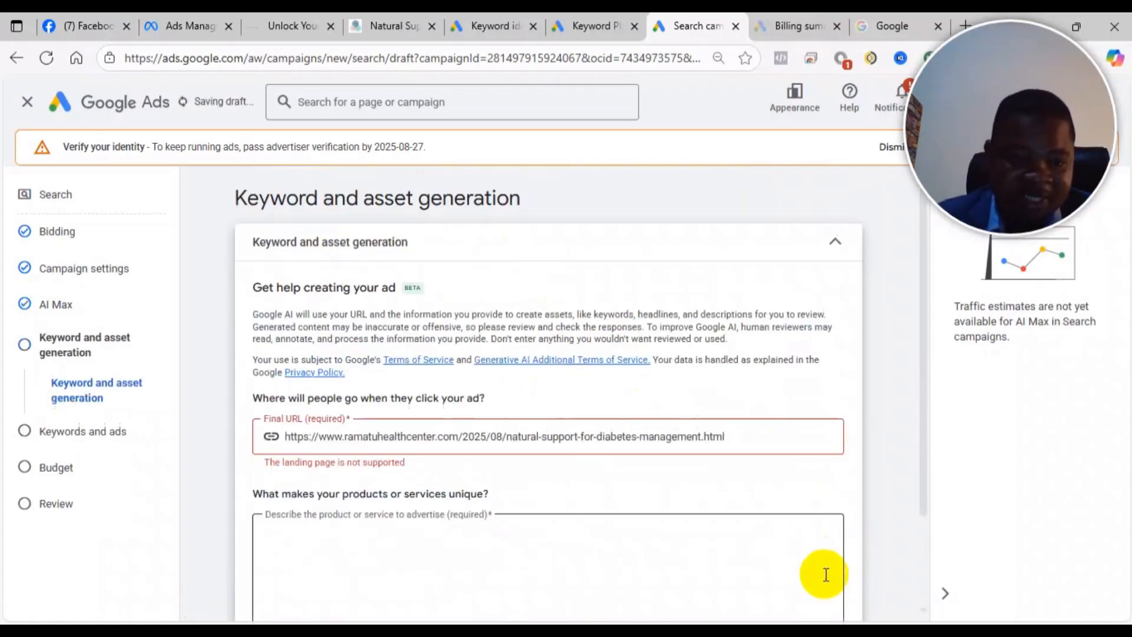
Step: Skip the AI keyword and asset generation and review the suggested keyword list for the ad group
scroll(507, 431, down, 2)
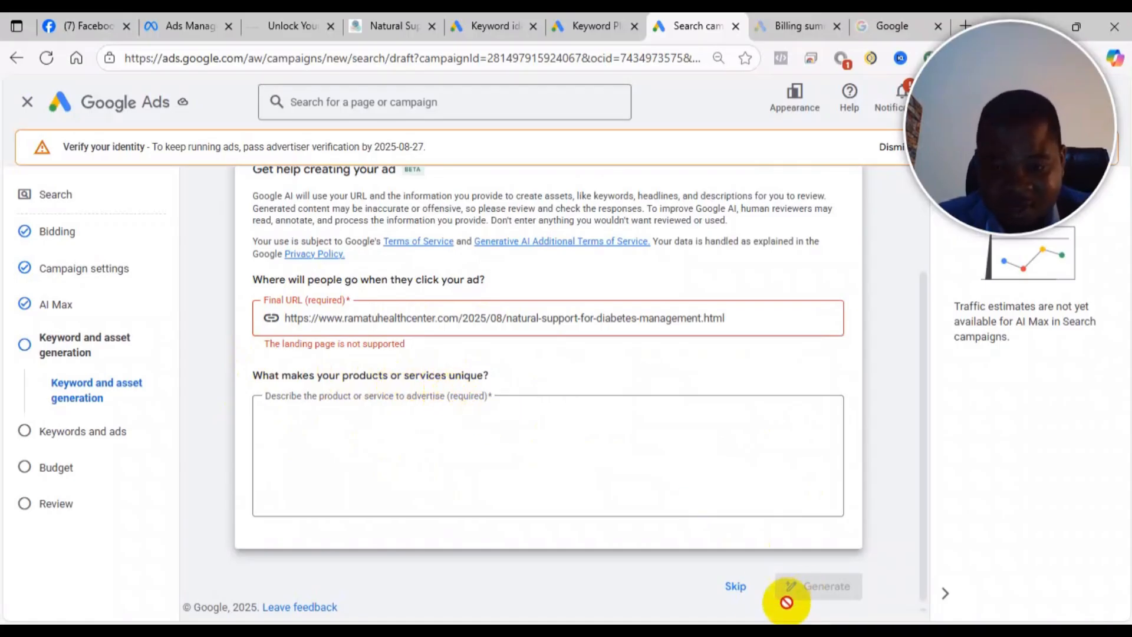
click(735, 587)
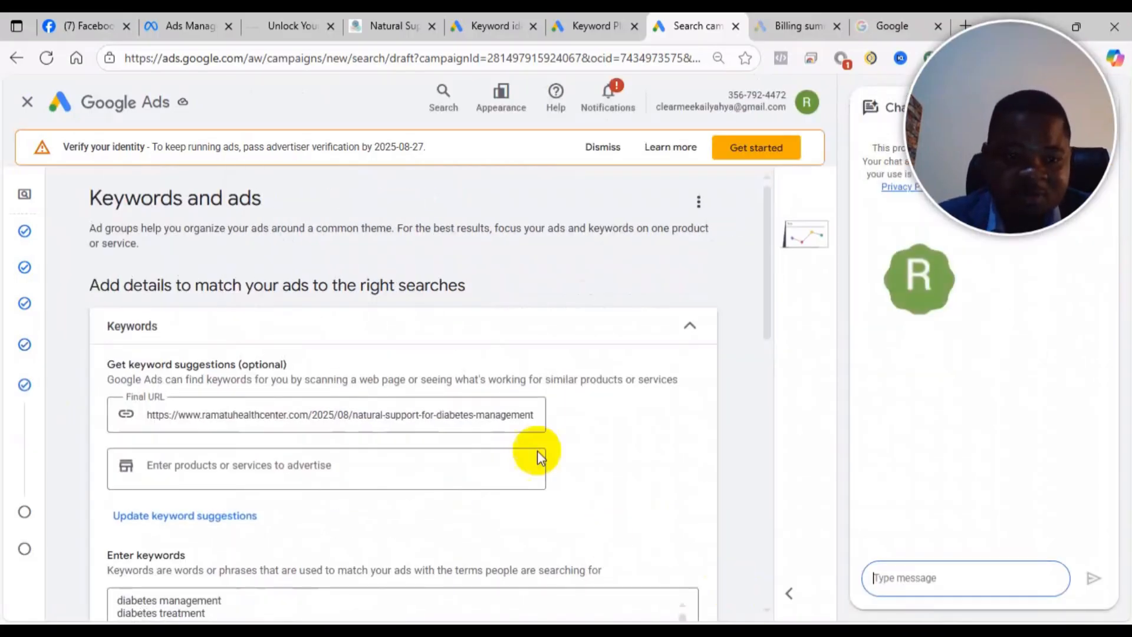
scroll(404, 410, down, 5)
scroll(363, 424, down, 2)
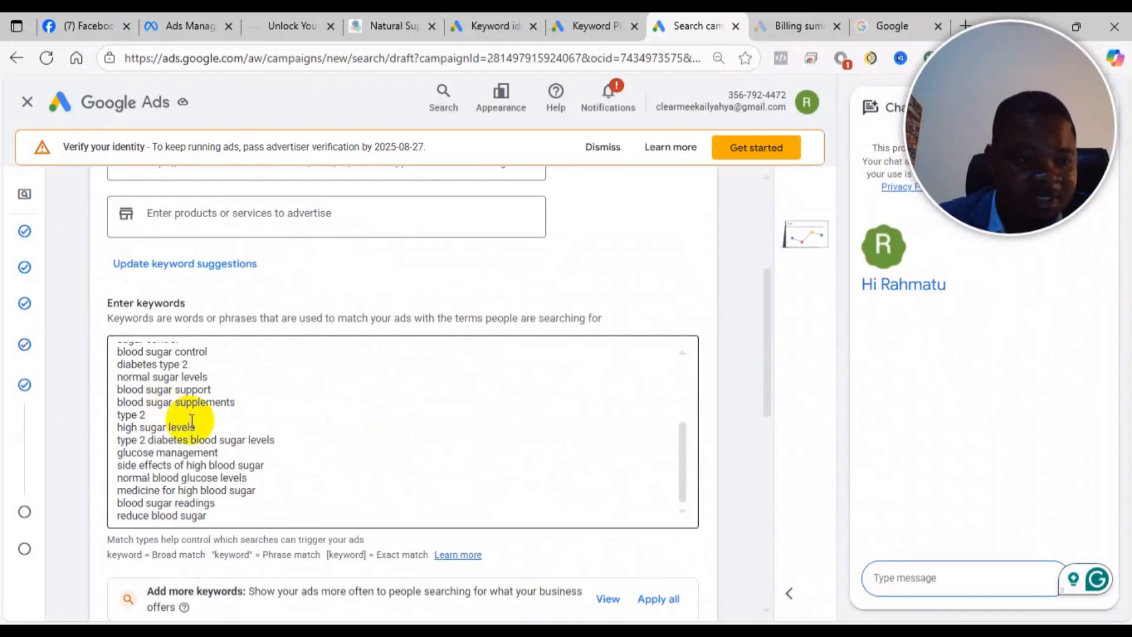
scroll(183, 425, down, 4)
scroll(195, 325, up, 5)
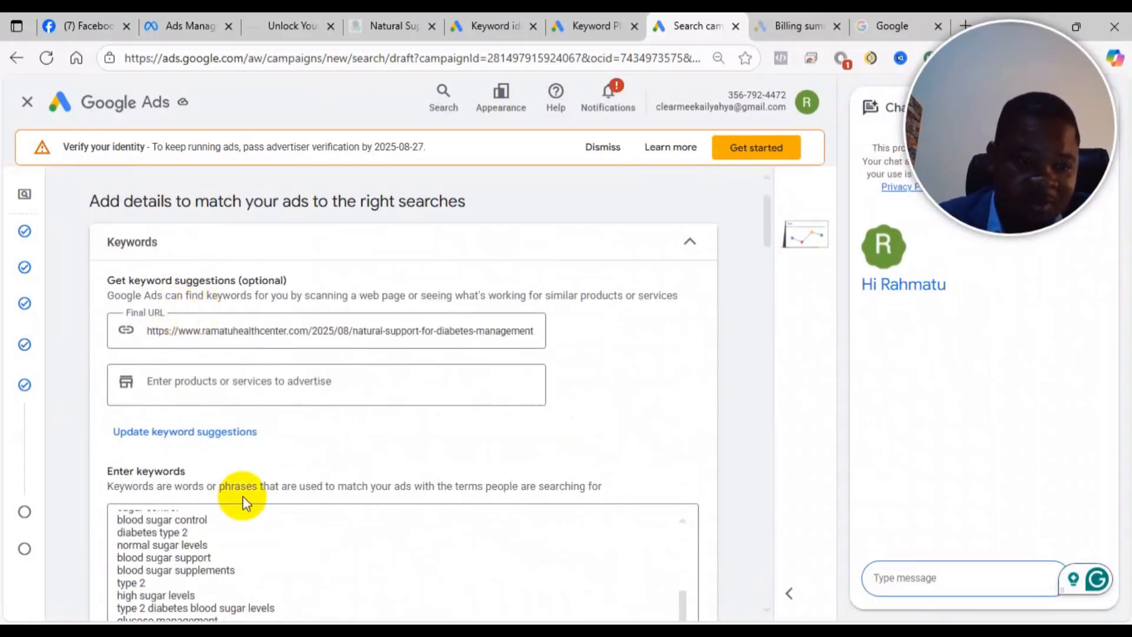
scroll(240, 496, down, 3)
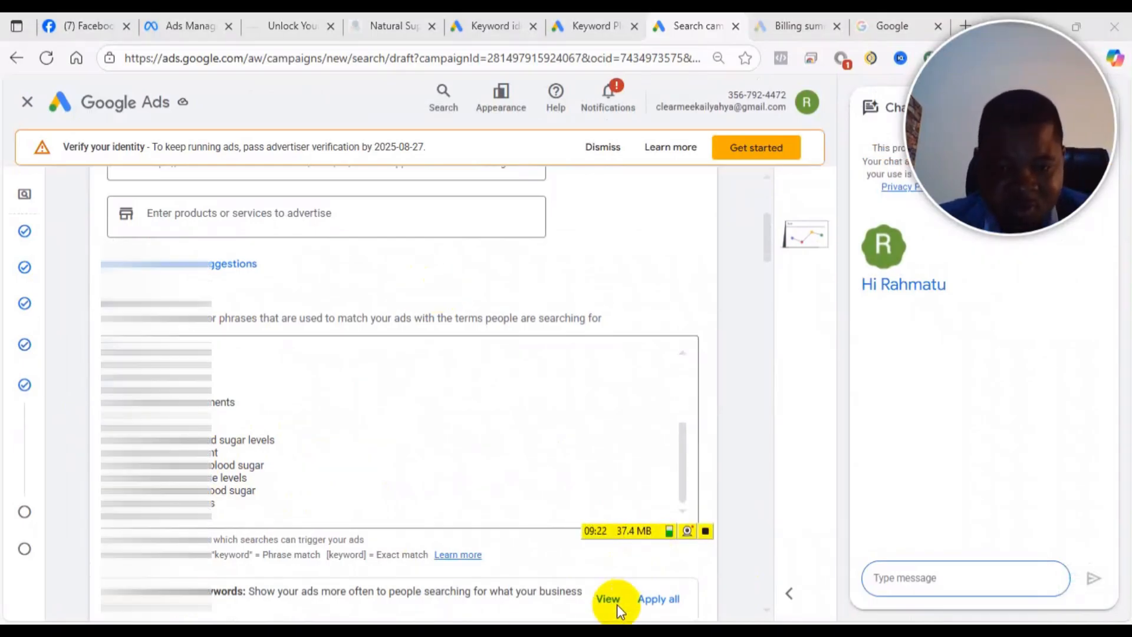
Step: Copy the prepared Ghana diabetes keyword list from Telegram's Saved Messages and return to the Google Ads campaign draft
key(alt+Tab)
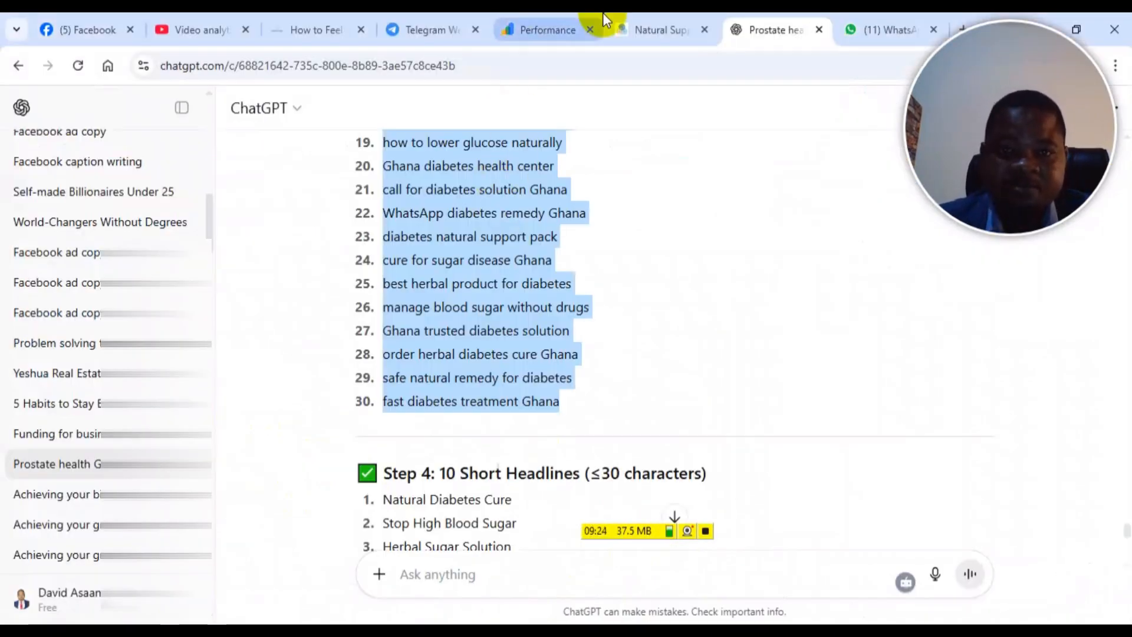
click(429, 23)
right_click(745, 407)
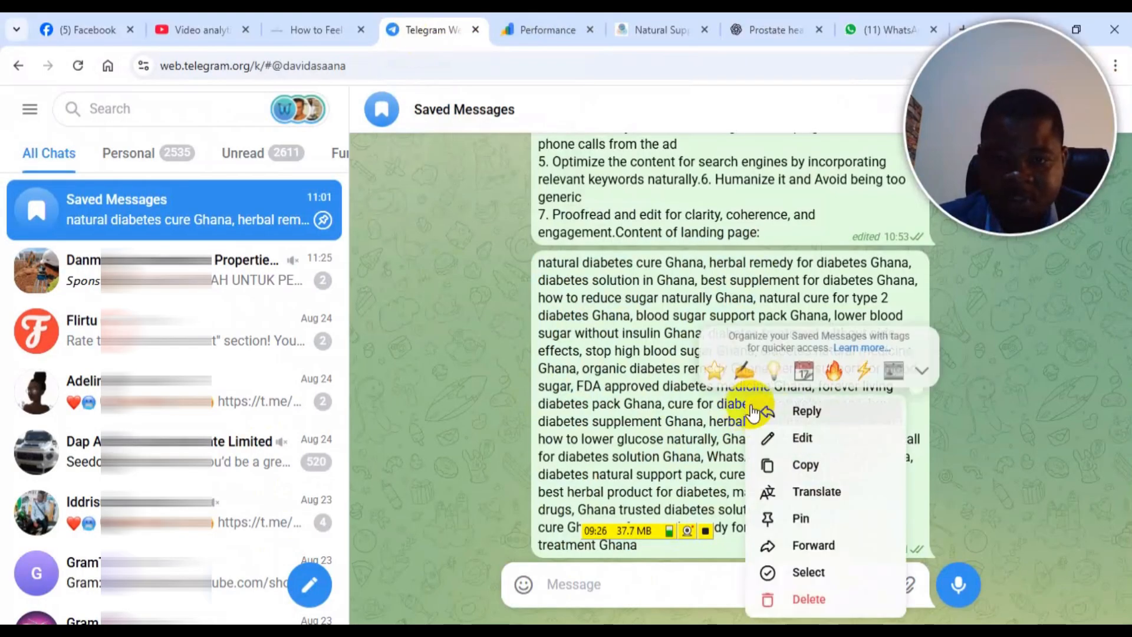
click(816, 463)
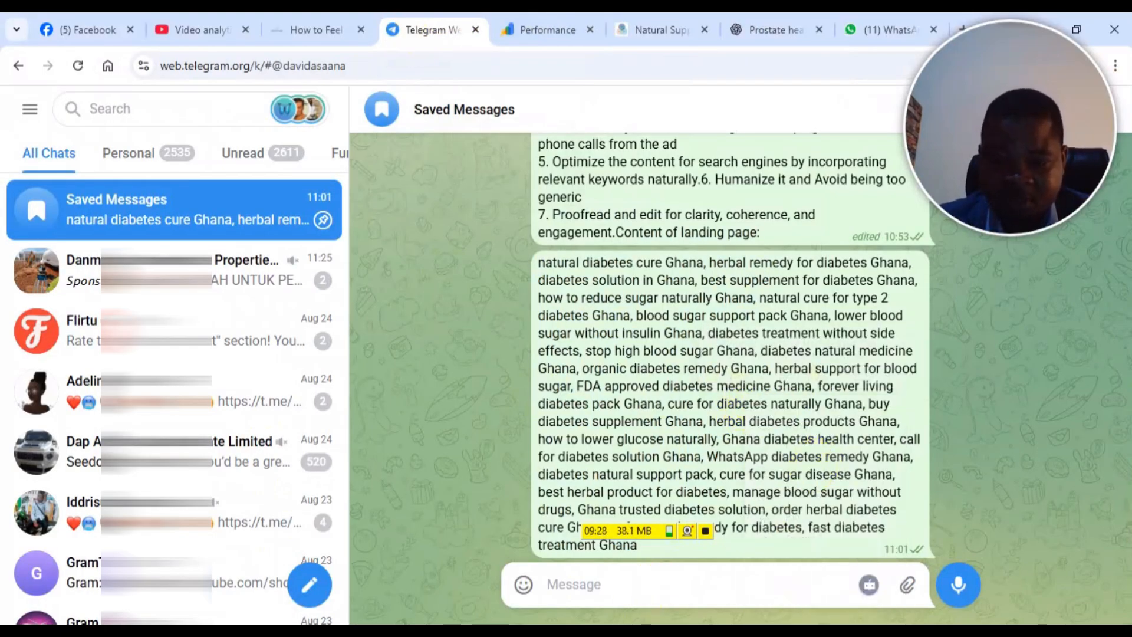
key(alt+Tab)
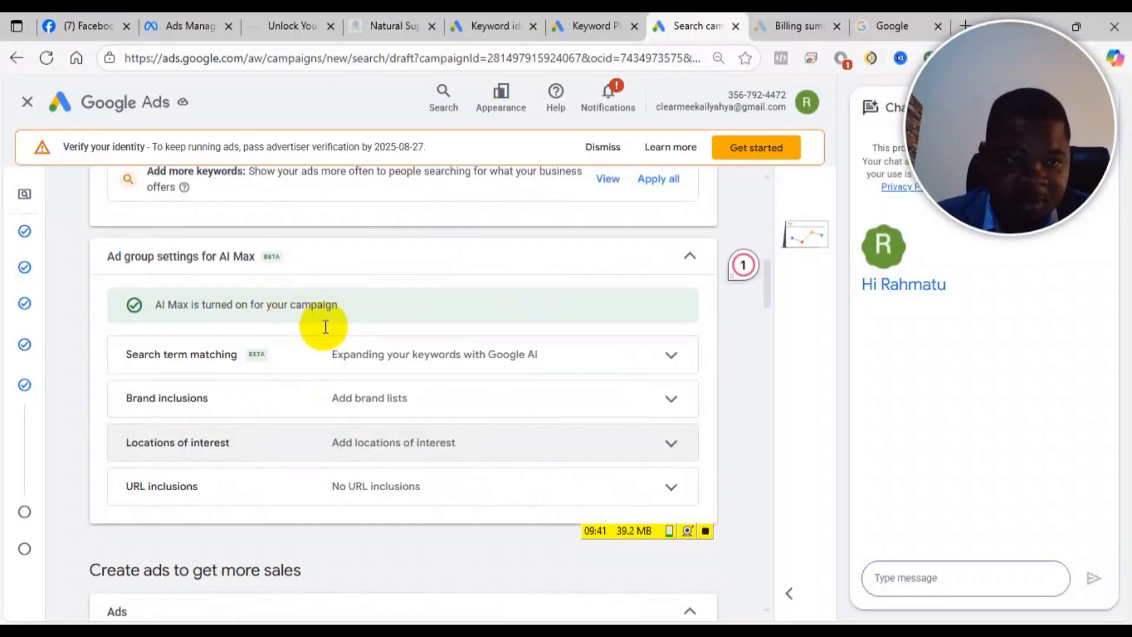
Step: Review the ad group's full keyword list, from the suggested diabetes keywords through the pasted Ghana-specific phrases
scroll(329, 323, down, 7)
scroll(333, 341, up, 8)
scroll(218, 394, up, 5)
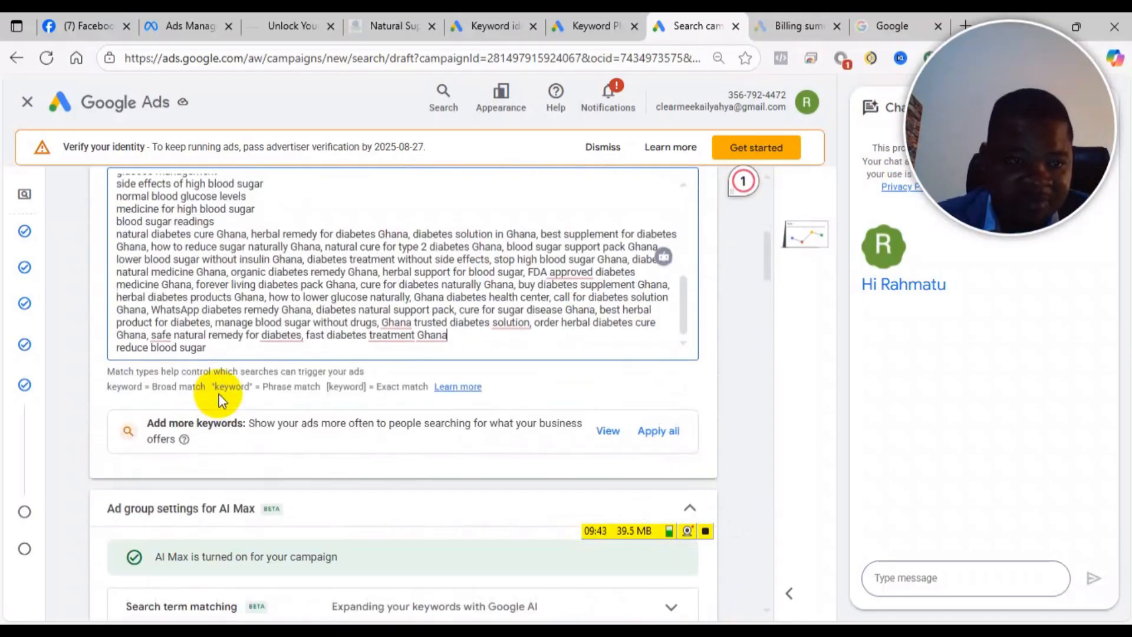
scroll(257, 365, up, 12)
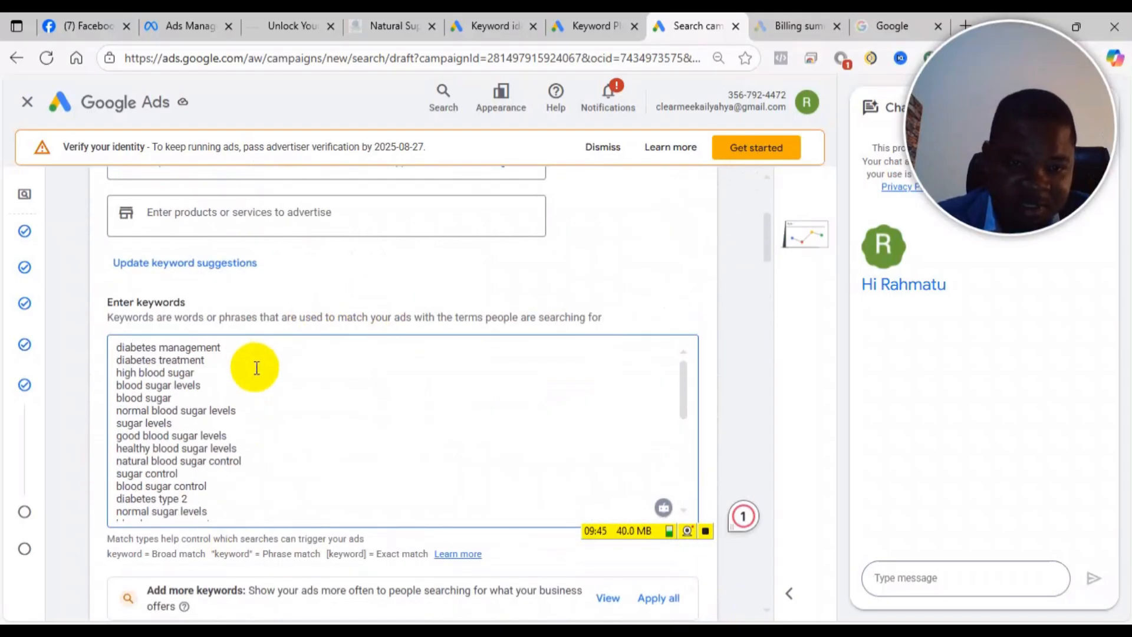
scroll(252, 374, down, 8)
scroll(218, 465, down, 8)
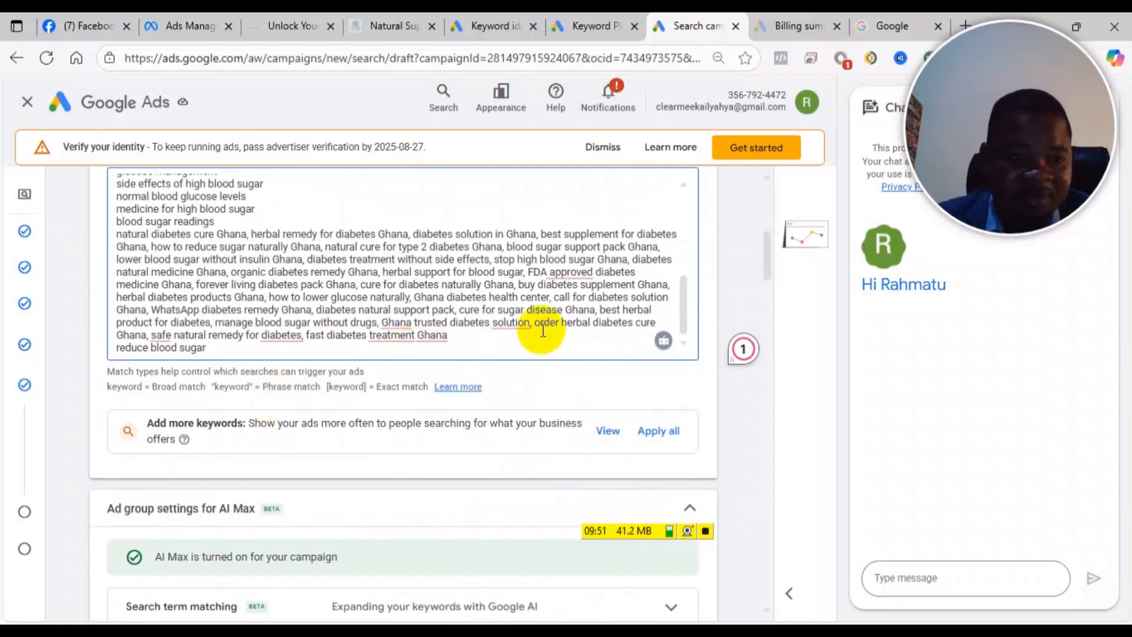
scroll(511, 306, up, 12)
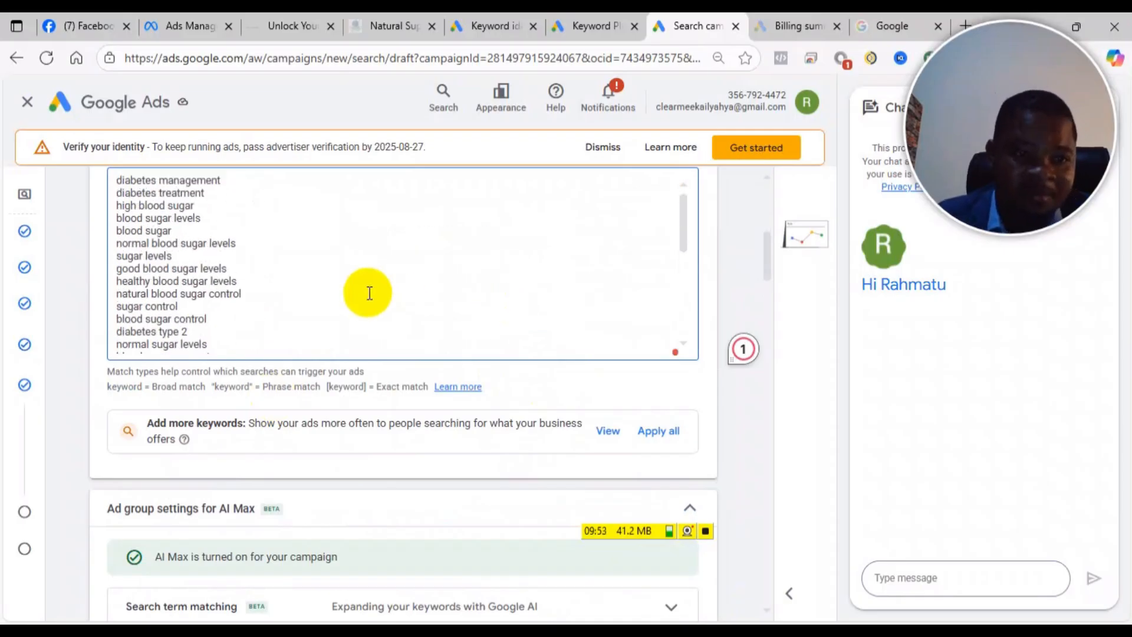
scroll(272, 330, up, 2)
scroll(309, 384, down, 2)
scroll(353, 411, down, 6)
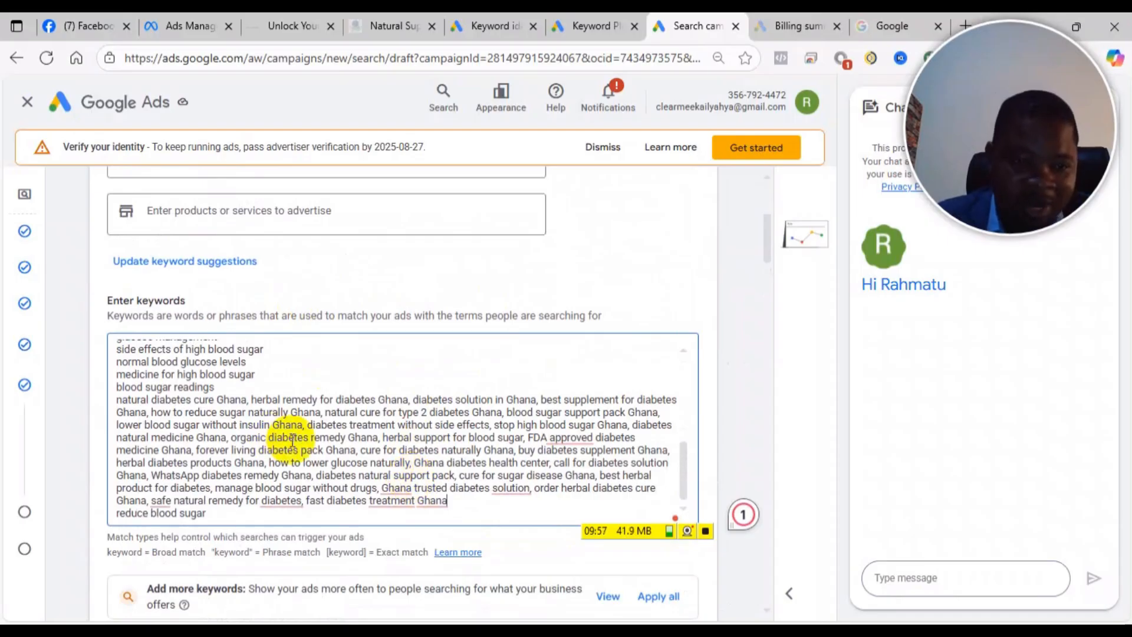
Step: Examine the ad creation section, including the Final URL and its explanation, the display path, the Calls asset and the headlines
scroll(437, 457, down, 10)
scroll(402, 342, down, 3)
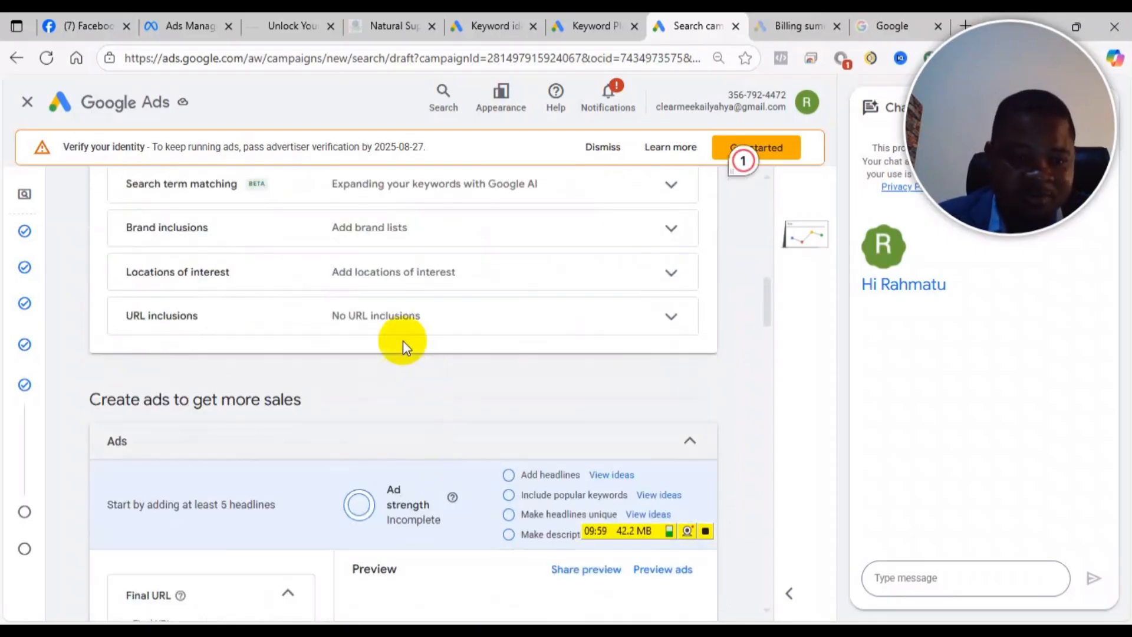
scroll(246, 392, up, 2)
scroll(263, 401, down, 3)
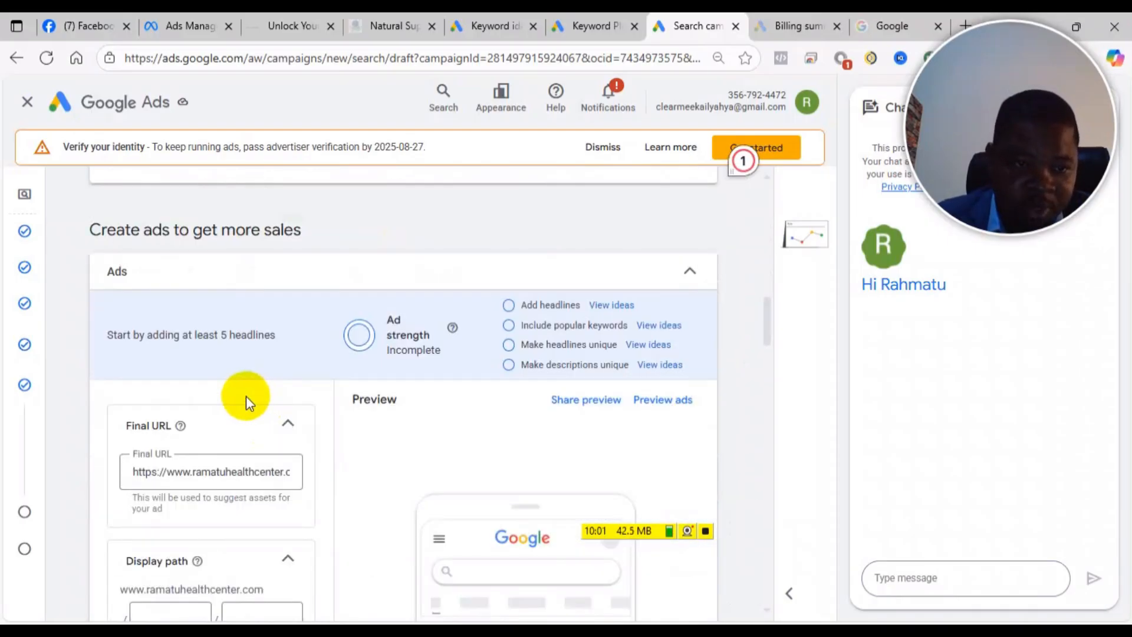
scroll(246, 396, down, 1)
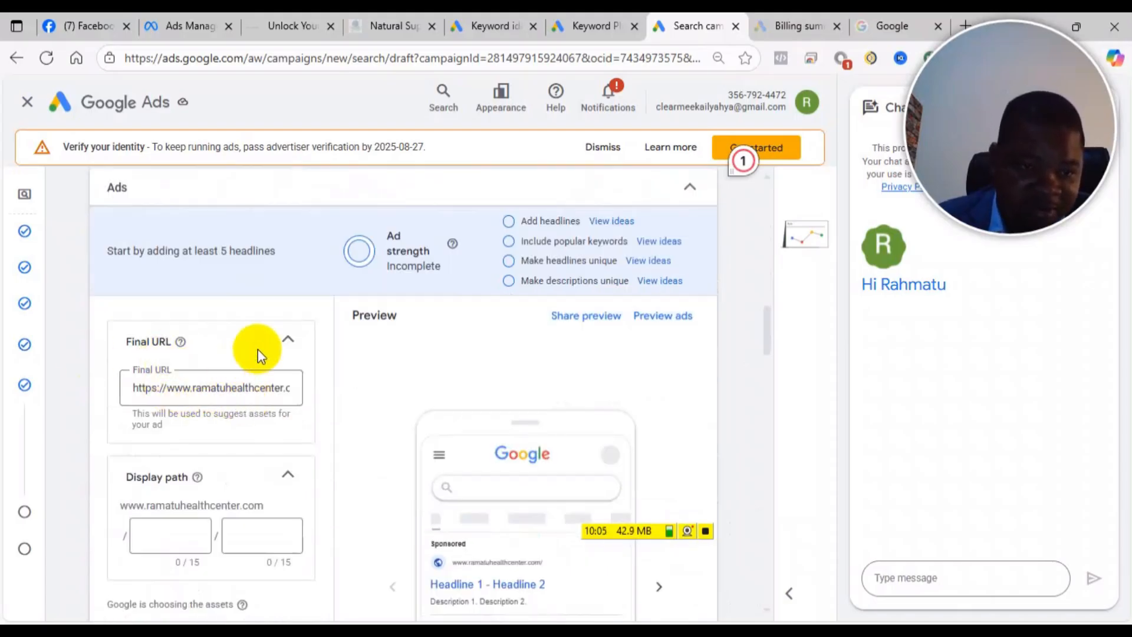
mouse_move(179, 342)
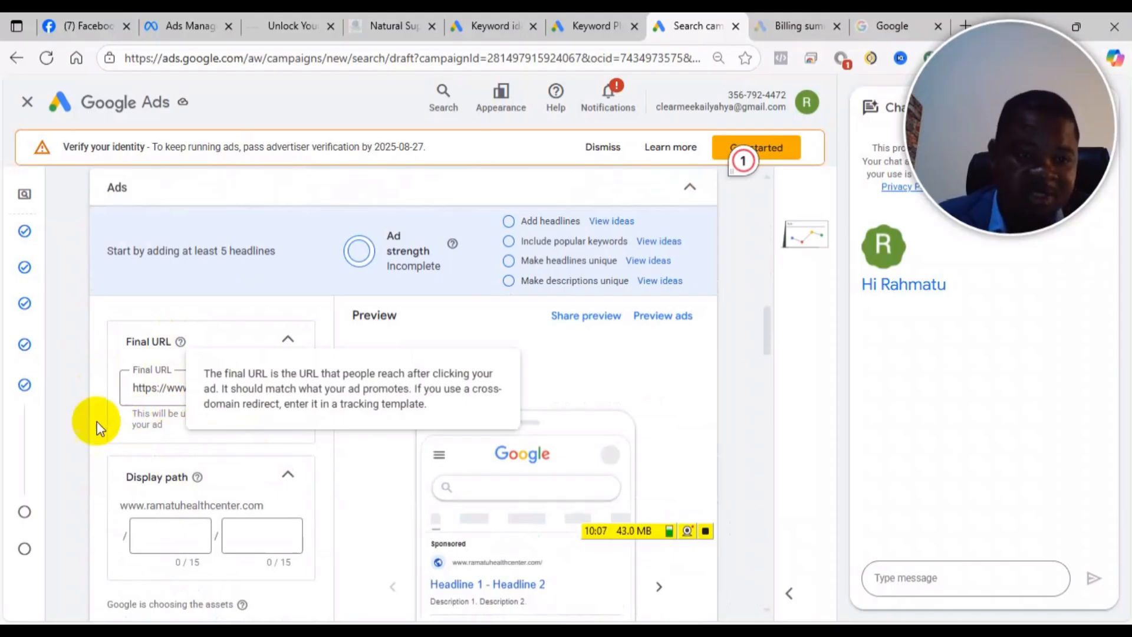
scroll(362, 457, down, 2)
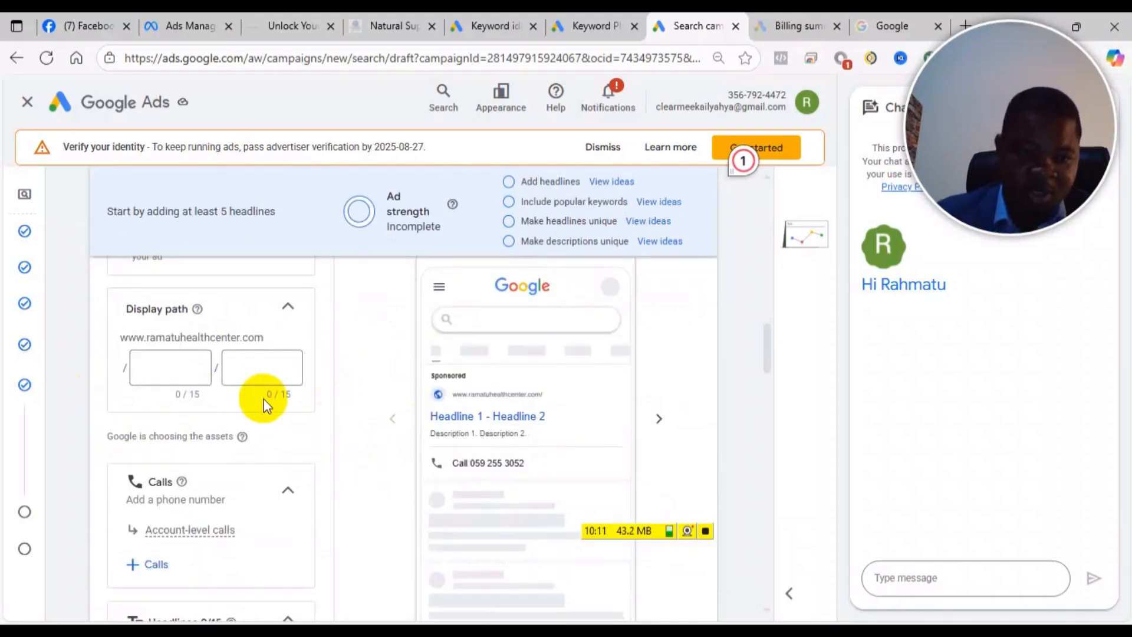
scroll(270, 402, down, 3)
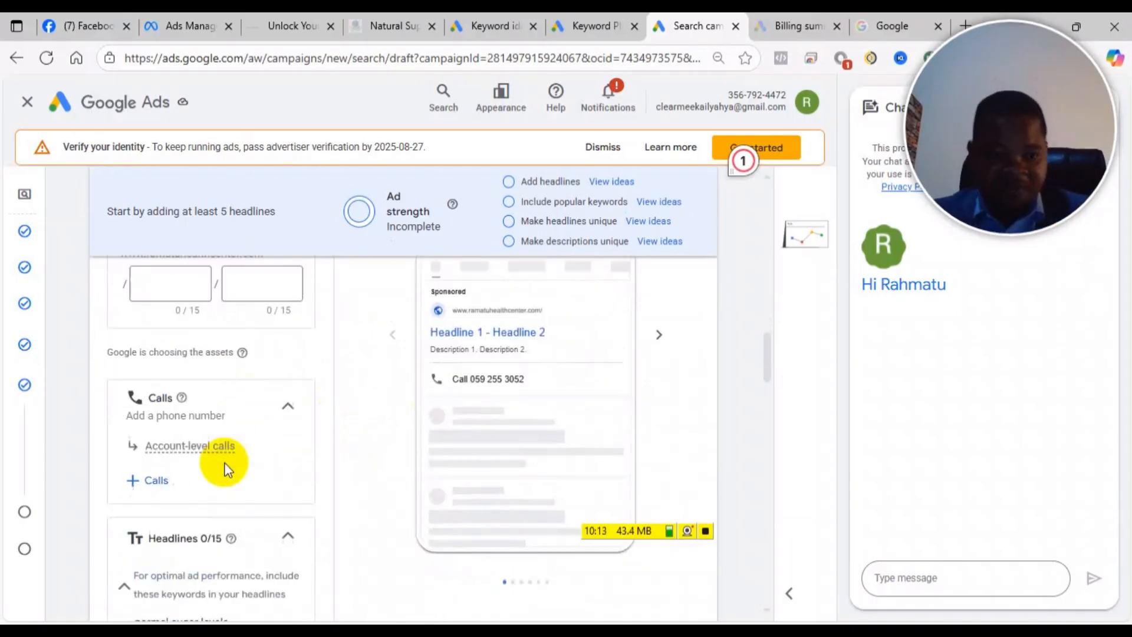
scroll(211, 352, up, 5)
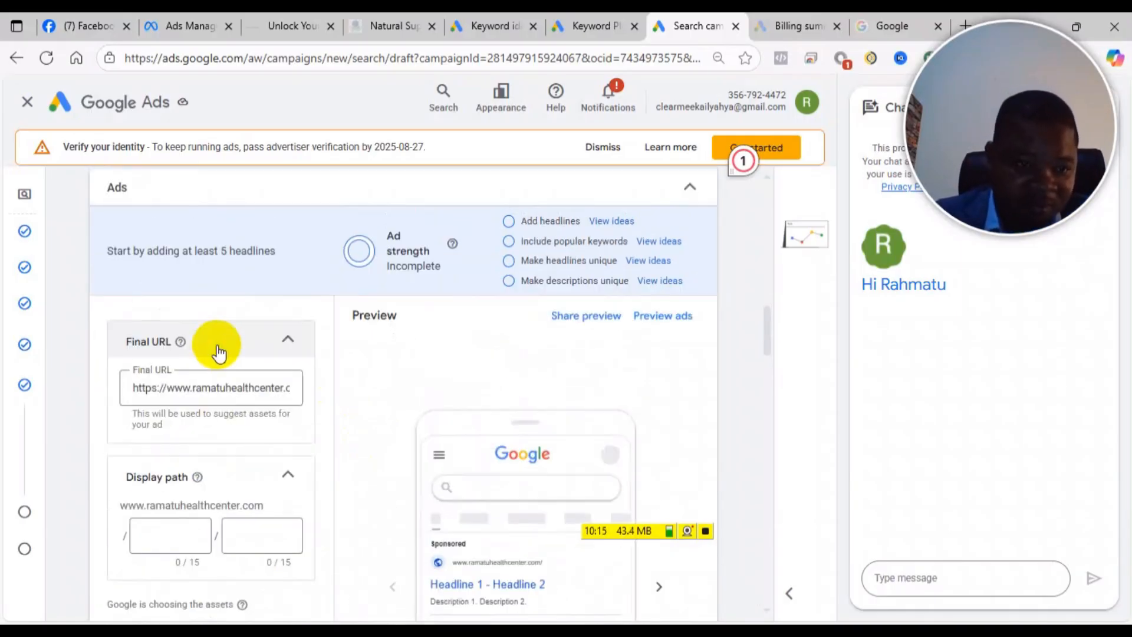
scroll(189, 381, down, 2)
scroll(159, 448, down, 6)
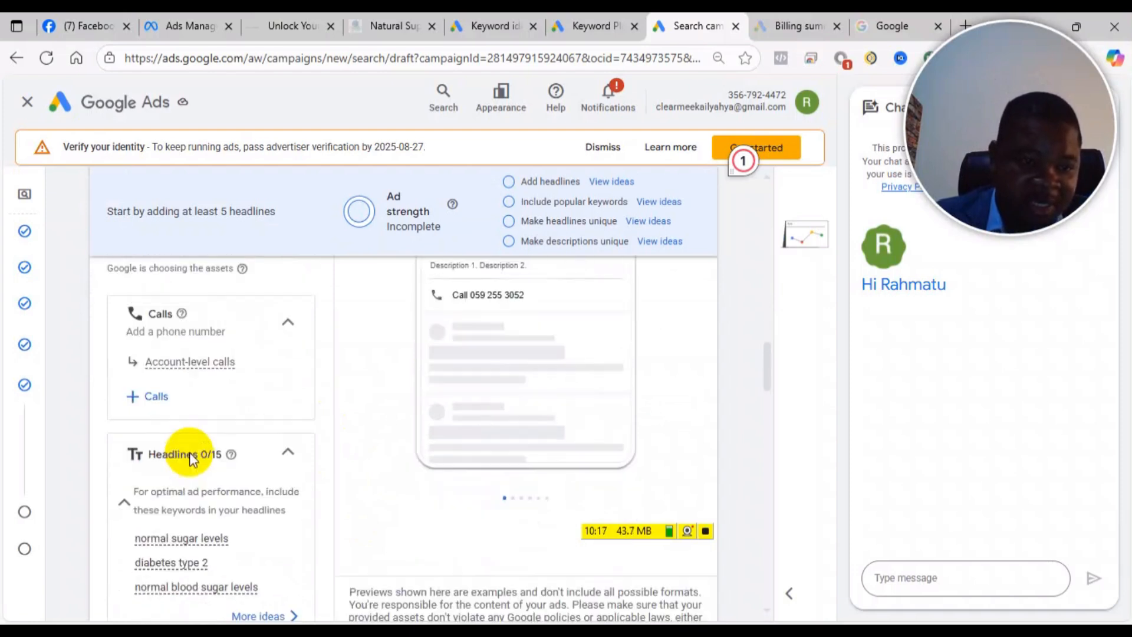
scroll(195, 360, up, 2)
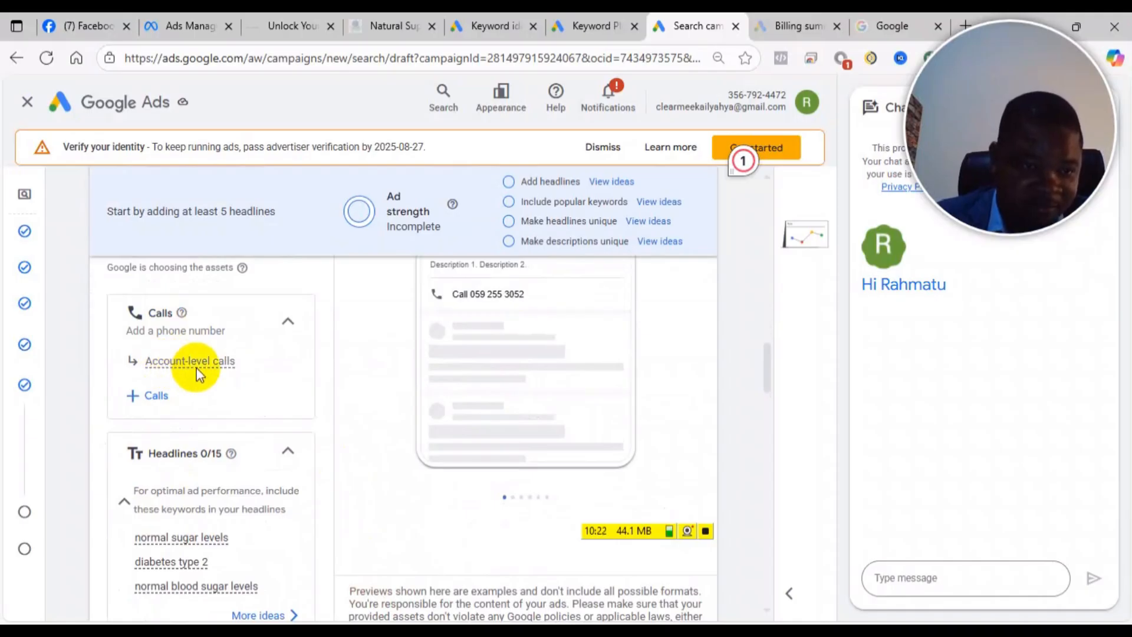
Step: Expand the ad's Calls asset to check its phone options, and examine the headlines with their suggested keywords
drag(196, 368, 290, 374)
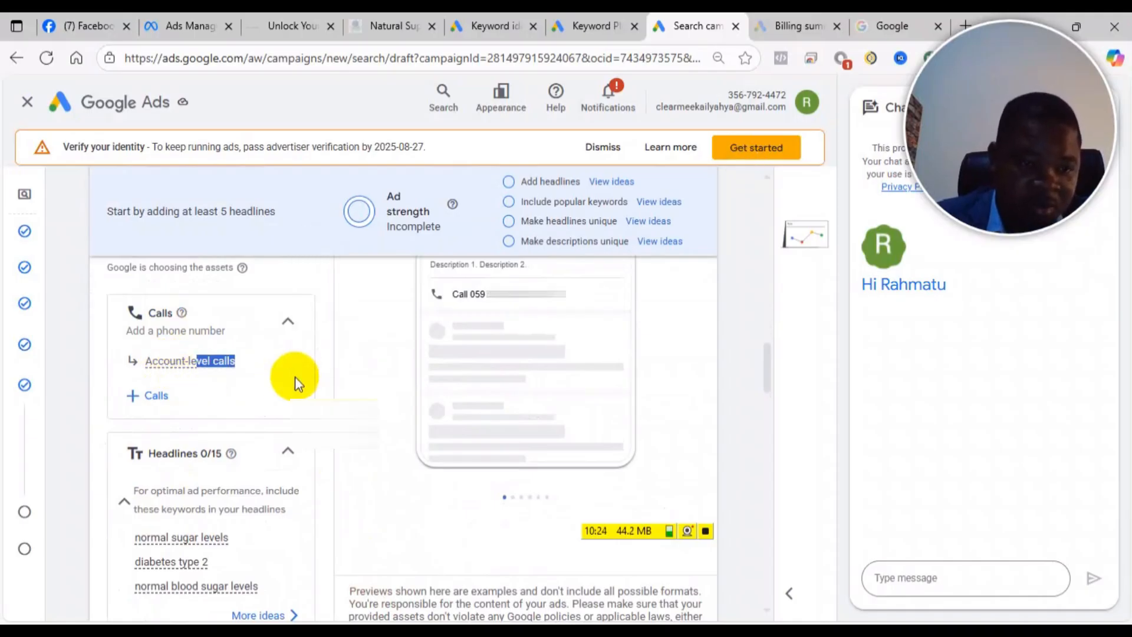
click(174, 365)
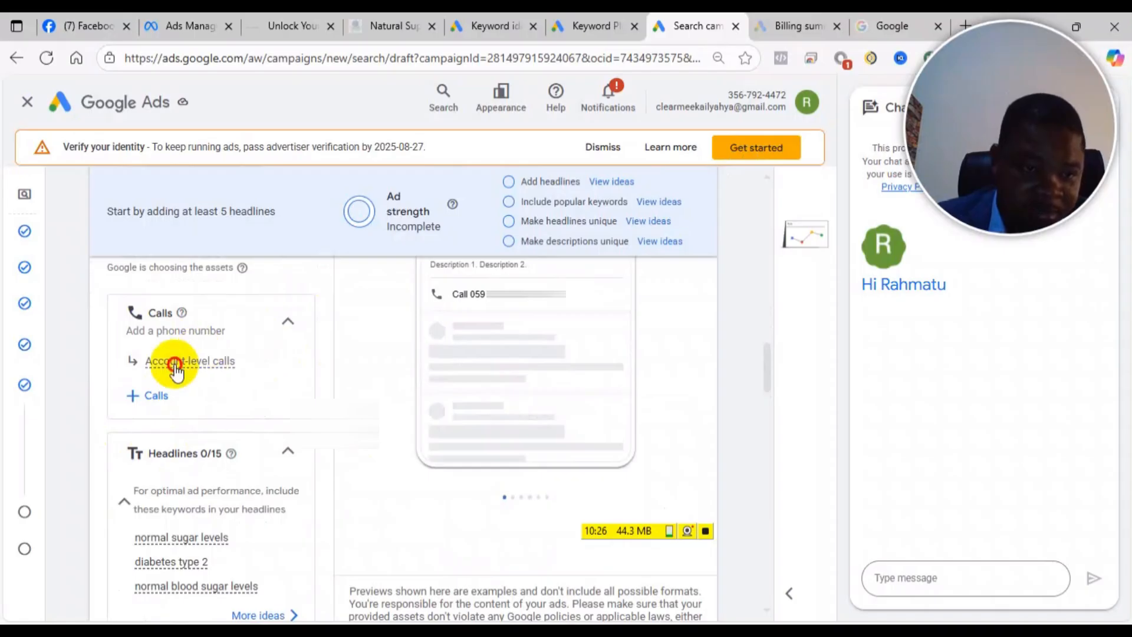
mouse_move(176, 371)
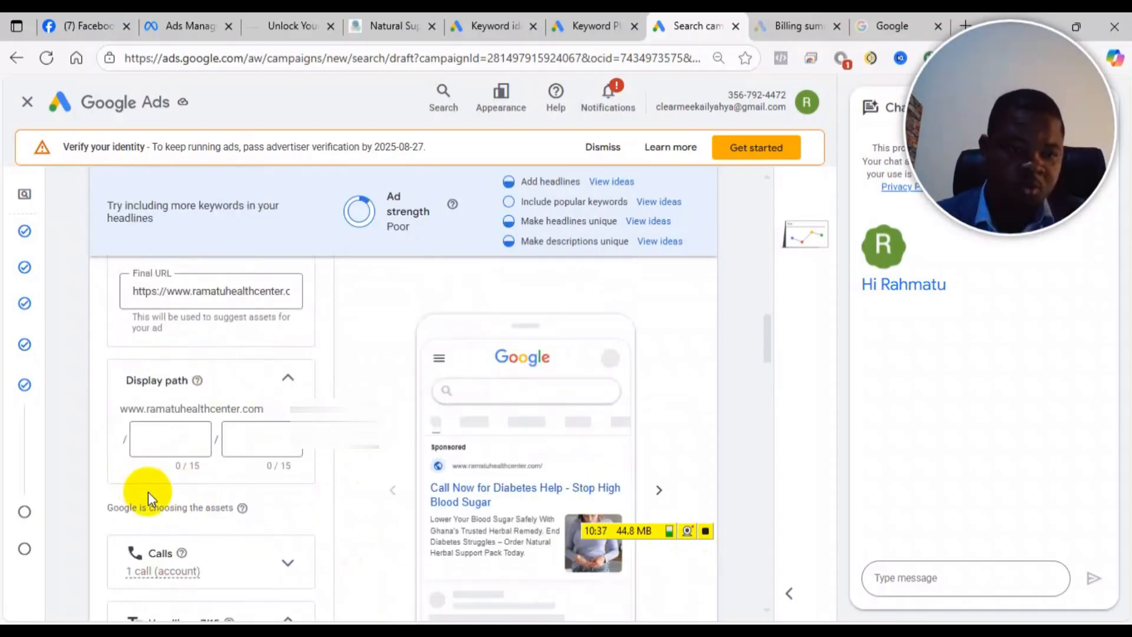
scroll(178, 555, down, 1)
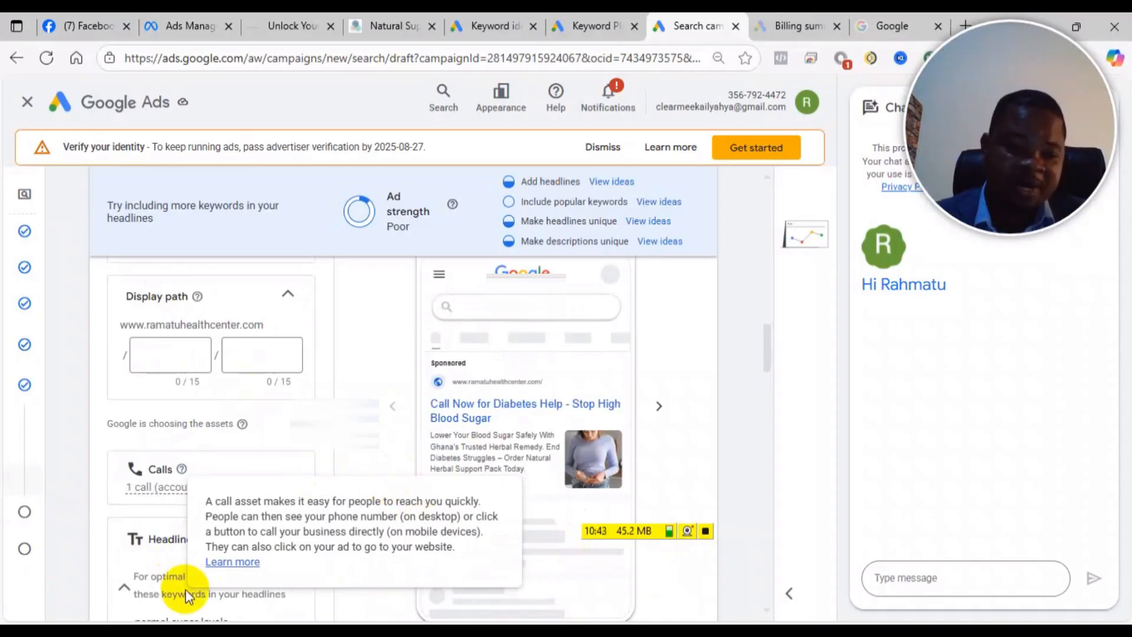
click(355, 449)
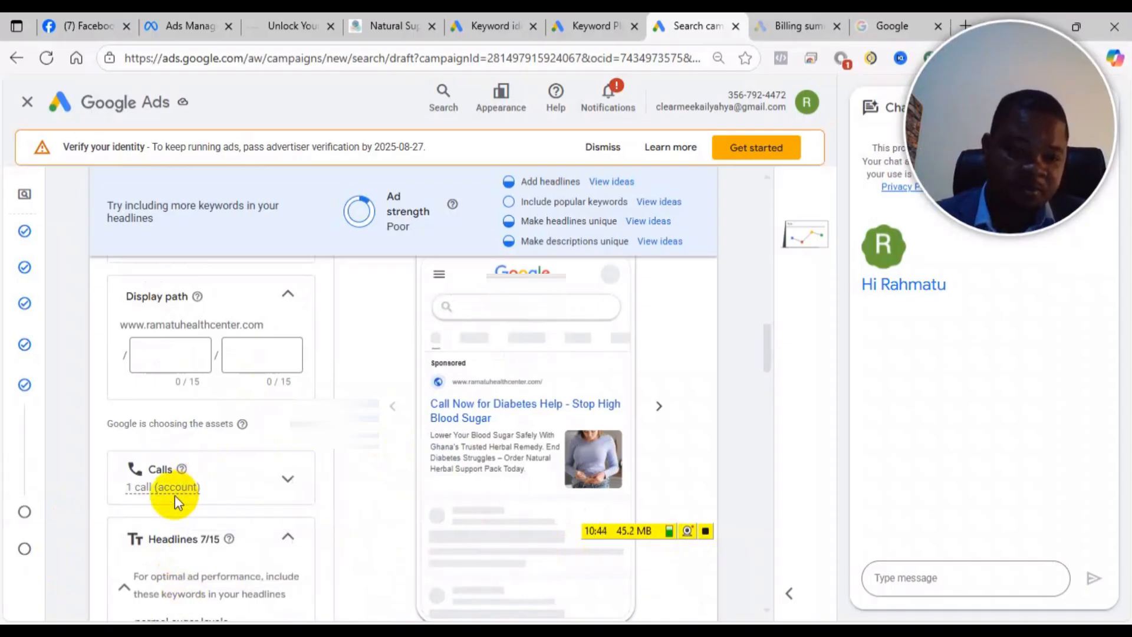
click(288, 479)
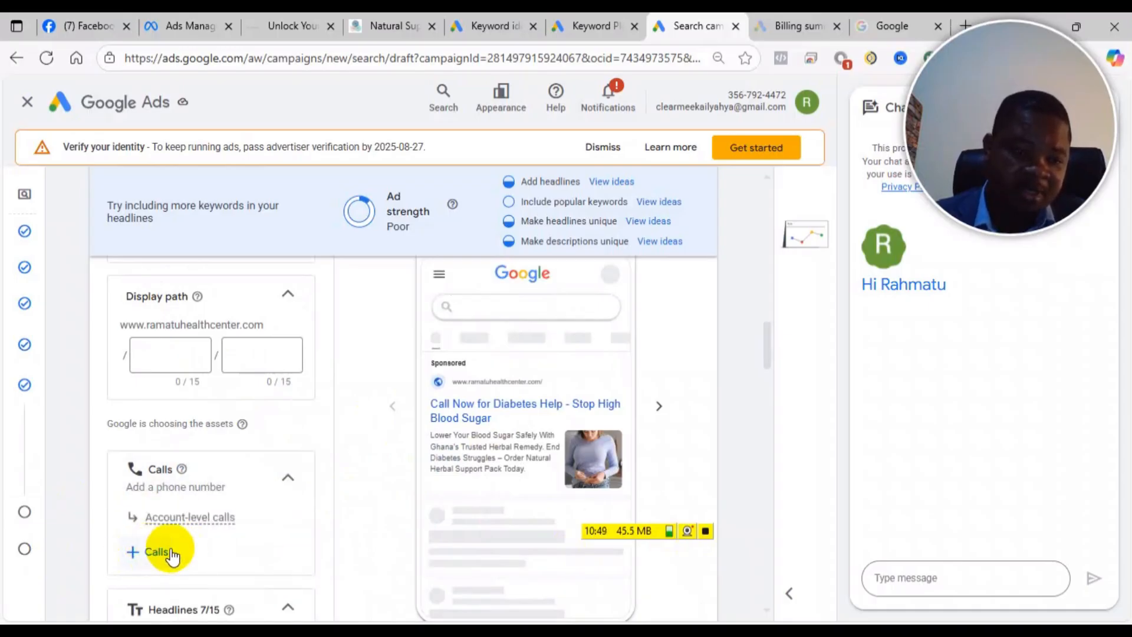
scroll(236, 529, down, 2)
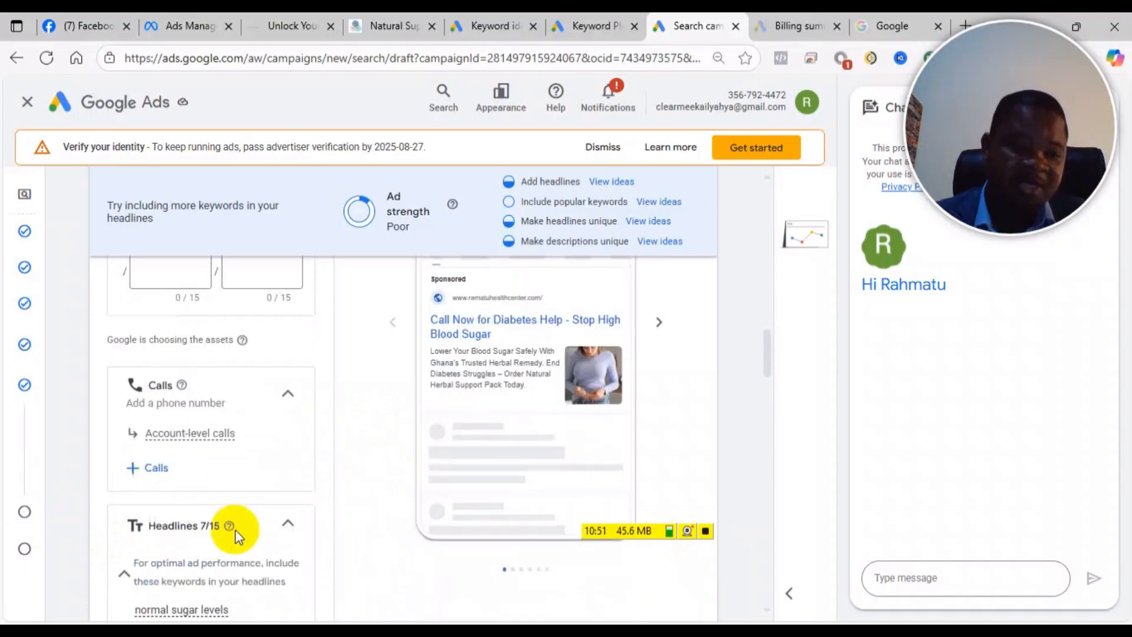
scroll(209, 424, down, 5)
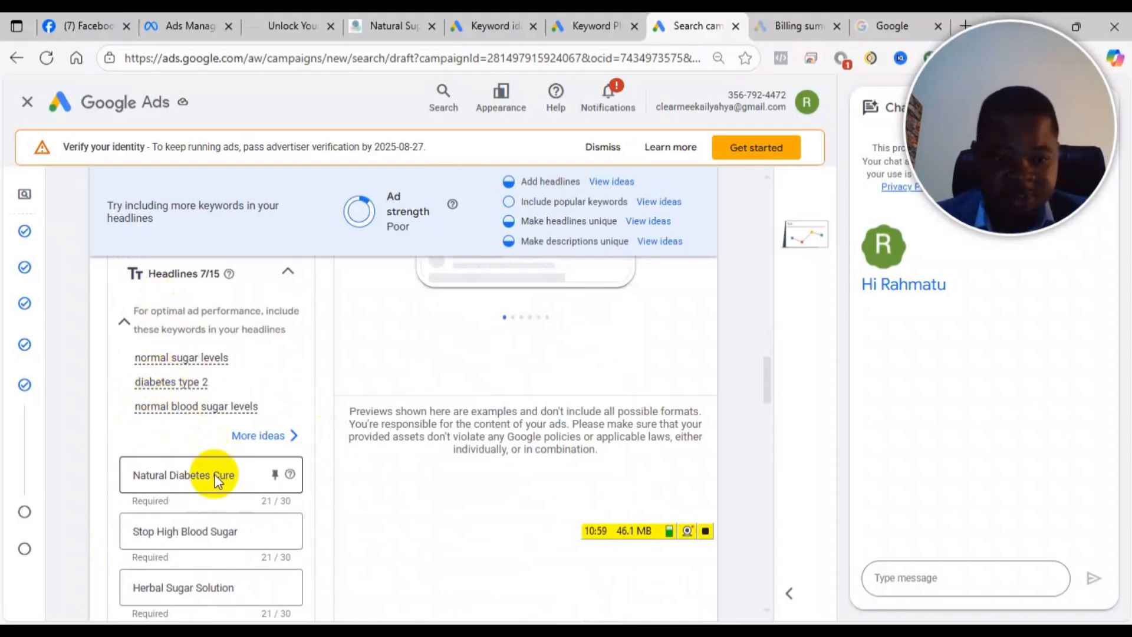
scroll(227, 469, down, 1)
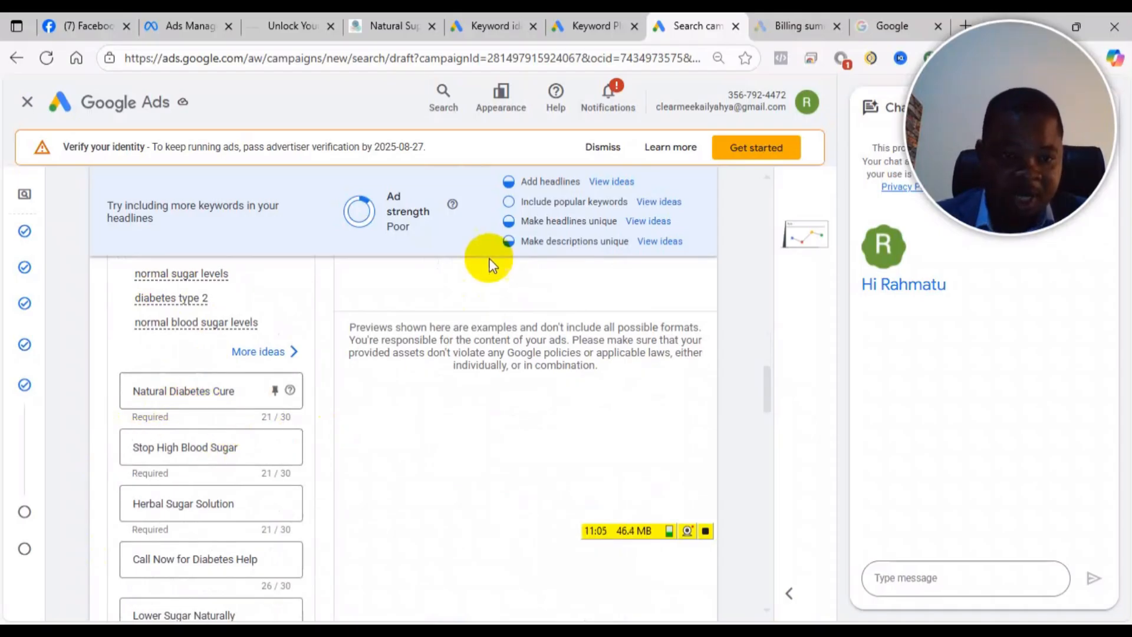
scroll(200, 403, up, 3)
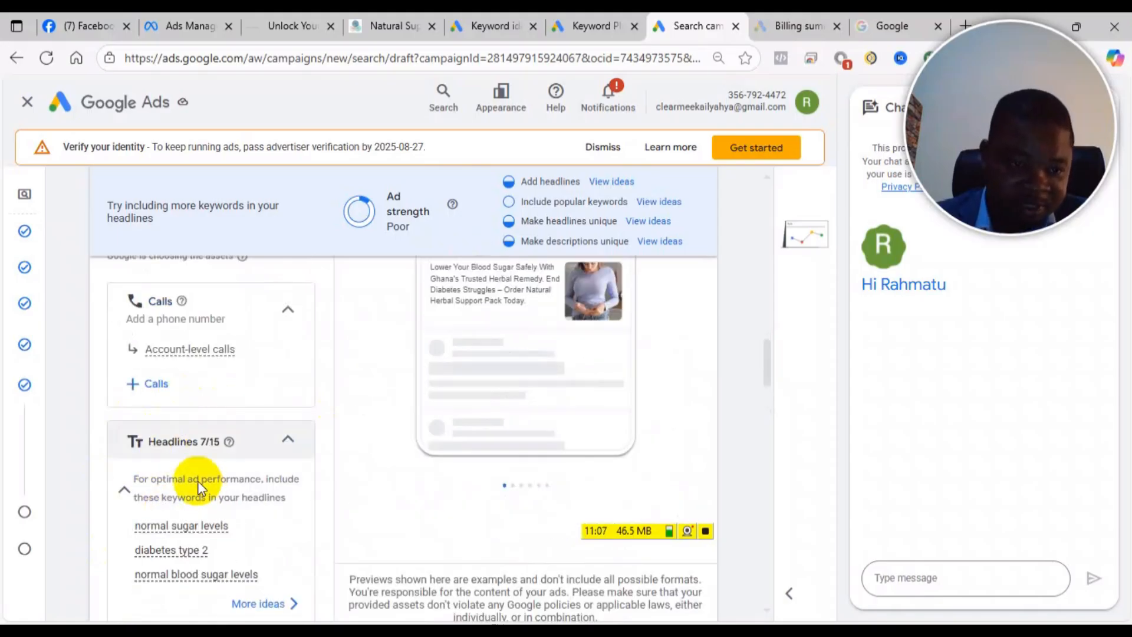
scroll(197, 480, down, 2)
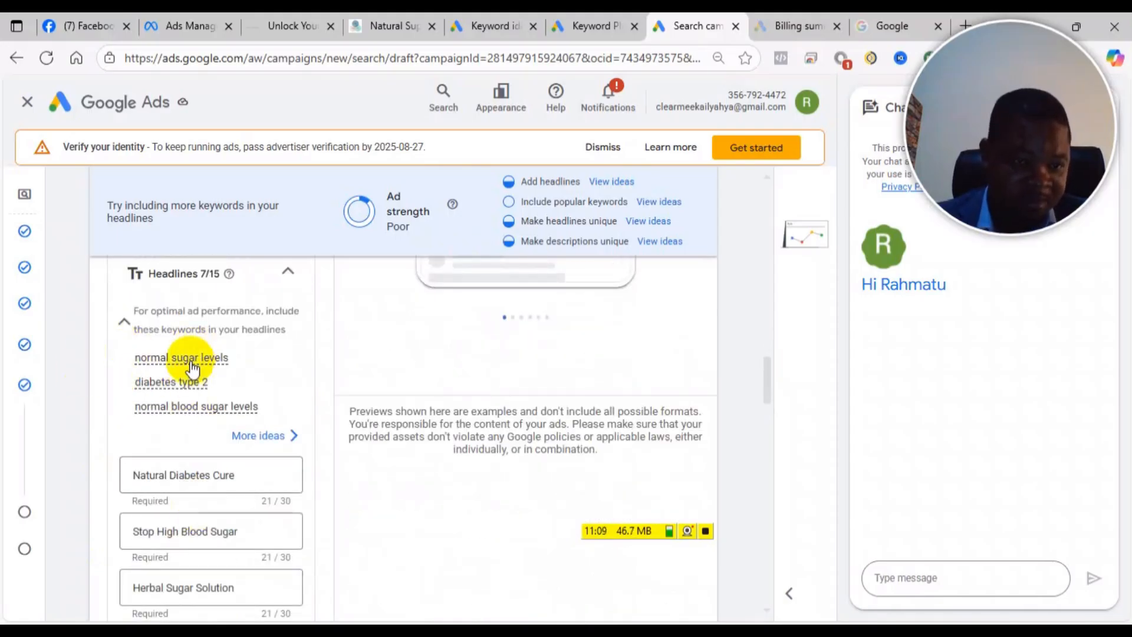
mouse_move(186, 361)
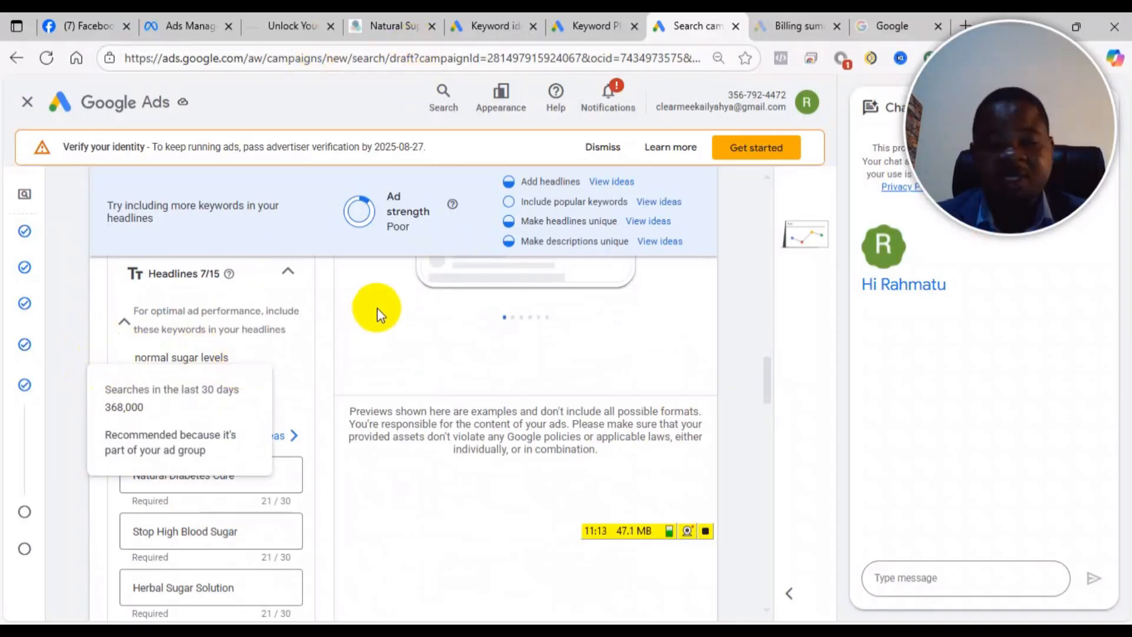
Step: In the Keyword Planner results for Ghana, select all keyword ideas on the current page and copy them
click(506, 20)
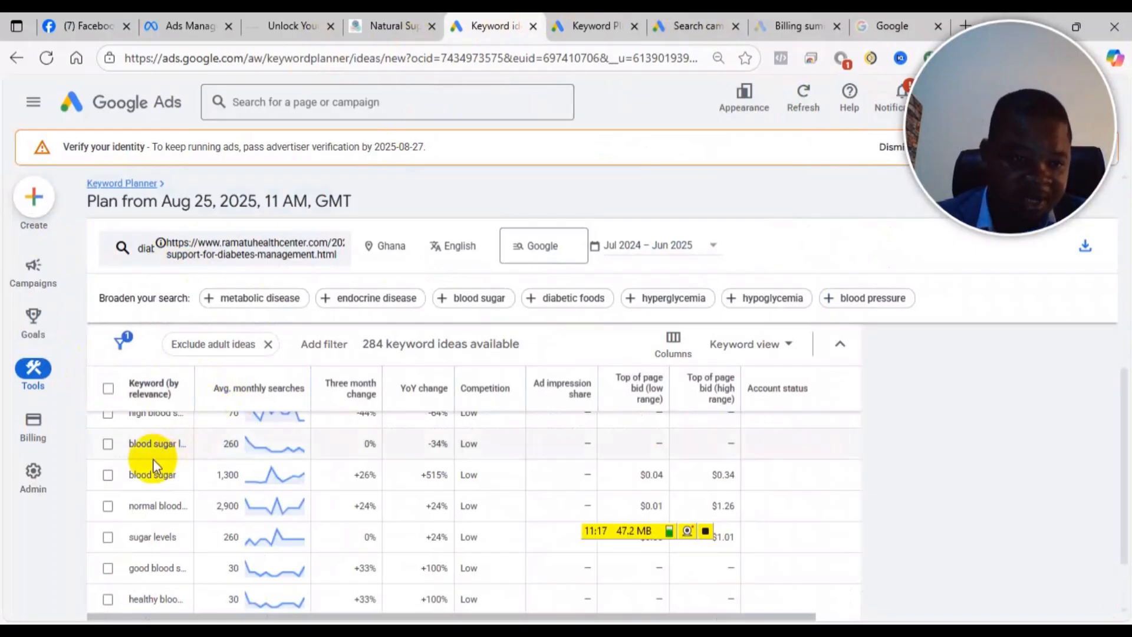
scroll(150, 484, up, 5)
scroll(143, 494, down, 3)
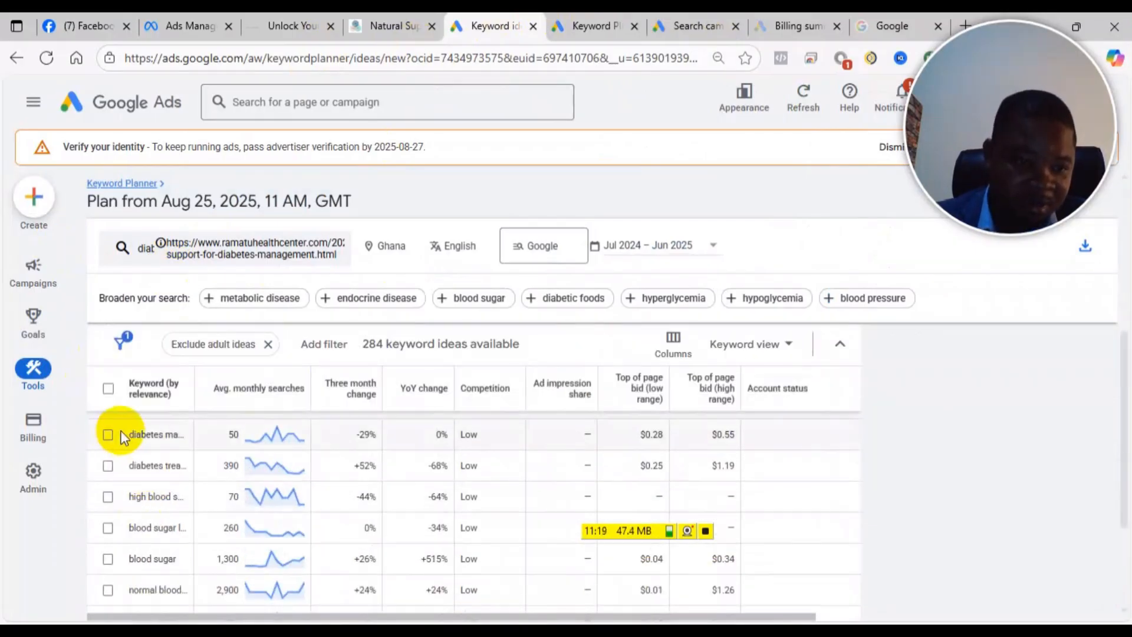
click(186, 440)
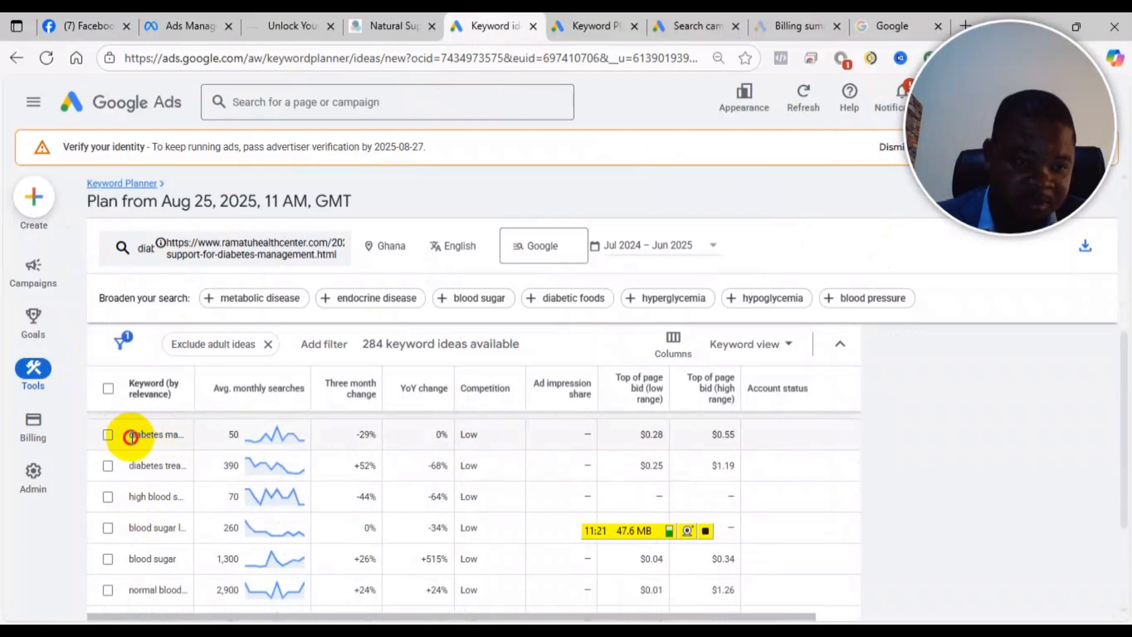
drag(131, 436, 193, 437)
click(960, 496)
click(108, 389)
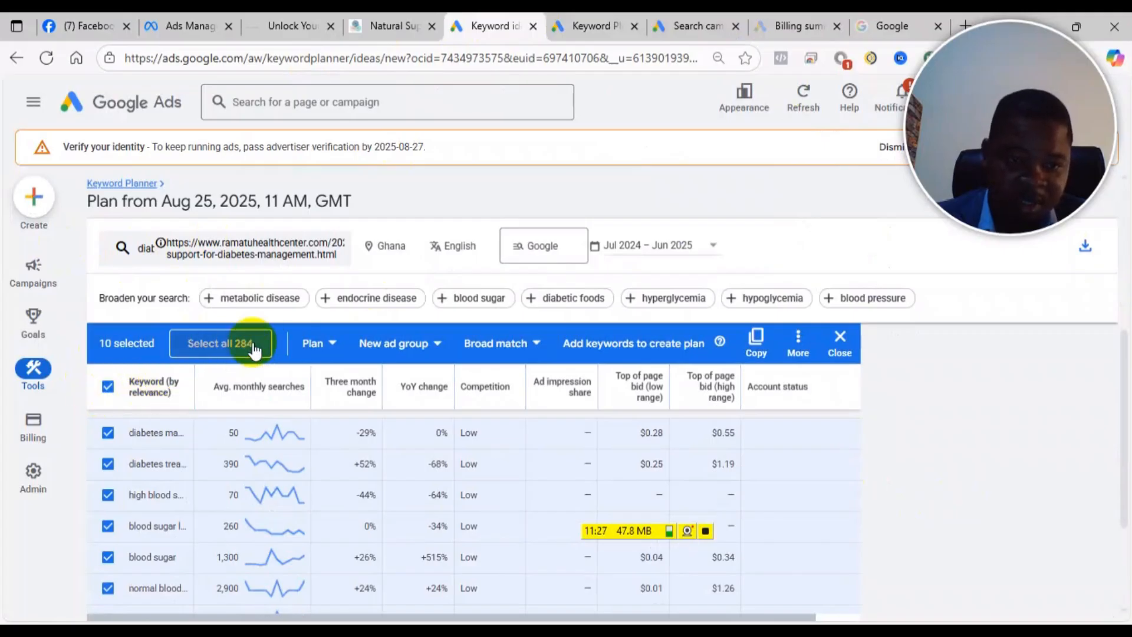
click(756, 341)
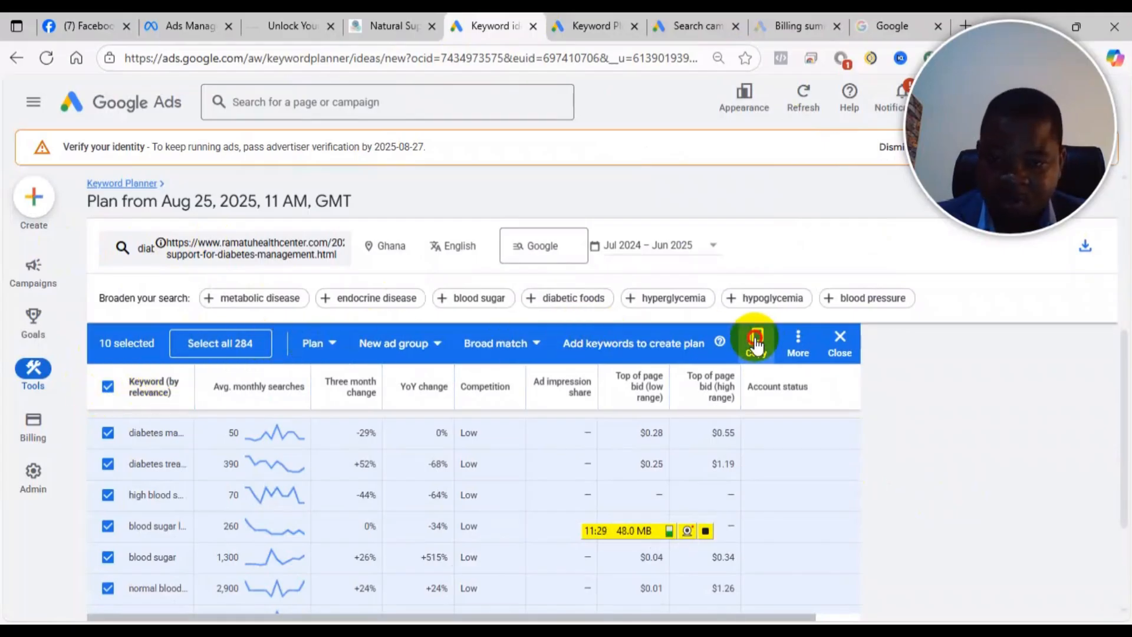
Step: Switch to Telegram's Saved Messages, paste the keywords copied from Keyword Planner and send them as a message
click(593, 629)
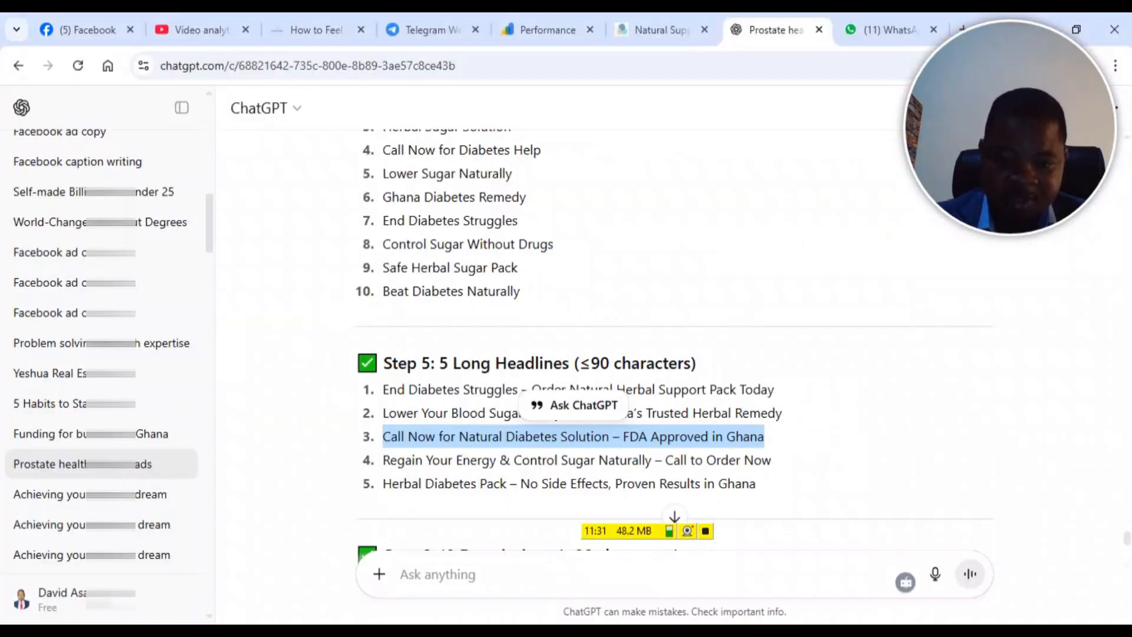
click(416, 23)
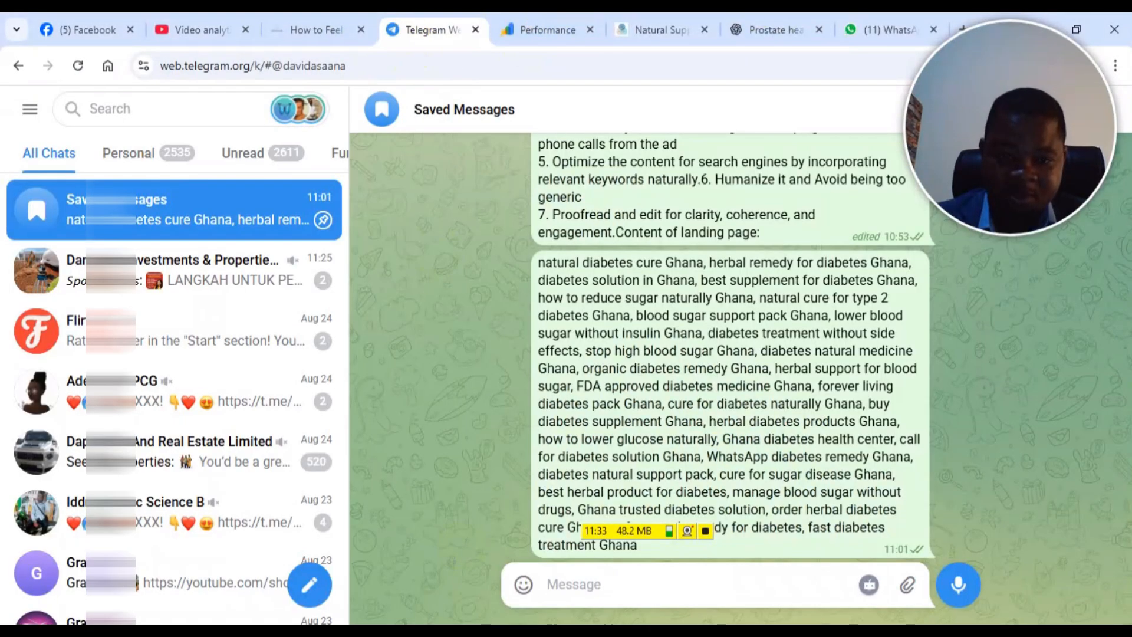
right_click(590, 582)
click(645, 391)
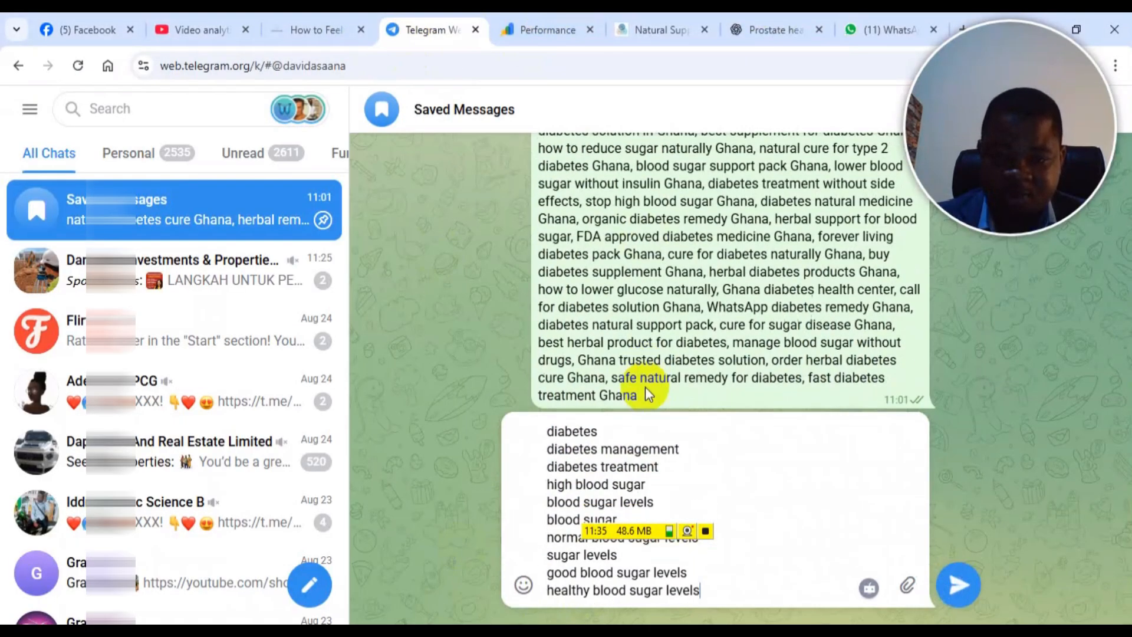
click(958, 585)
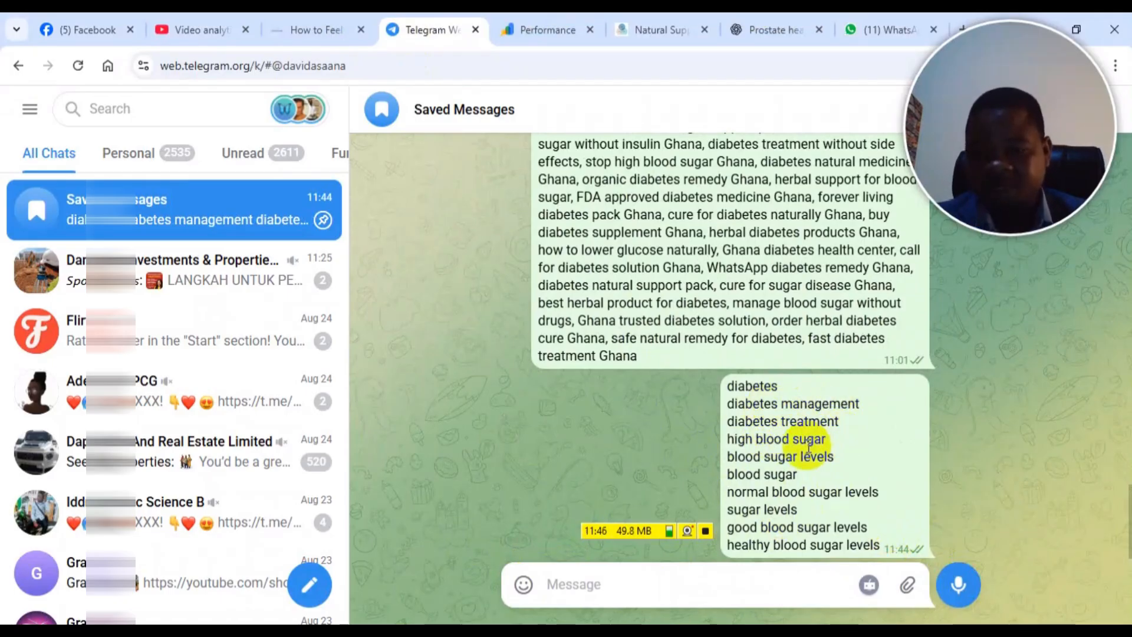
Step: Switch back to Google Ads and return to the Keywords section of the Search campaign draft
click(742, 630)
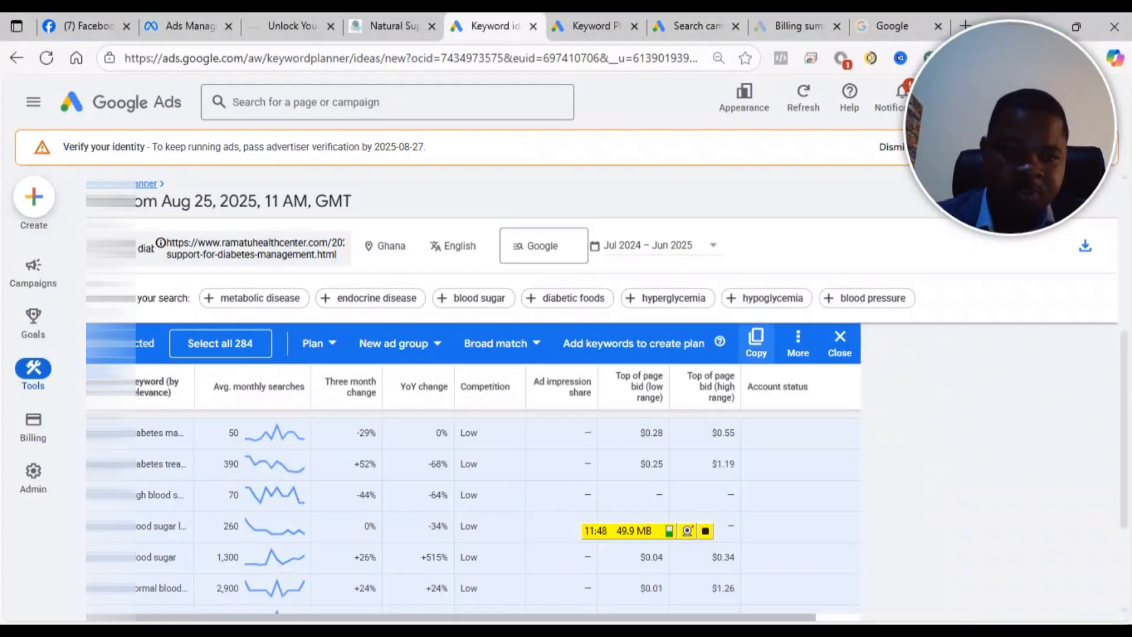
click(615, 15)
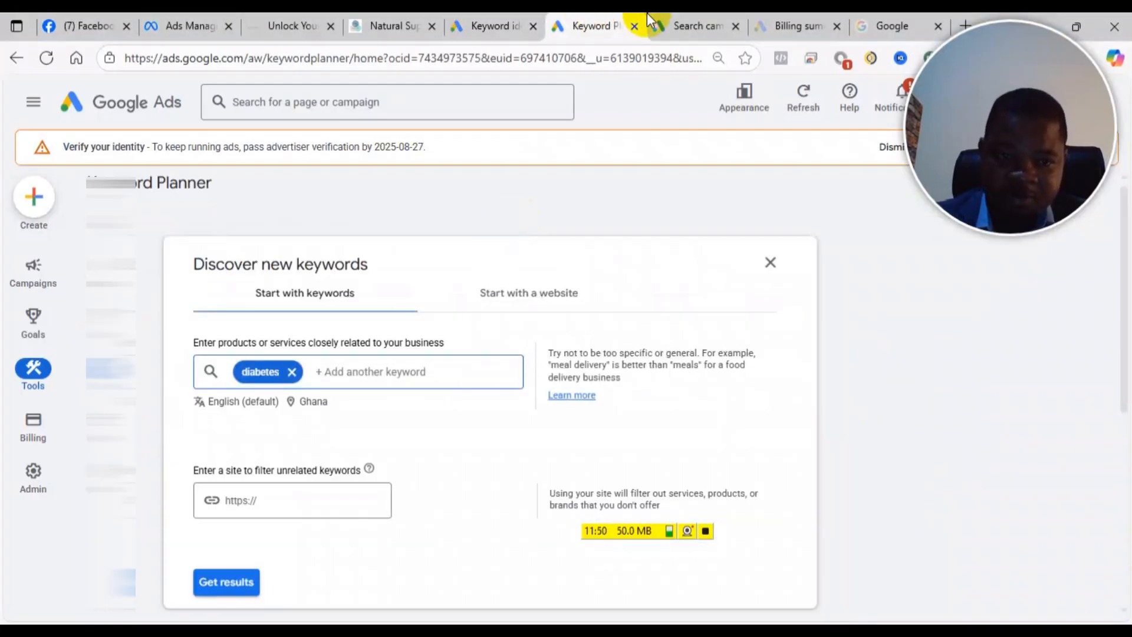
click(670, 14)
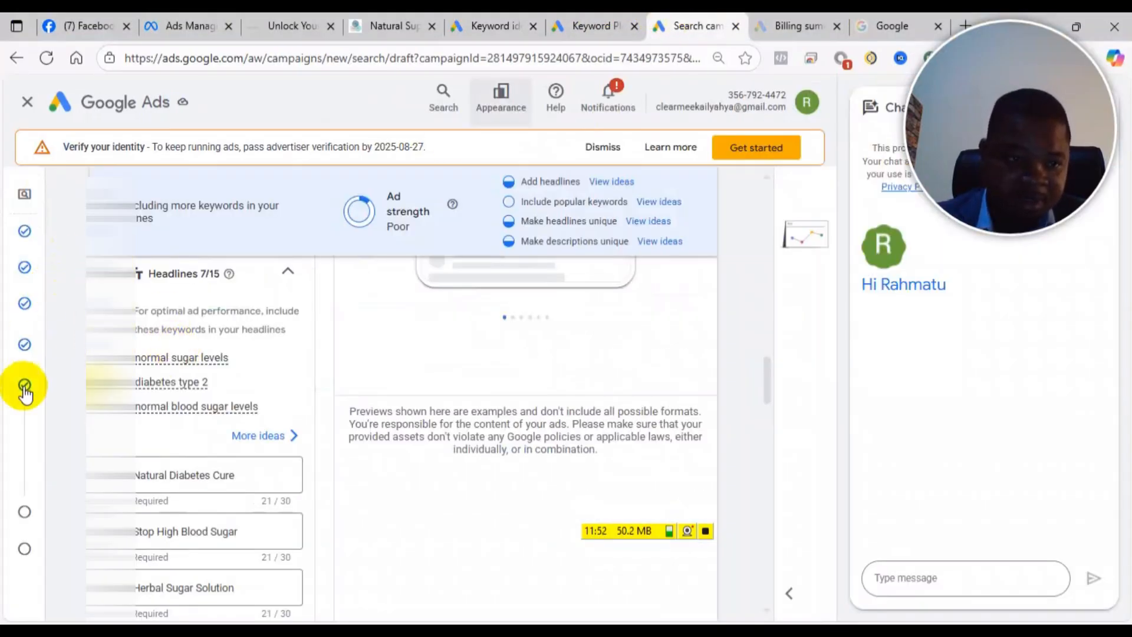
scroll(48, 395, up, 1)
scroll(47, 395, up, 3)
mouse_move(23, 390)
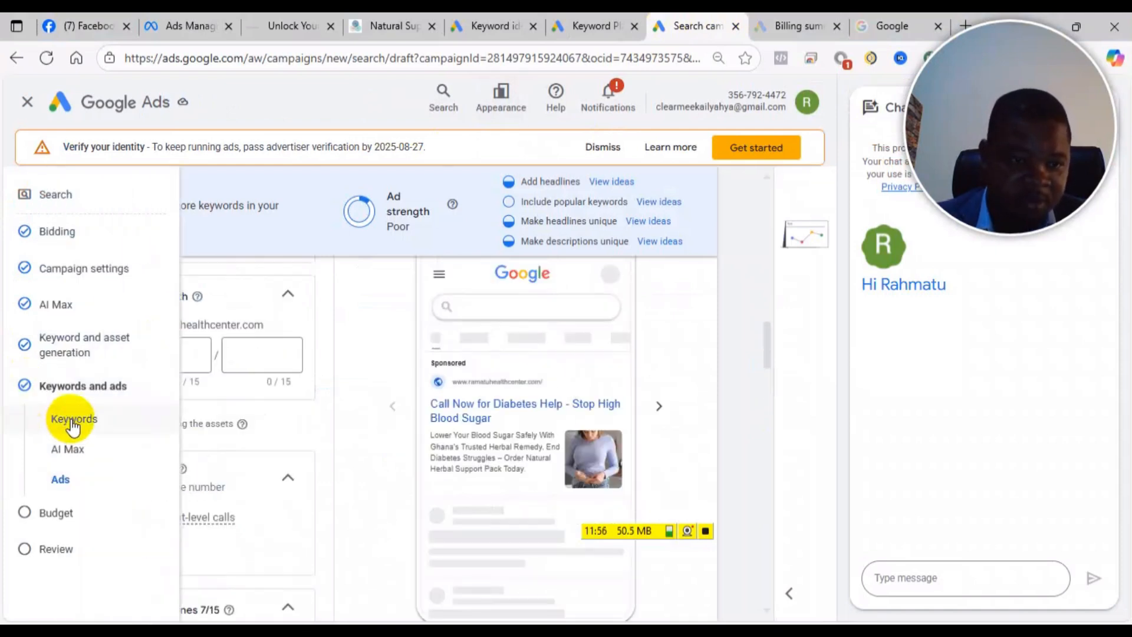
click(73, 420)
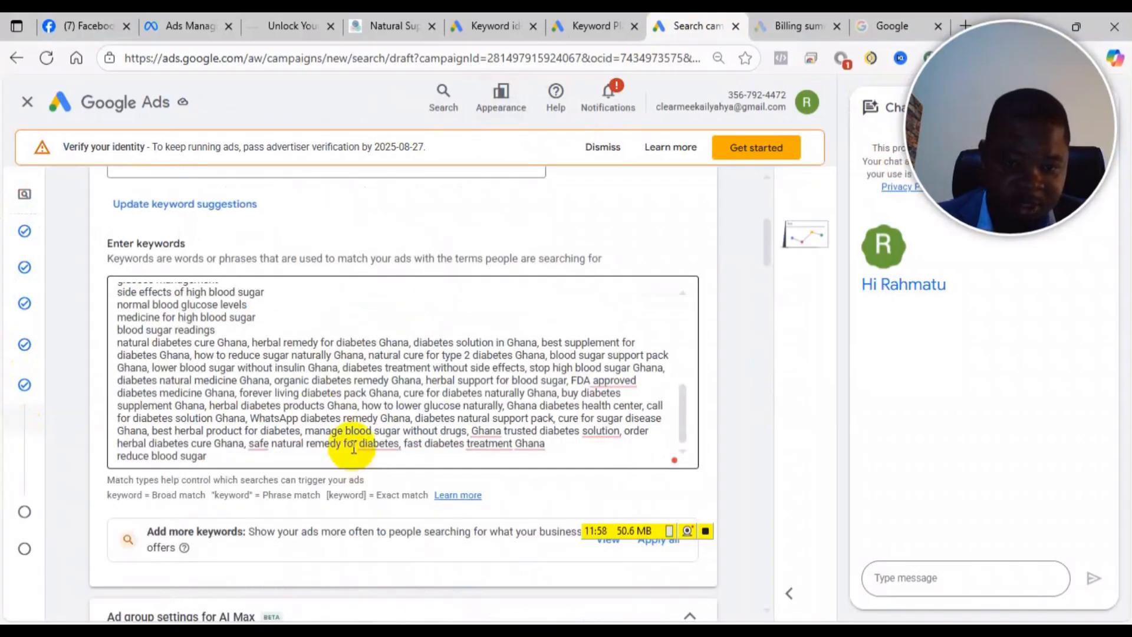
Step: Append the copied Keyword Planner keywords on a new line below "reduce blood sugar" in the keyword list, and review the list
click(217, 458)
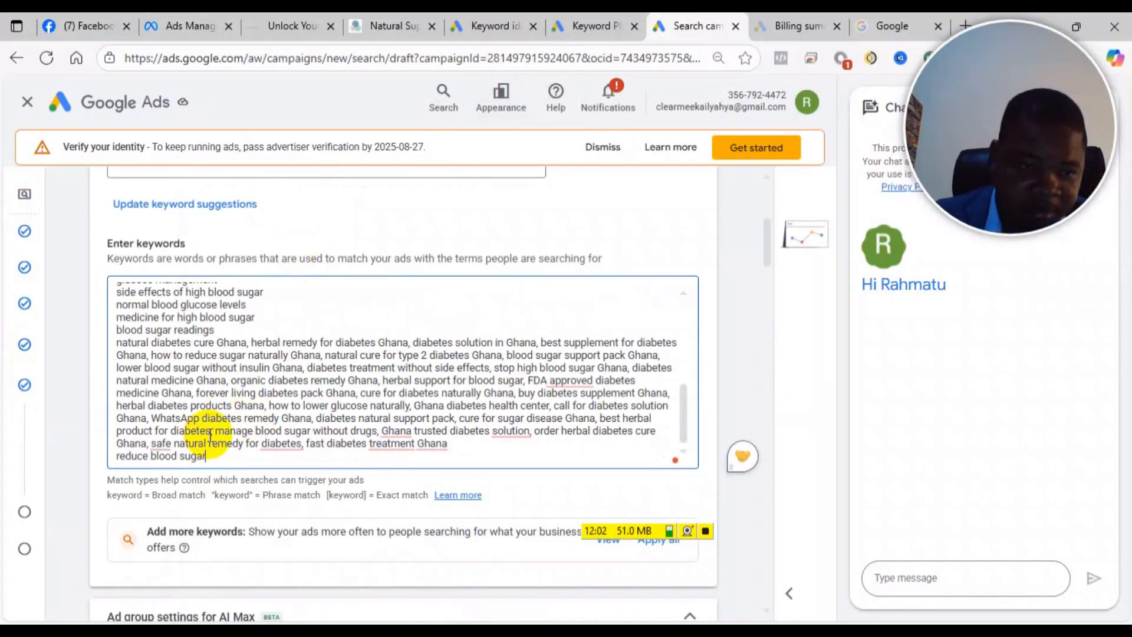
key(Return)
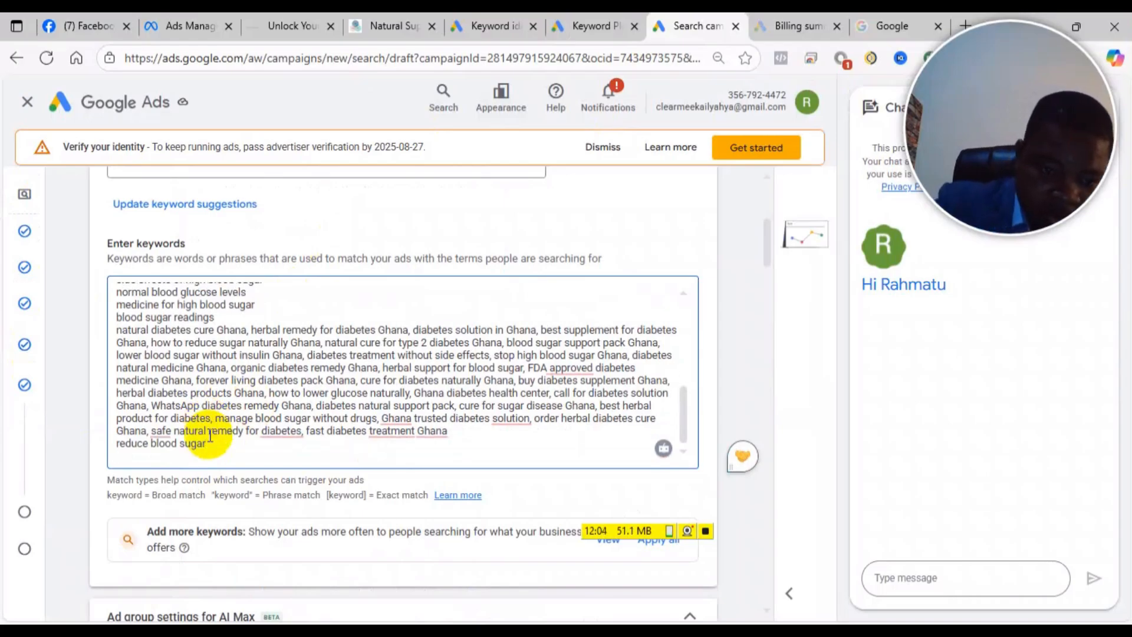
key(ctrl+v)
key(ctrl+v)
scroll(273, 374, up, 3)
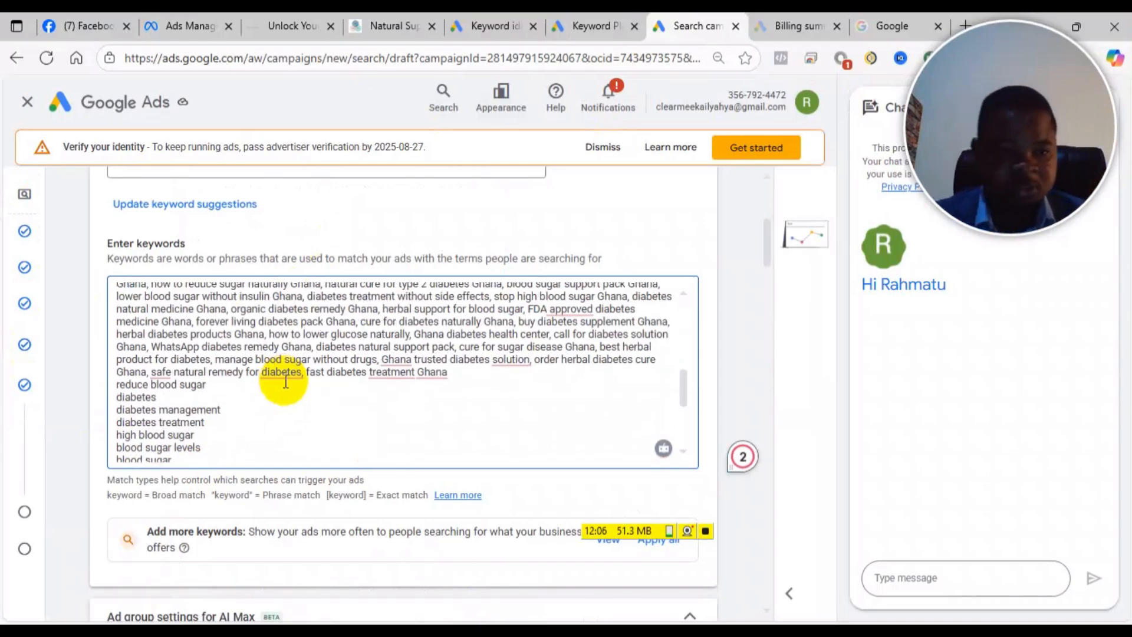
scroll(309, 407, down, 3)
scroll(336, 384, up, 7)
scroll(336, 383, up, 5)
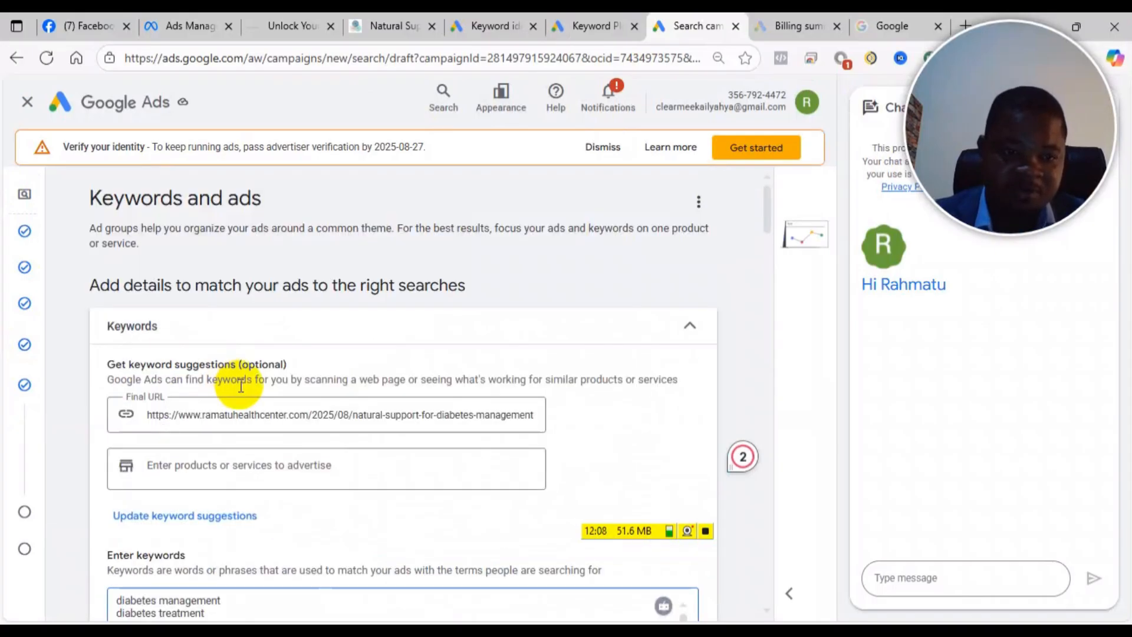
scroll(235, 384, down, 8)
scroll(310, 422, down, 2)
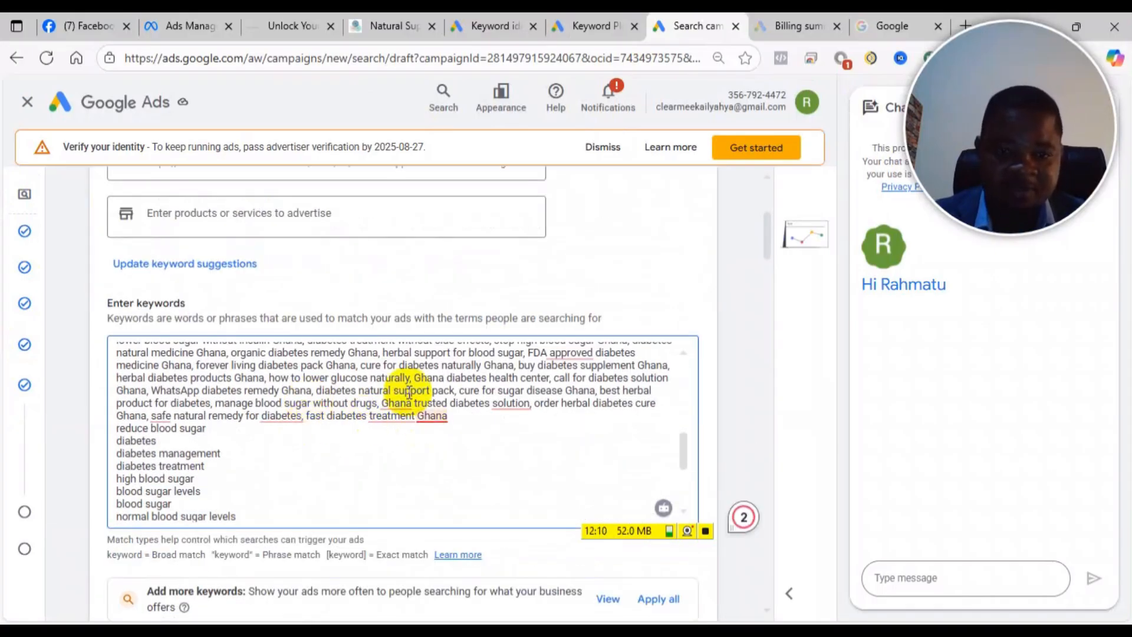
scroll(259, 451, down, 10)
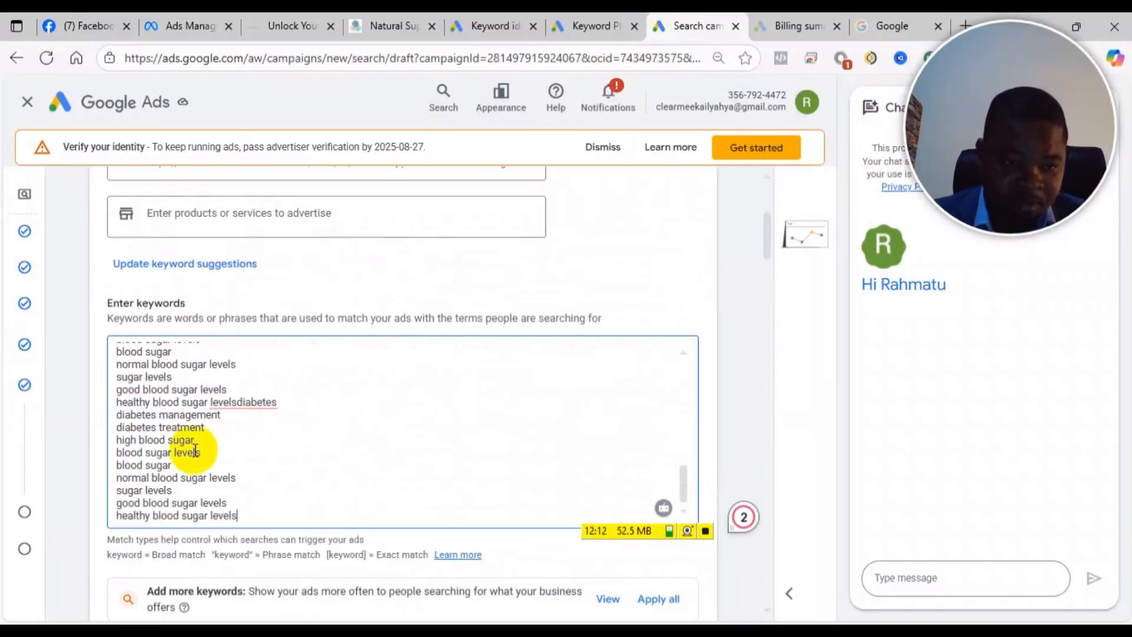
scroll(379, 380, down, 1)
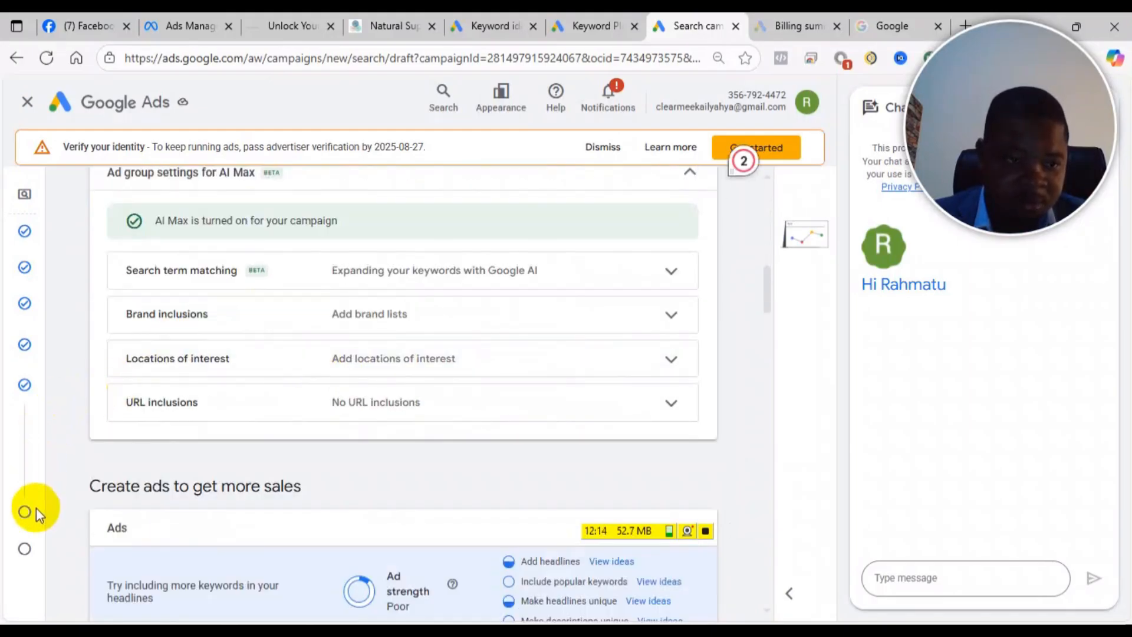
Step: Return to the Ads section and examine the Calls asset, the headlines with their suggested keywords, and the descriptions
mouse_move(26, 514)
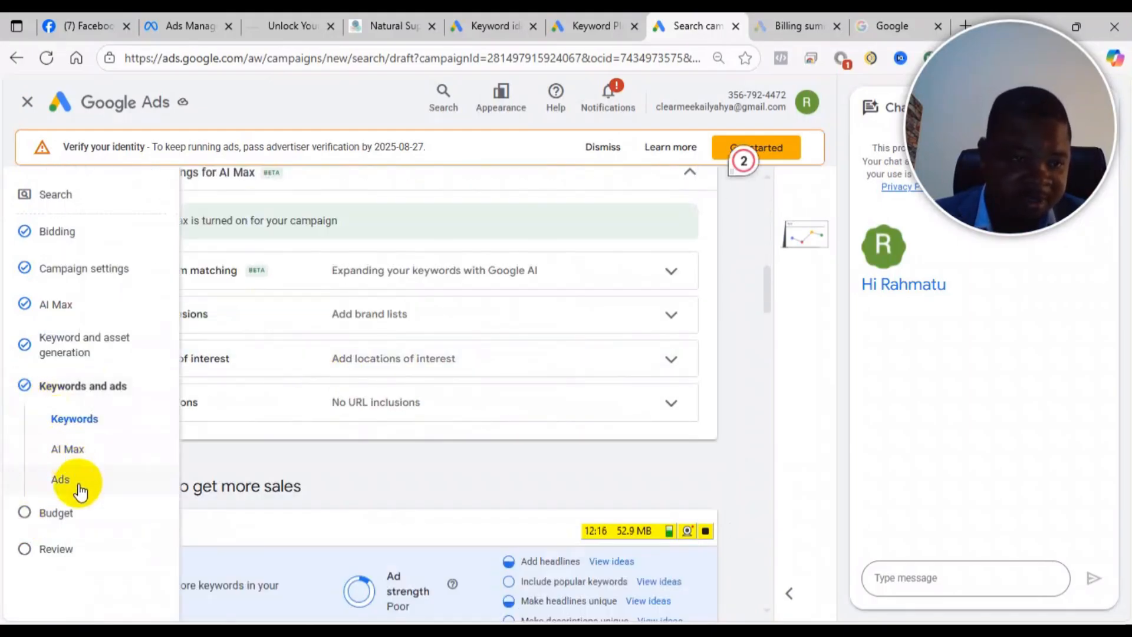
click(82, 488)
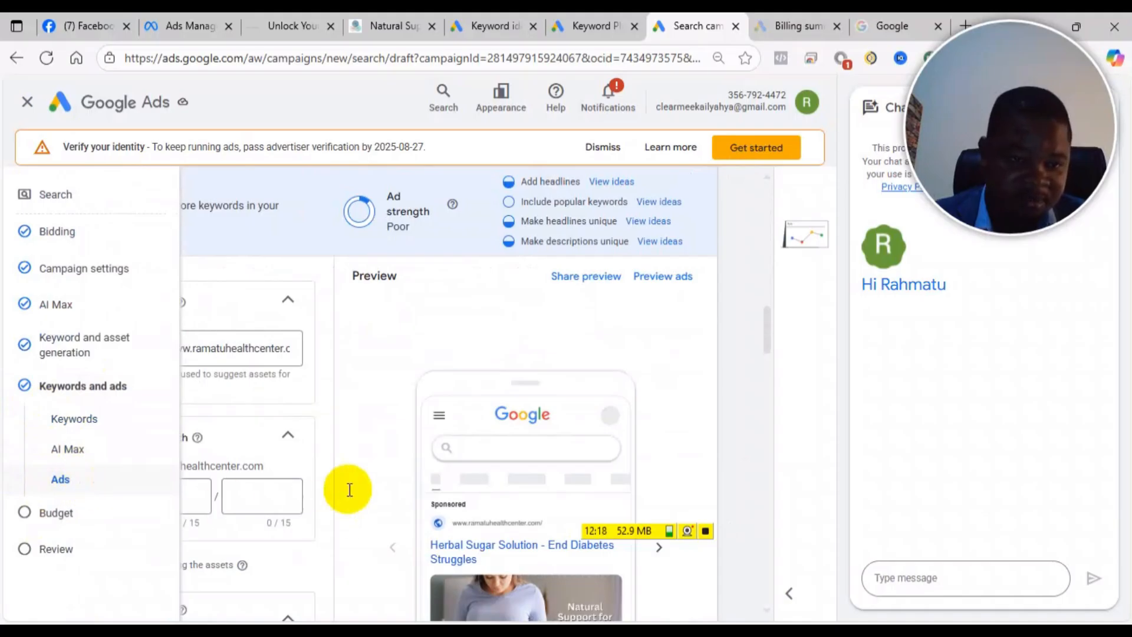
scroll(354, 471, down, 4)
scroll(305, 461, down, 5)
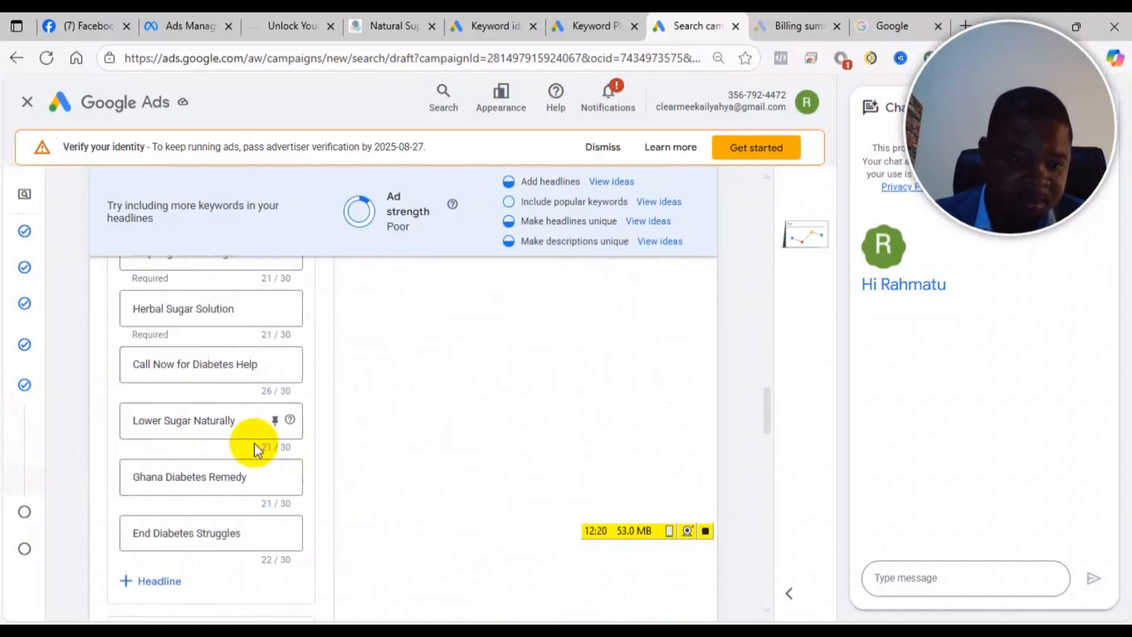
scroll(184, 364, up, 5)
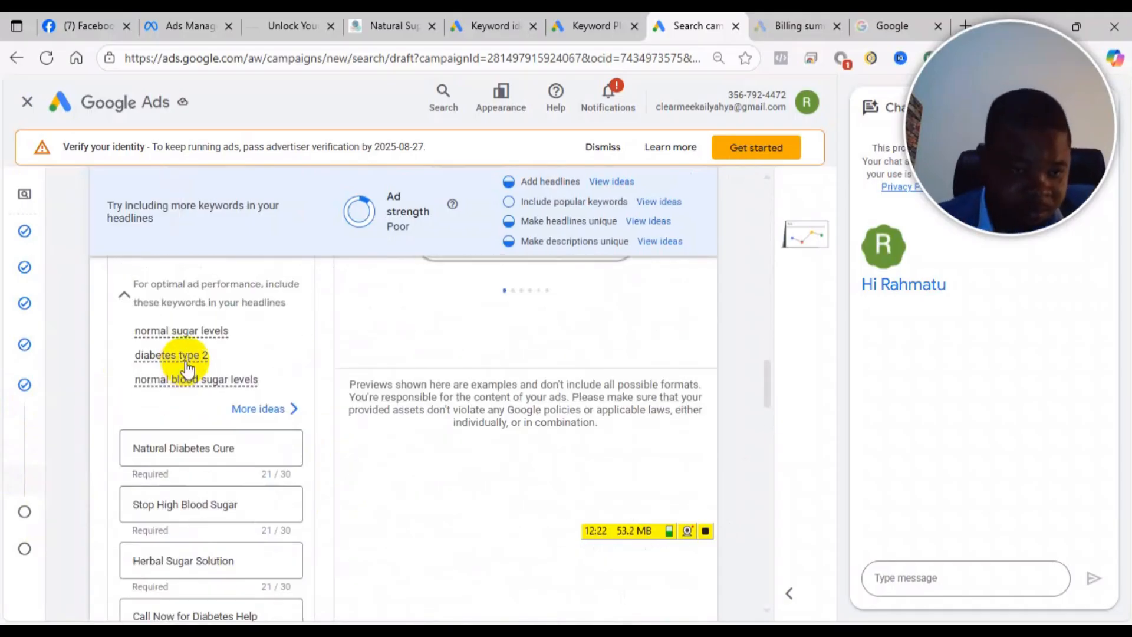
scroll(144, 440, up, 5)
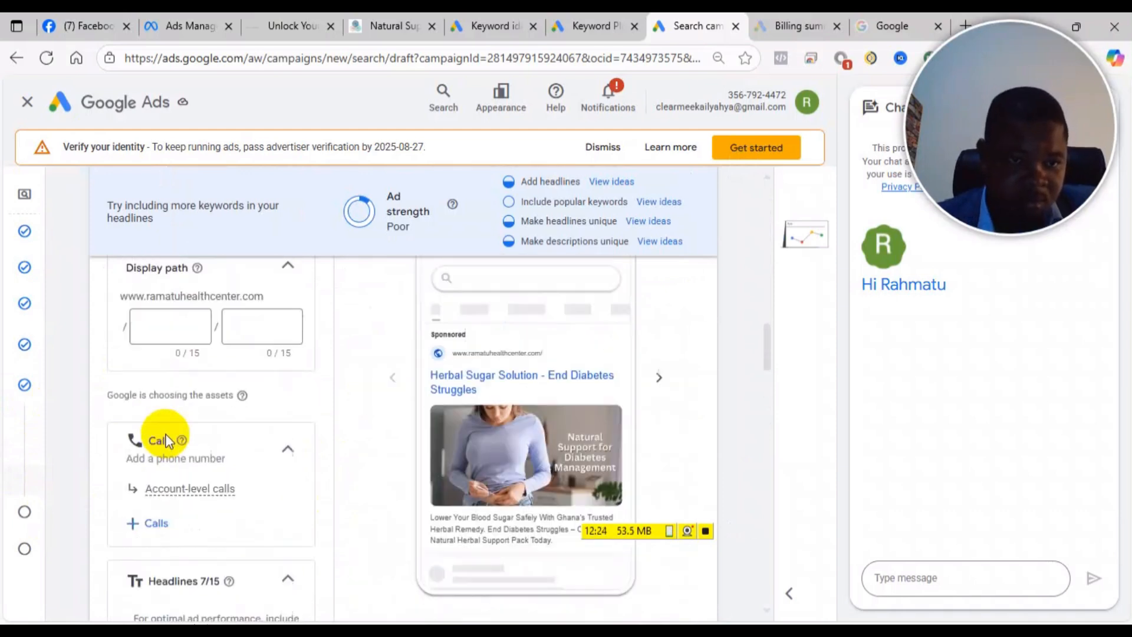
scroll(172, 436, down, 7)
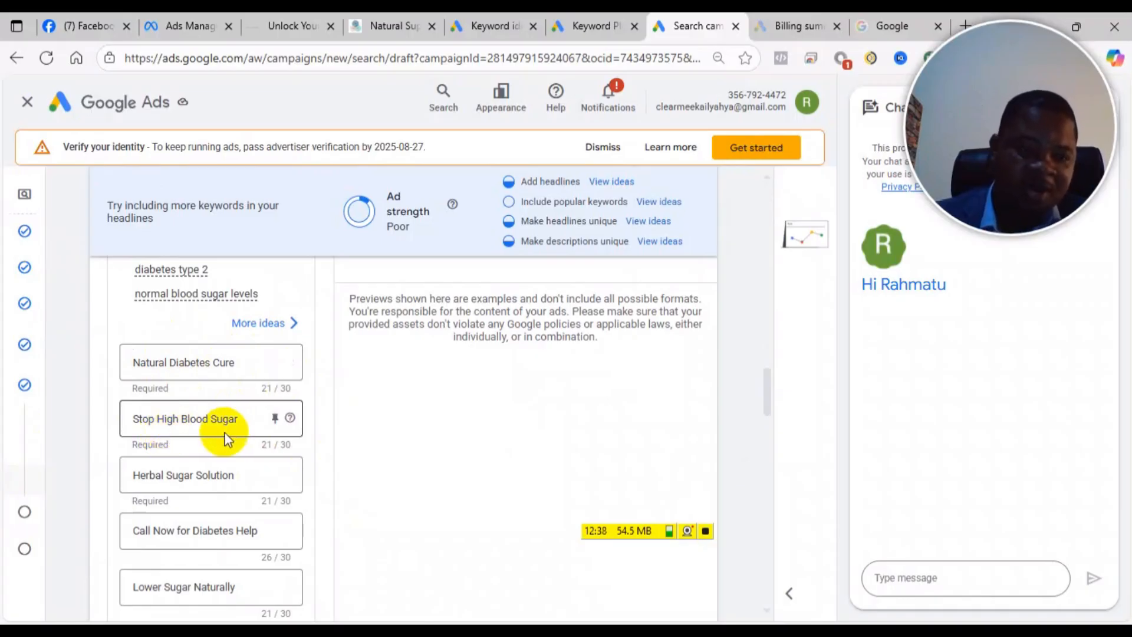
scroll(235, 489, down, 5)
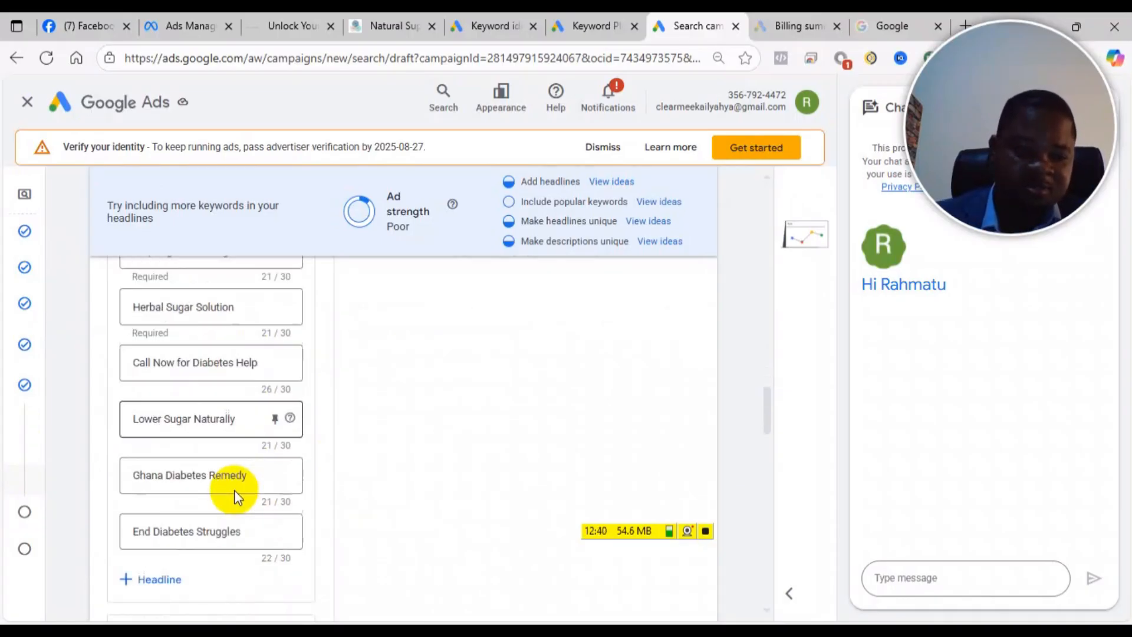
scroll(230, 475, down, 4)
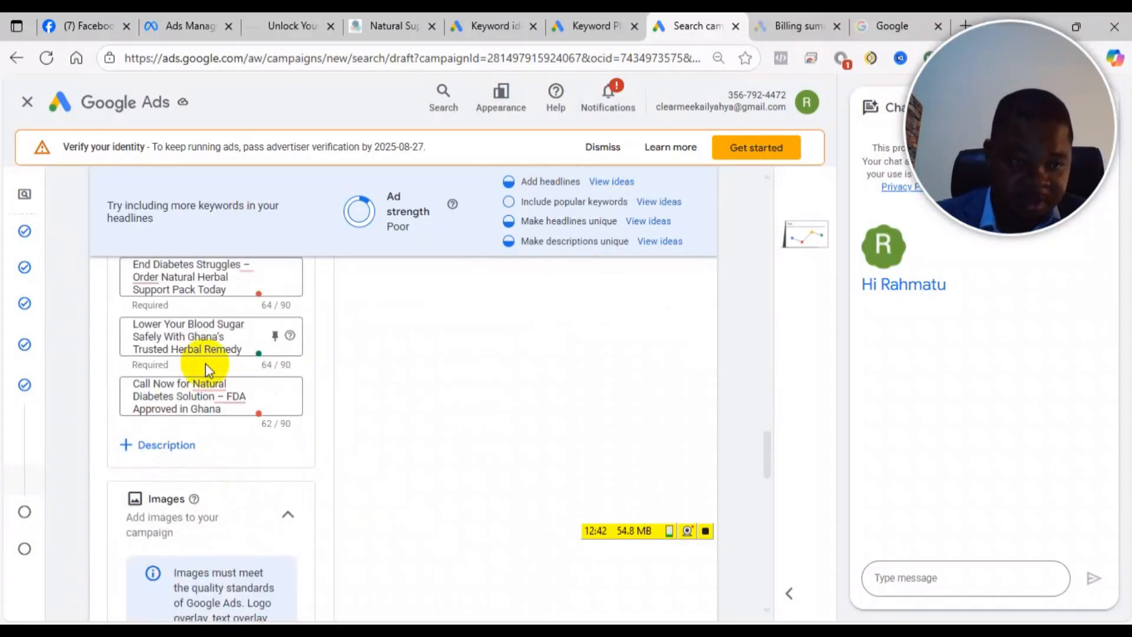
scroll(206, 363, up, 5)
scroll(151, 447, down, 4)
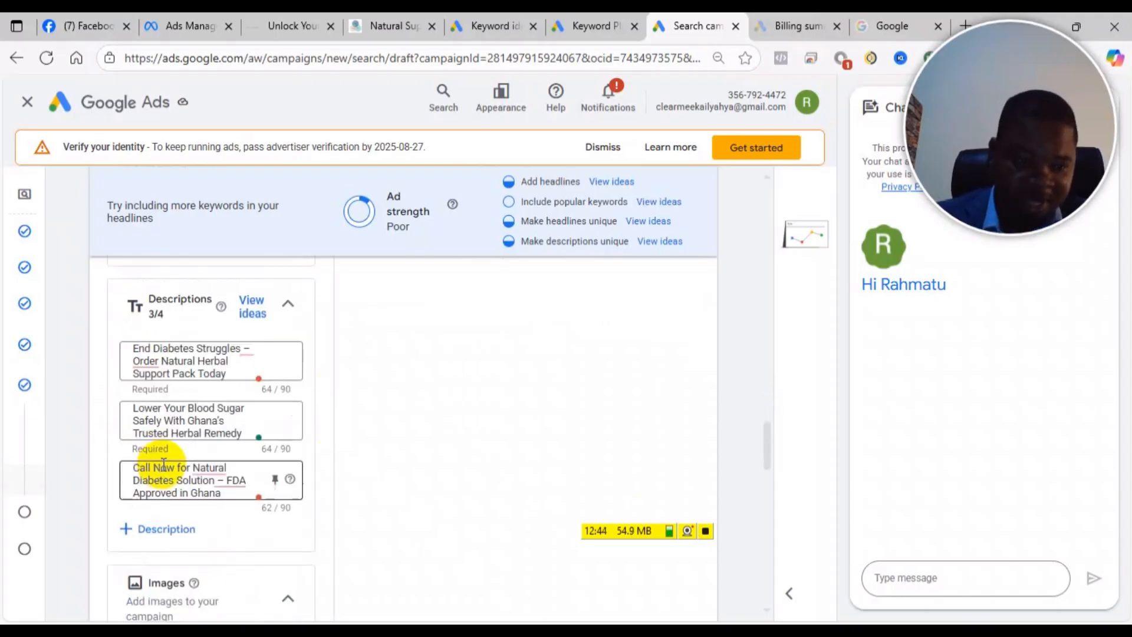
scroll(179, 343, up, 3)
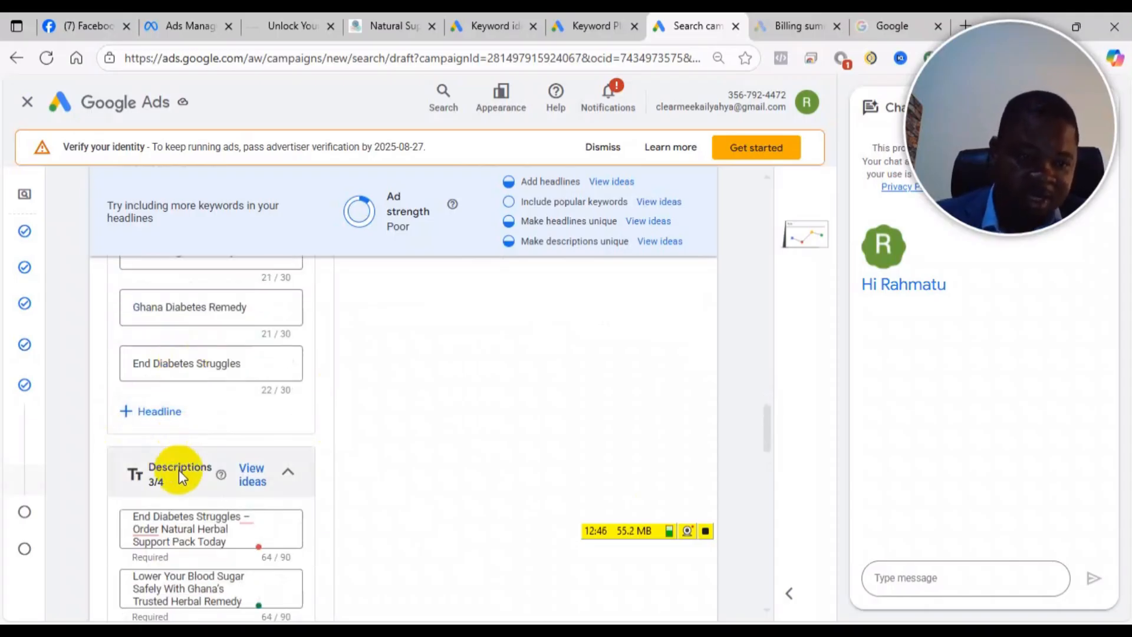
scroll(181, 472, down, 1)
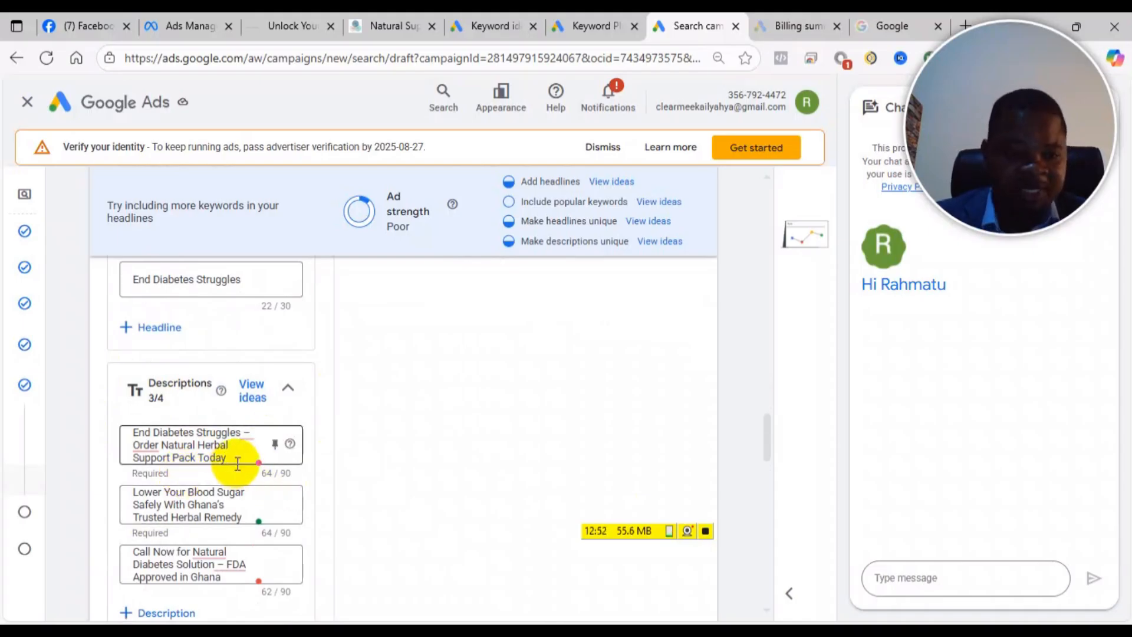
Step: Add a fourth ad description reading "Regain Your Energy & Control Sugar Naturally – Call to Order Now"
scroll(238, 469, down, 3)
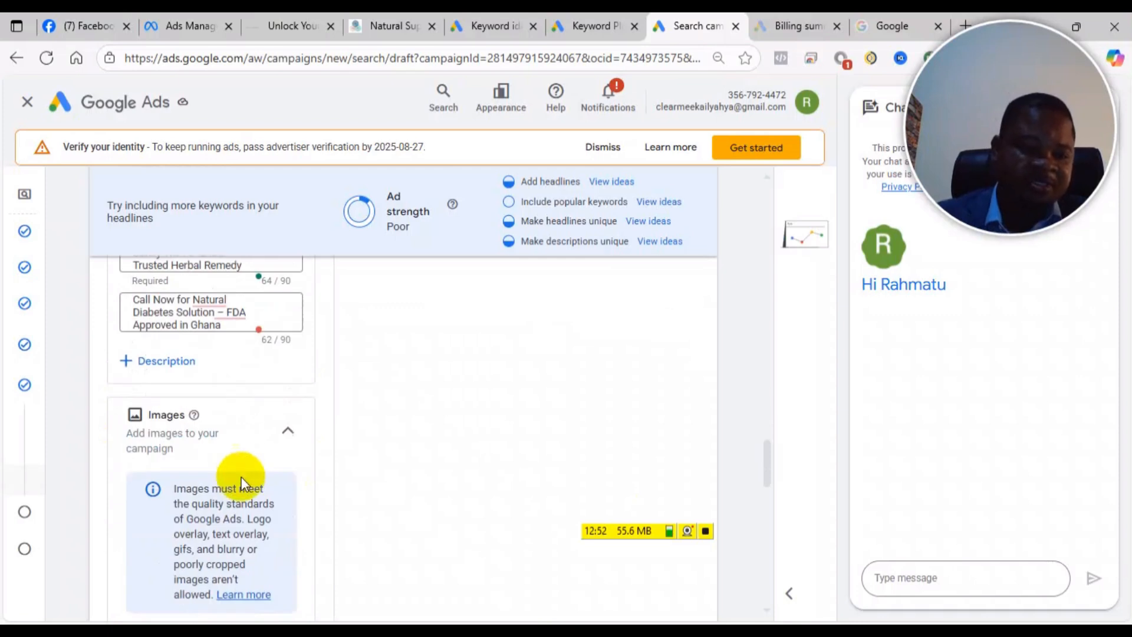
click(170, 365)
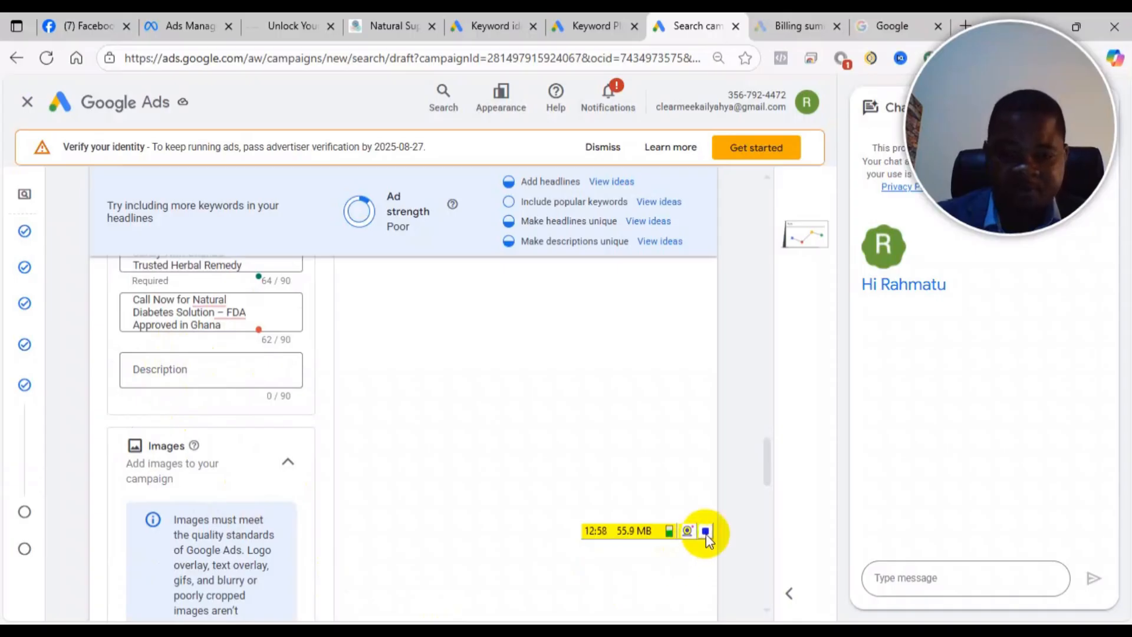
text(Regain Your Energy & Control Sugar Naturally – Call to Order Now)
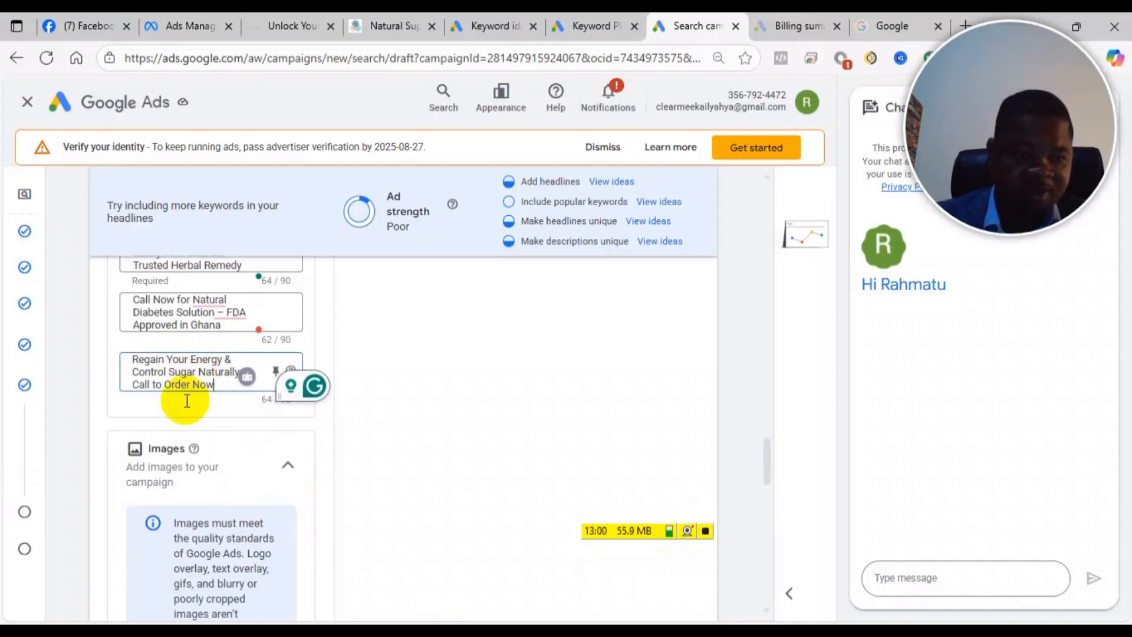
scroll(245, 429, up, 2)
scroll(250, 429, down, 4)
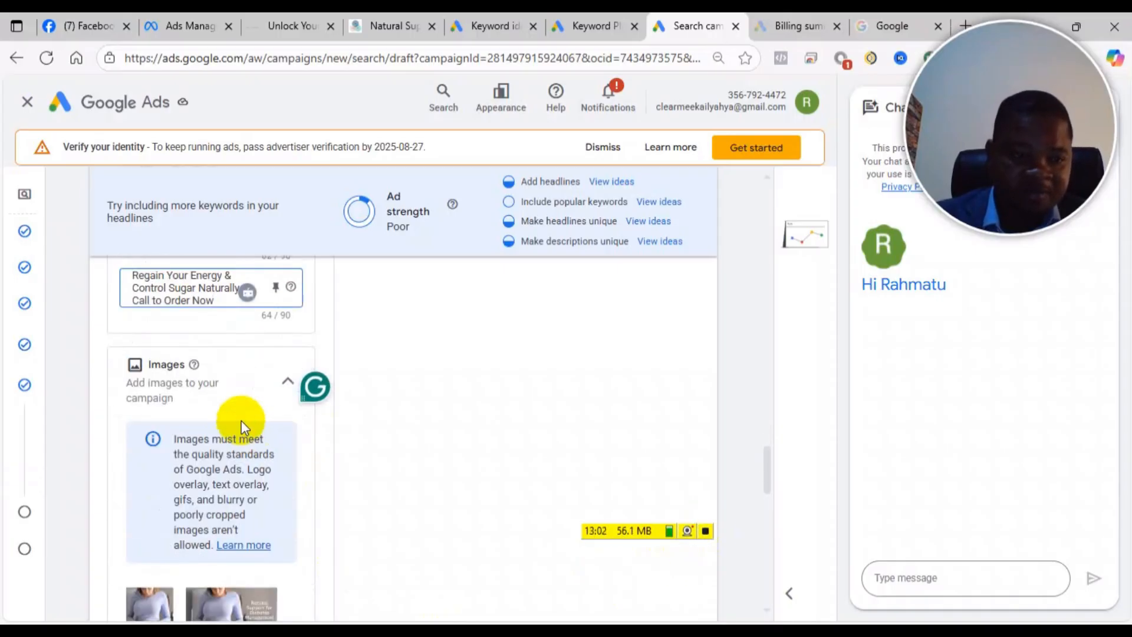
scroll(226, 404, down, 2)
scroll(178, 380, up, 4)
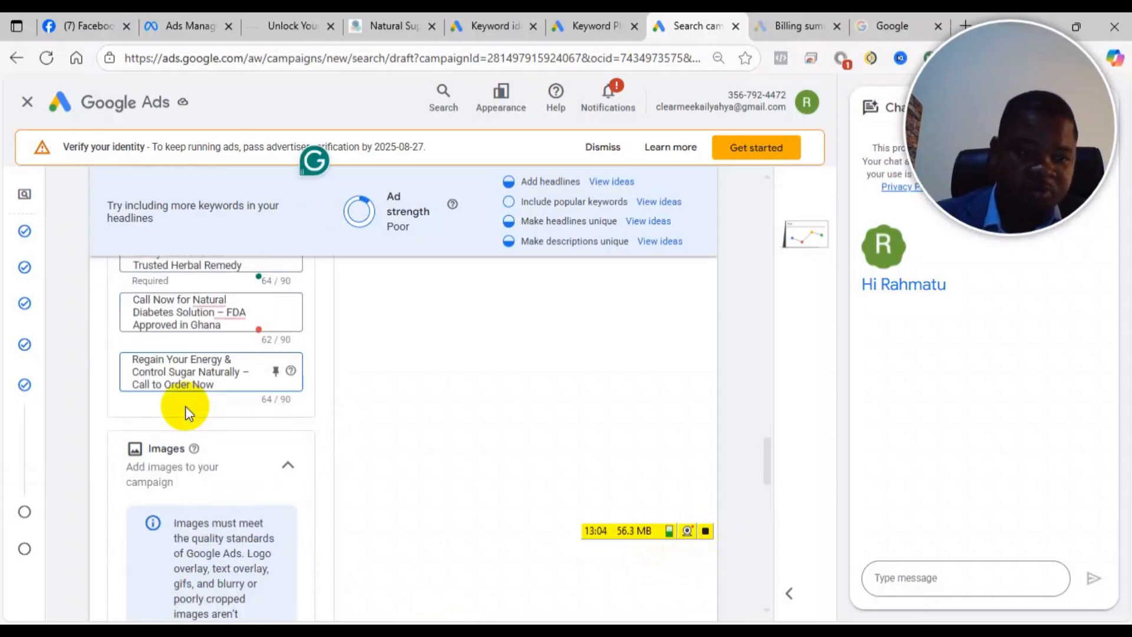
Step: Examine the ad's remaining assets: images, business name and logos, sitelinks, callouts, additional asset types and improvement recommendations
scroll(186, 413, down, 3)
scroll(176, 481, down, 3)
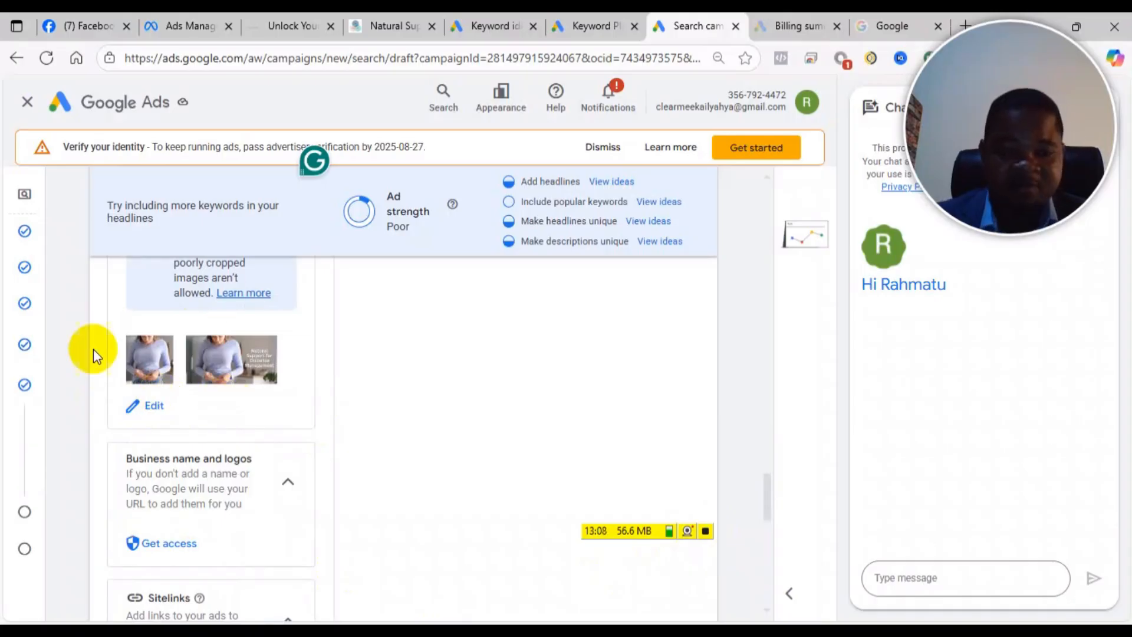
scroll(171, 352, up, 3)
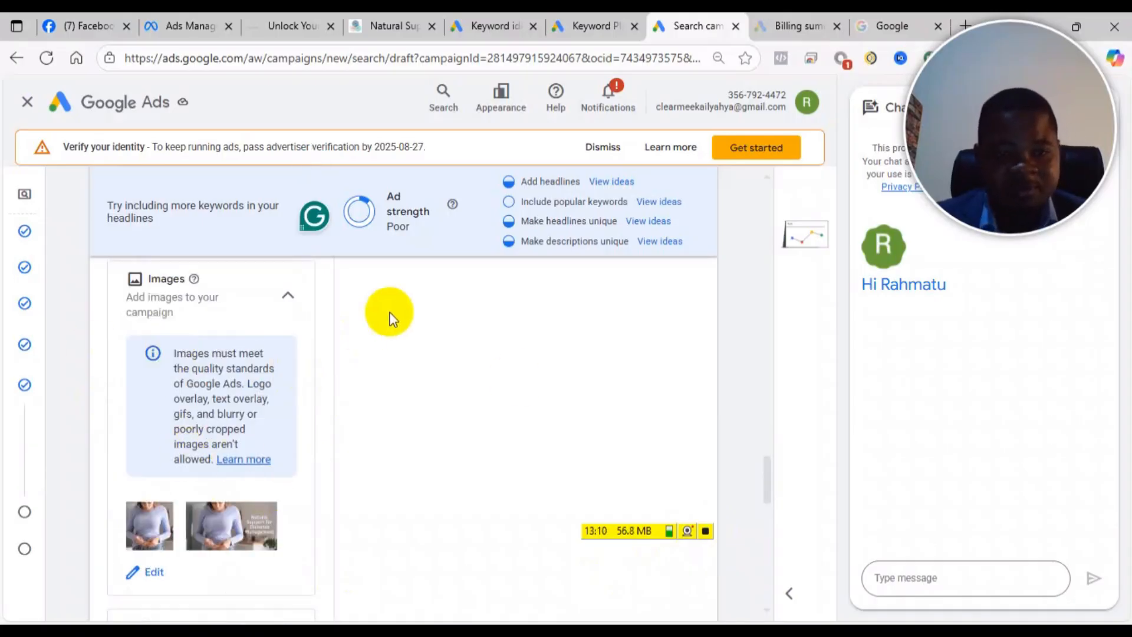
scroll(240, 411, down, 7)
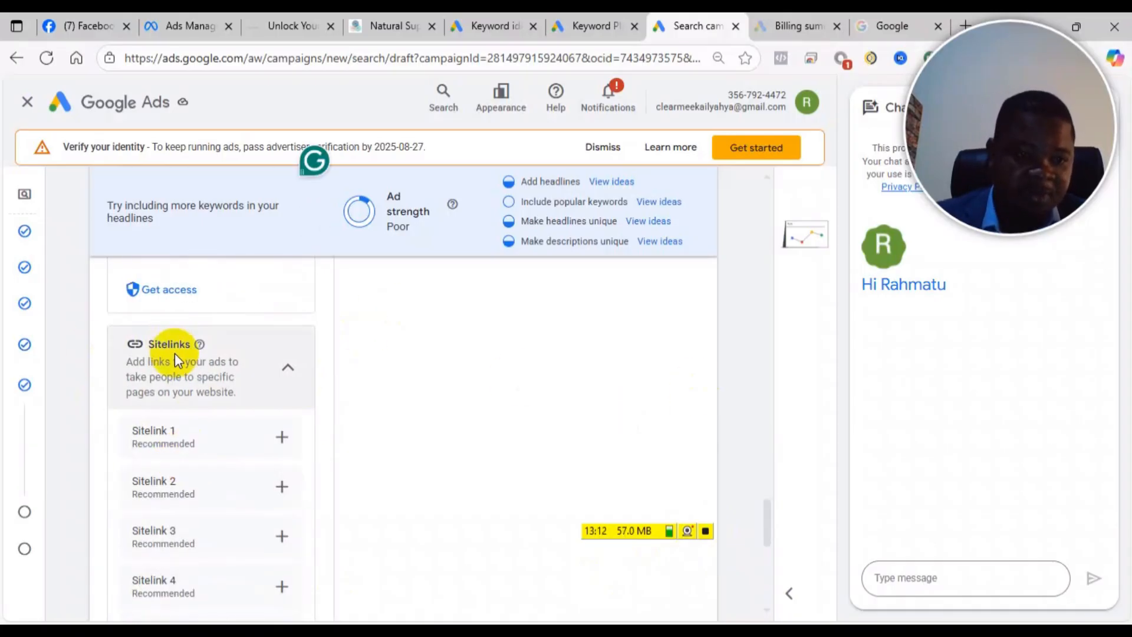
scroll(252, 430, down, 9)
scroll(152, 320, up, 7)
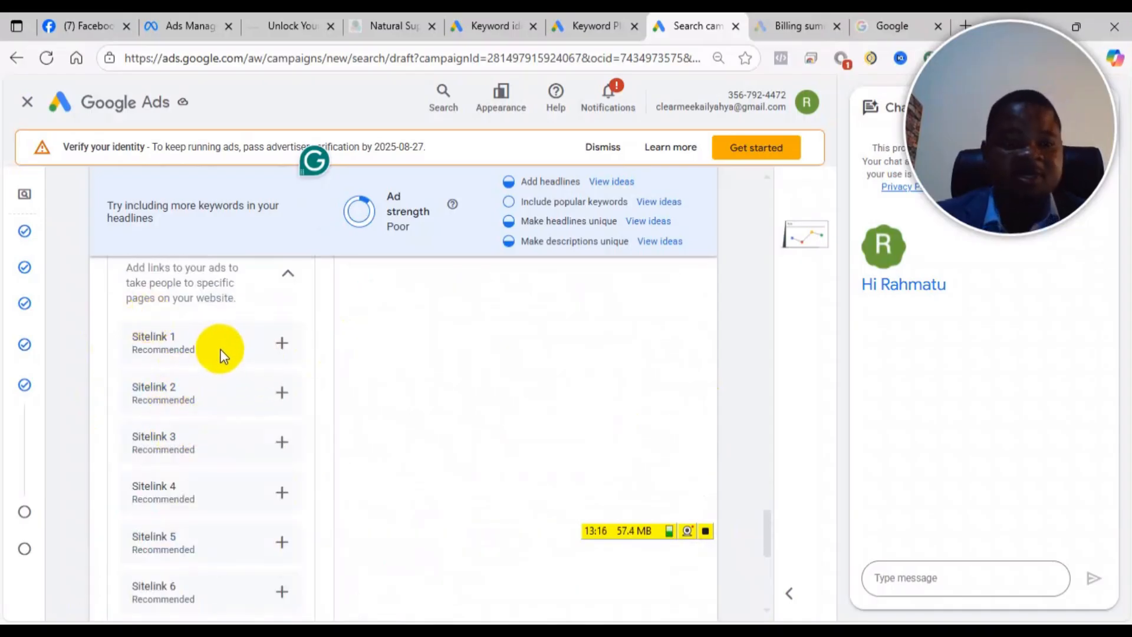
scroll(230, 372, down, 4)
scroll(183, 392, up, 5)
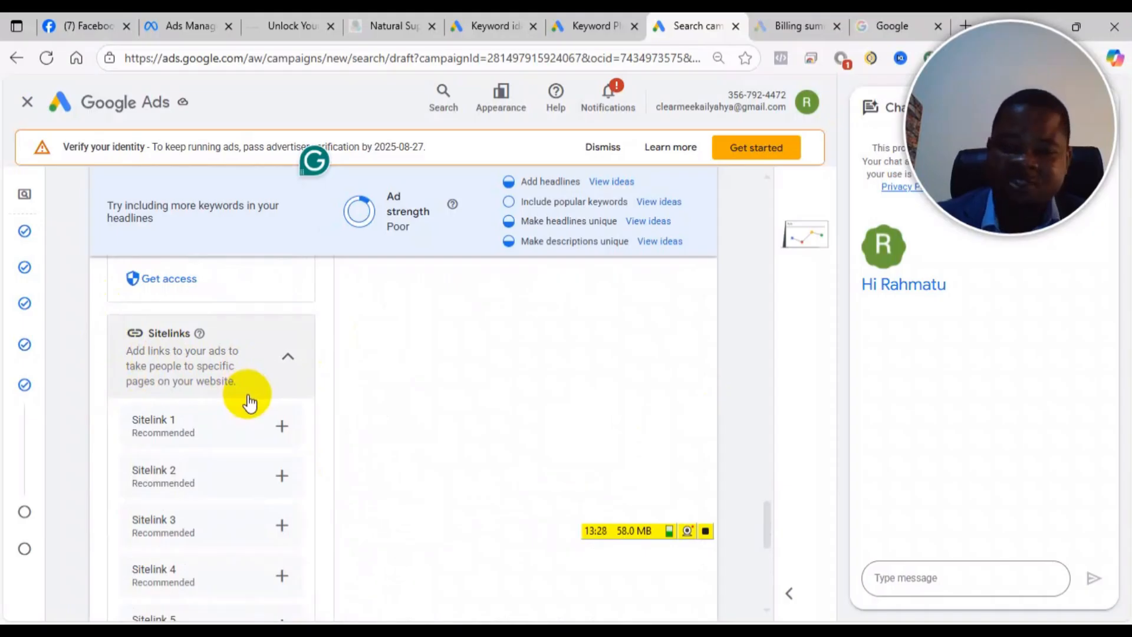
scroll(253, 381, down, 5)
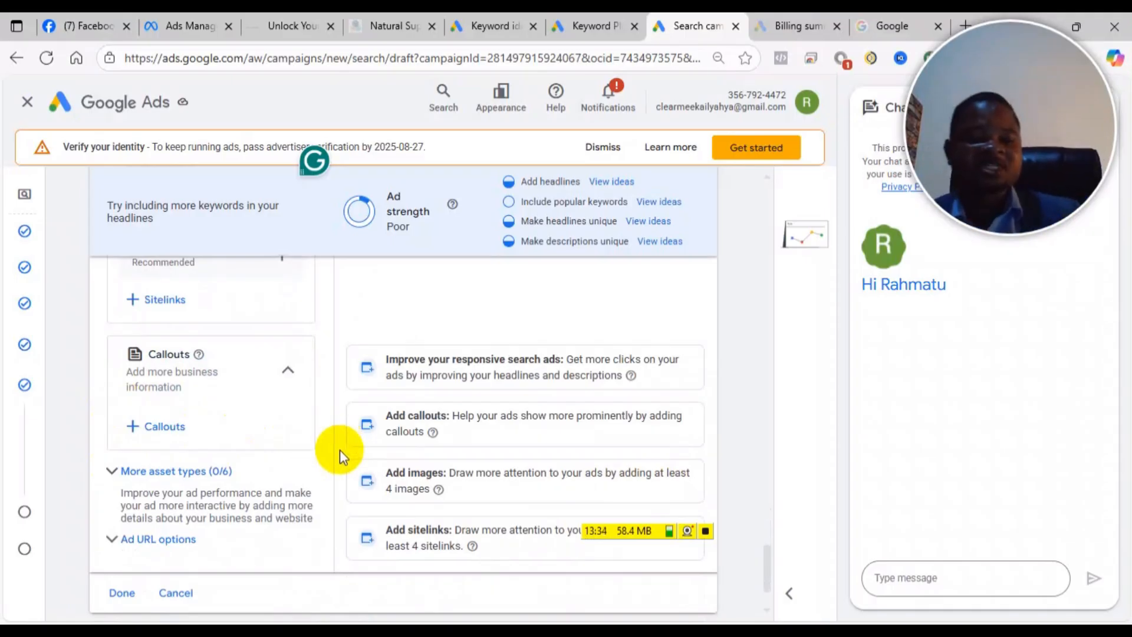
scroll(177, 466, down, 2)
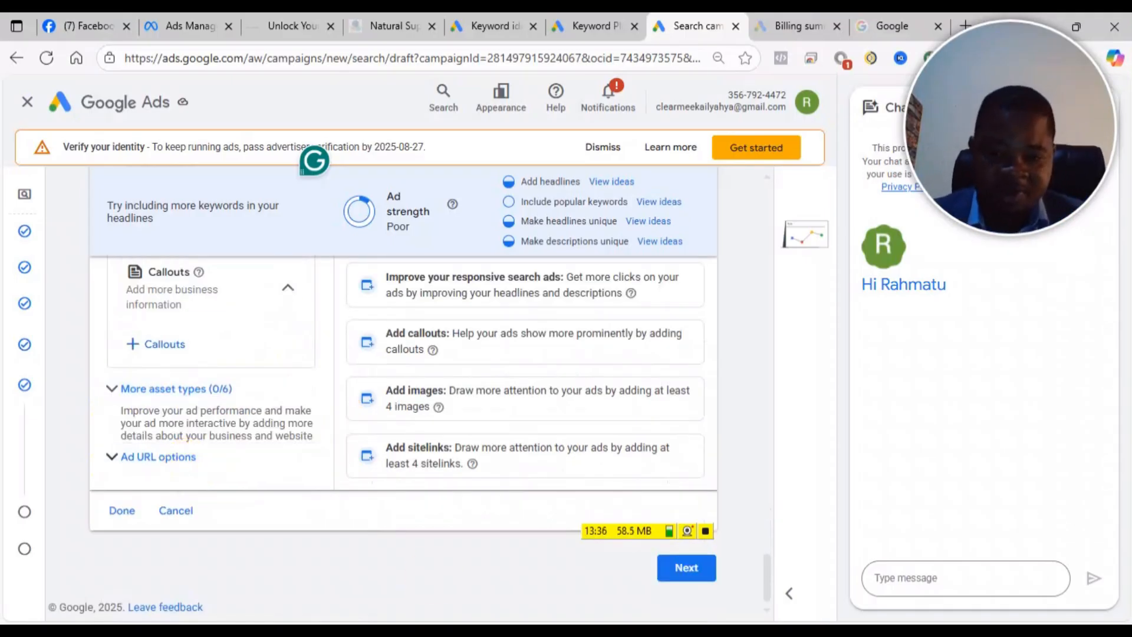
Step: Continue from the keywords and ads stage to the budget stage and accept the identity confirmation request
click(688, 568)
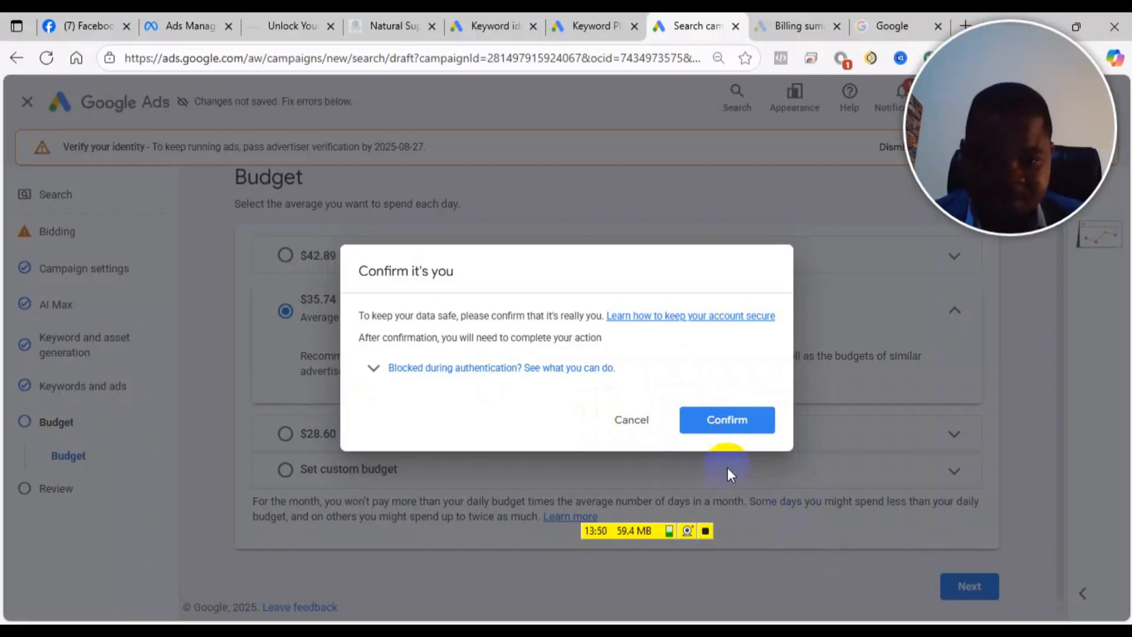
click(744, 435)
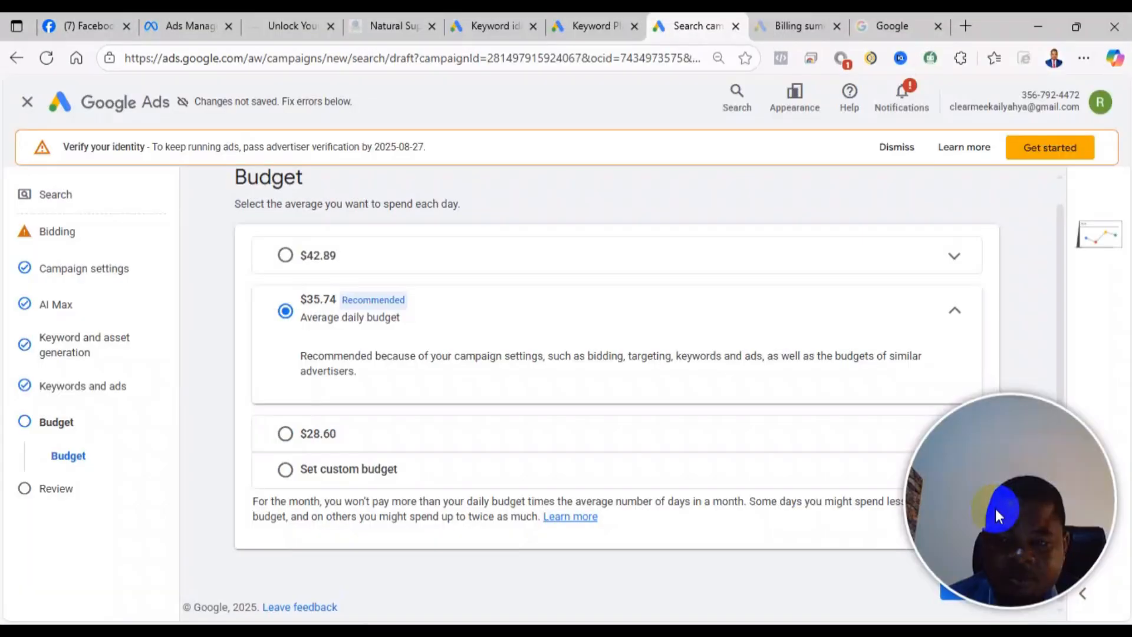
drag(995, 508, 1045, 225)
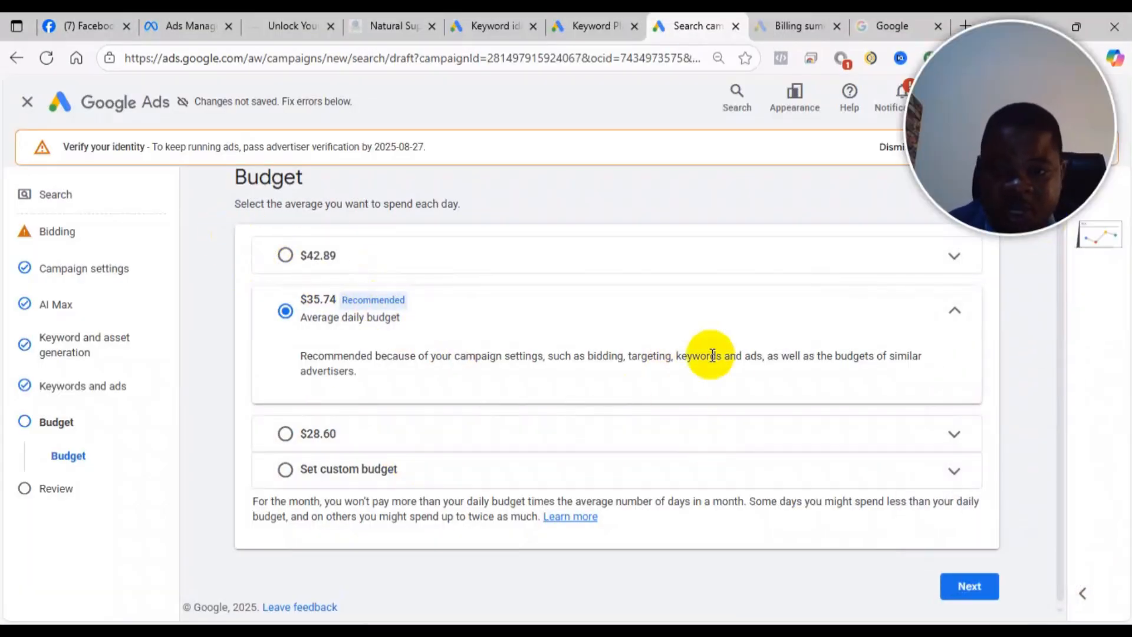
Step: Set a custom average daily budget of $10 for the campaign and continue to the review
click(425, 479)
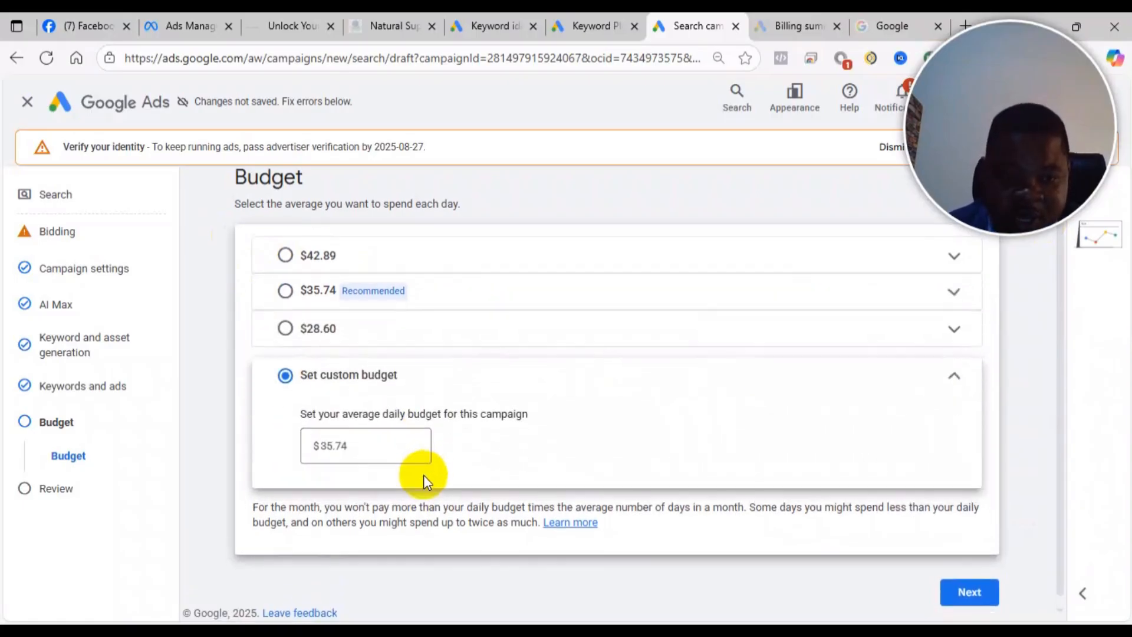
click(382, 442)
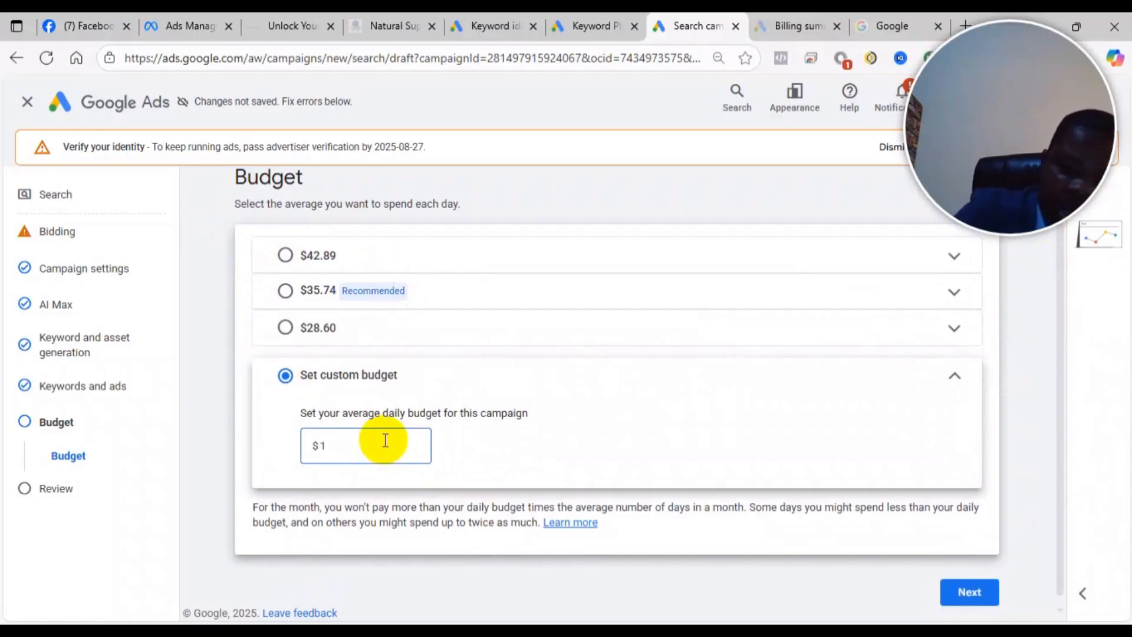
text(10)
click(896, 422)
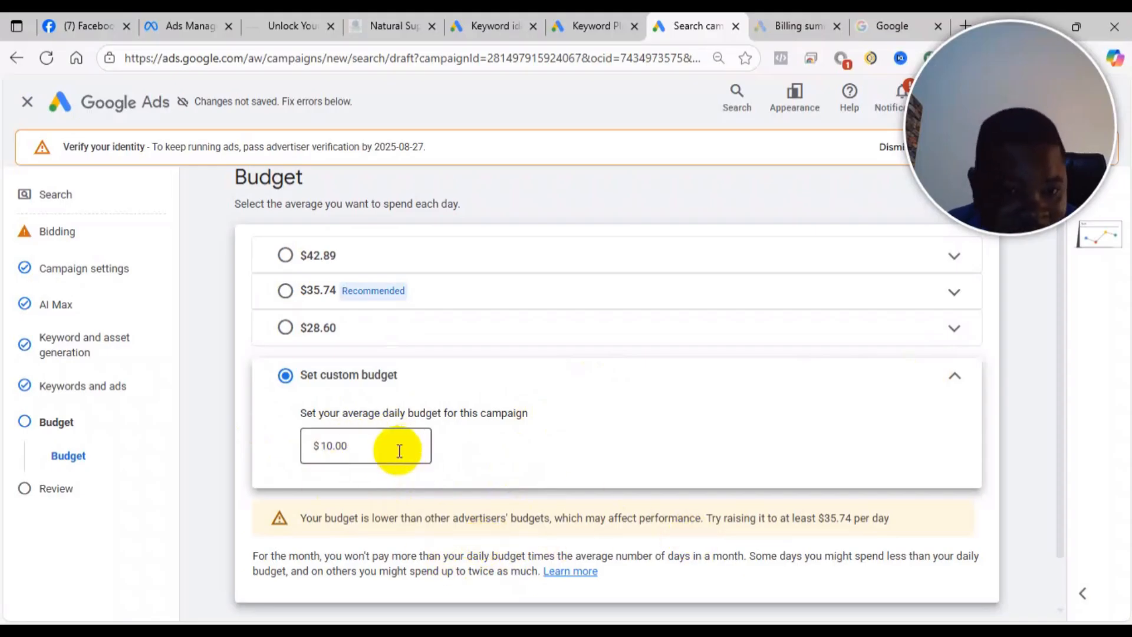
scroll(401, 446, down, 1)
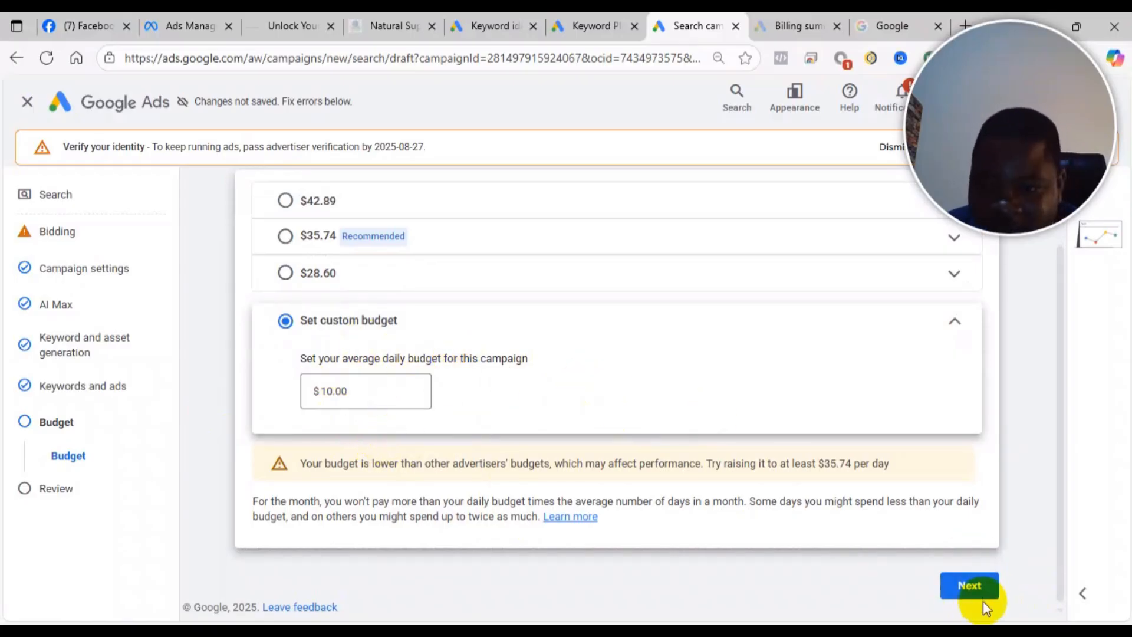
click(969, 586)
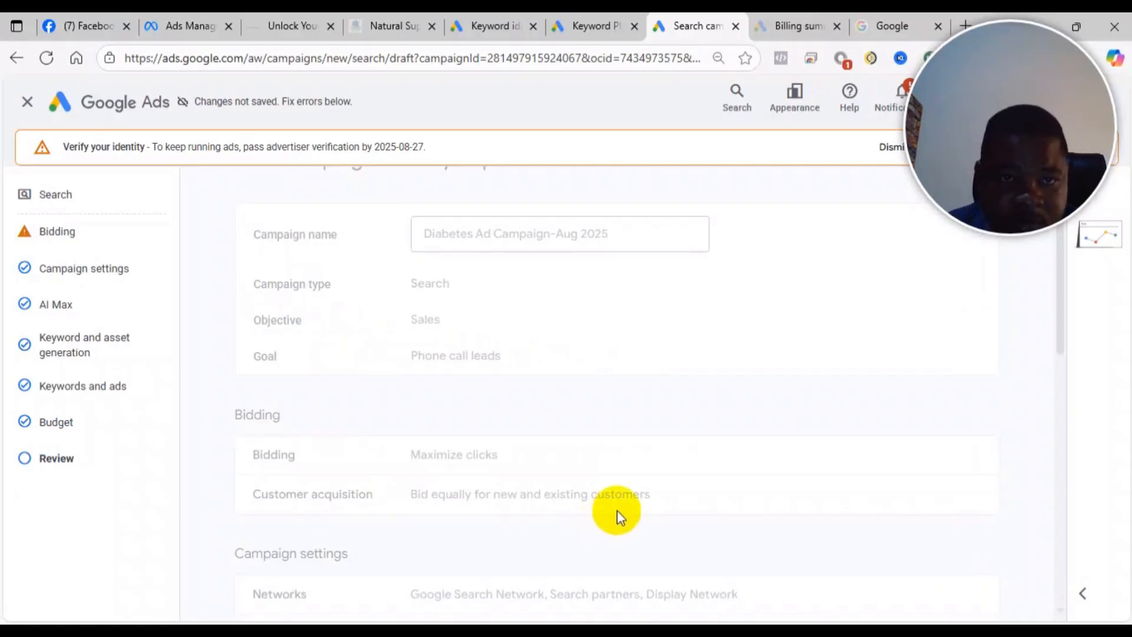
Step: Examine the campaign summary in the review and the flagged Bidding settings
scroll(617, 510, down, 3)
scroll(616, 511, down, 3)
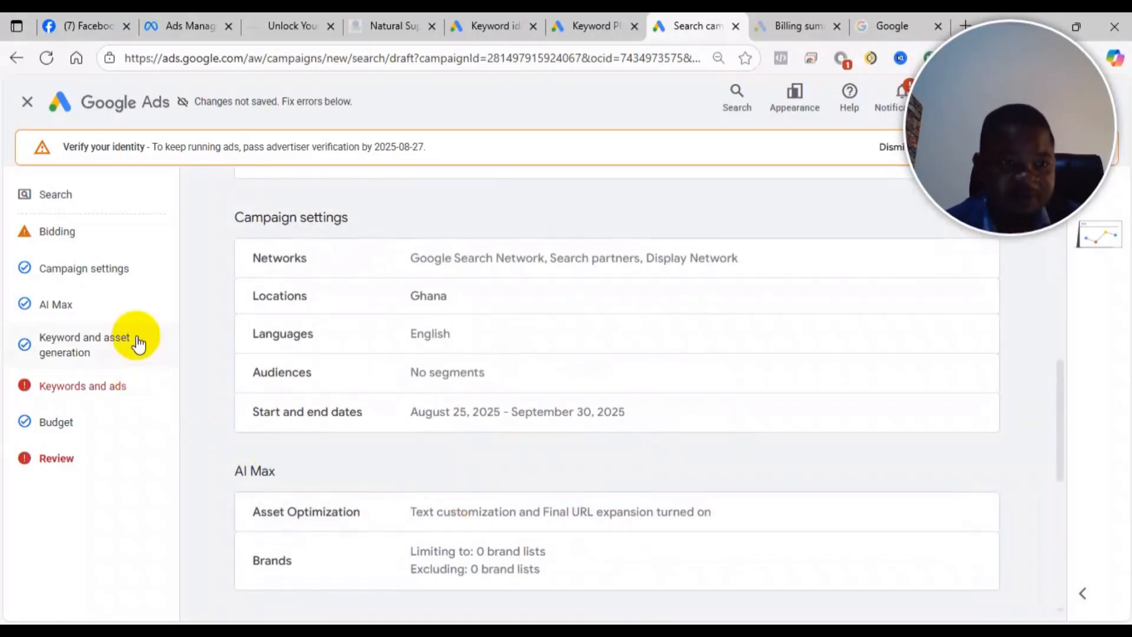
click(93, 239)
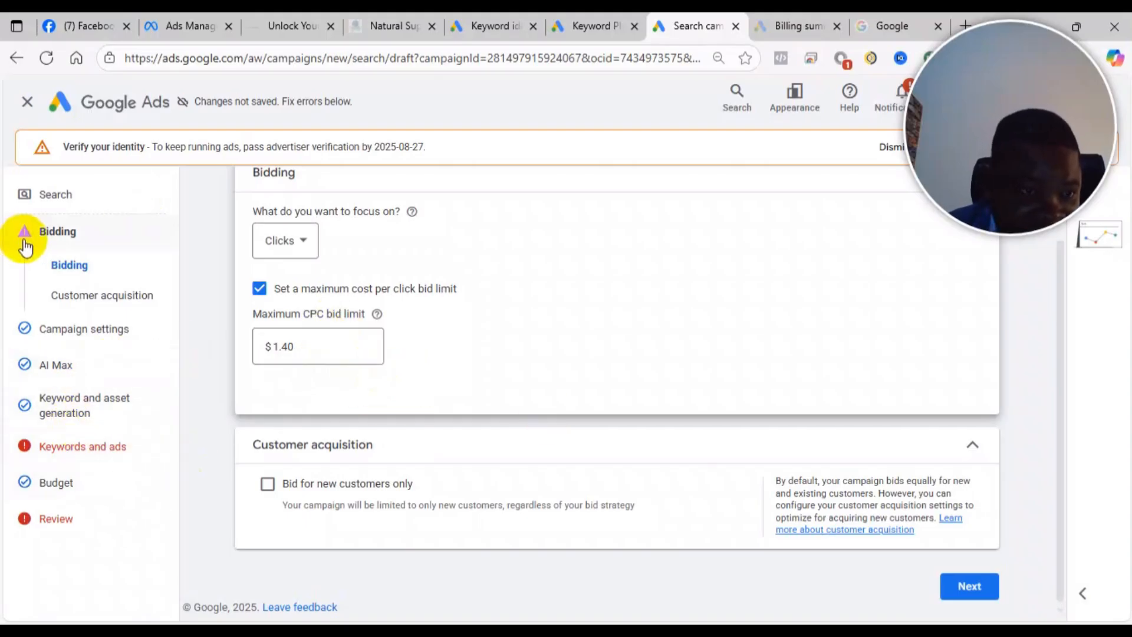
Step: Return to the Keywords and ads section and compare the keyword list with the keywords flagged in the policy details
click(57, 451)
scroll(507, 442, down, 4)
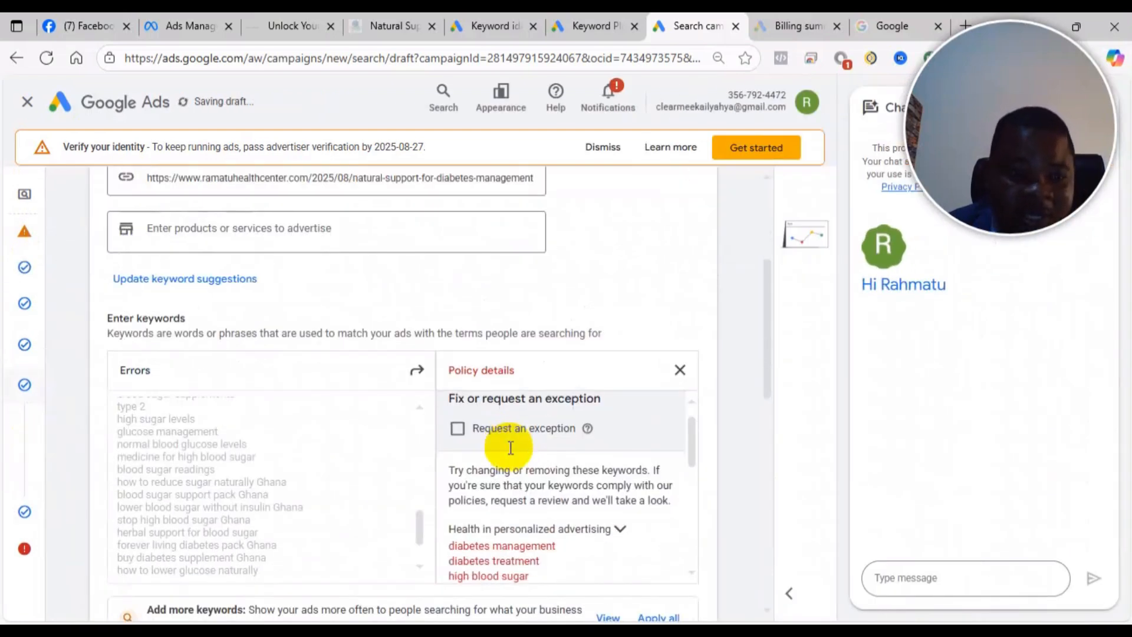
scroll(550, 457, down, 2)
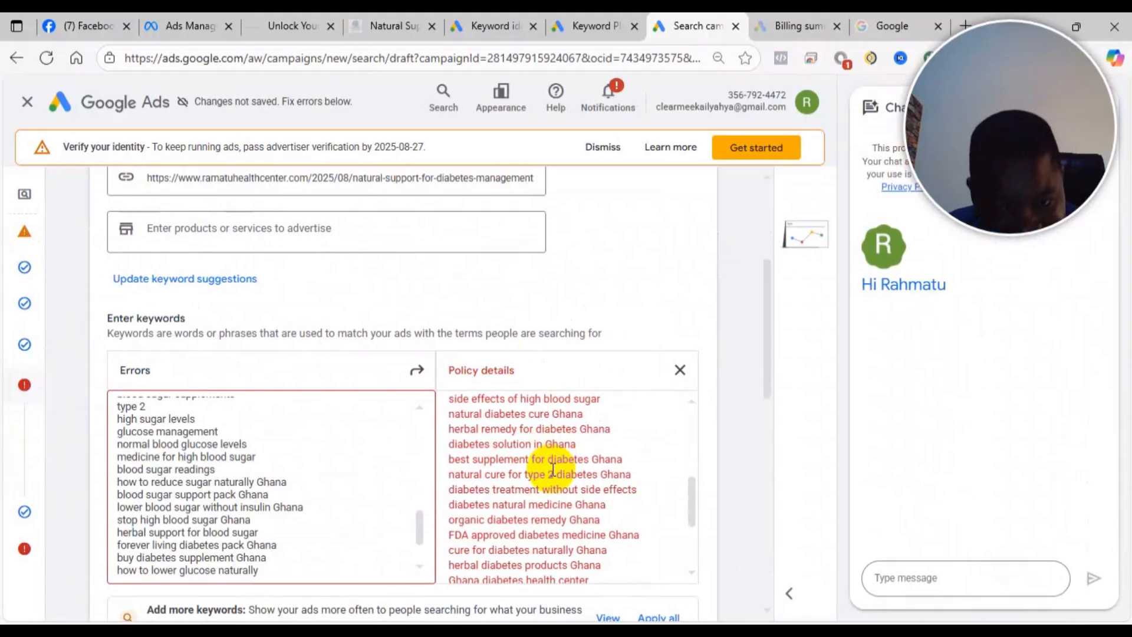
scroll(553, 461, up, 3)
scroll(152, 467, down, 2)
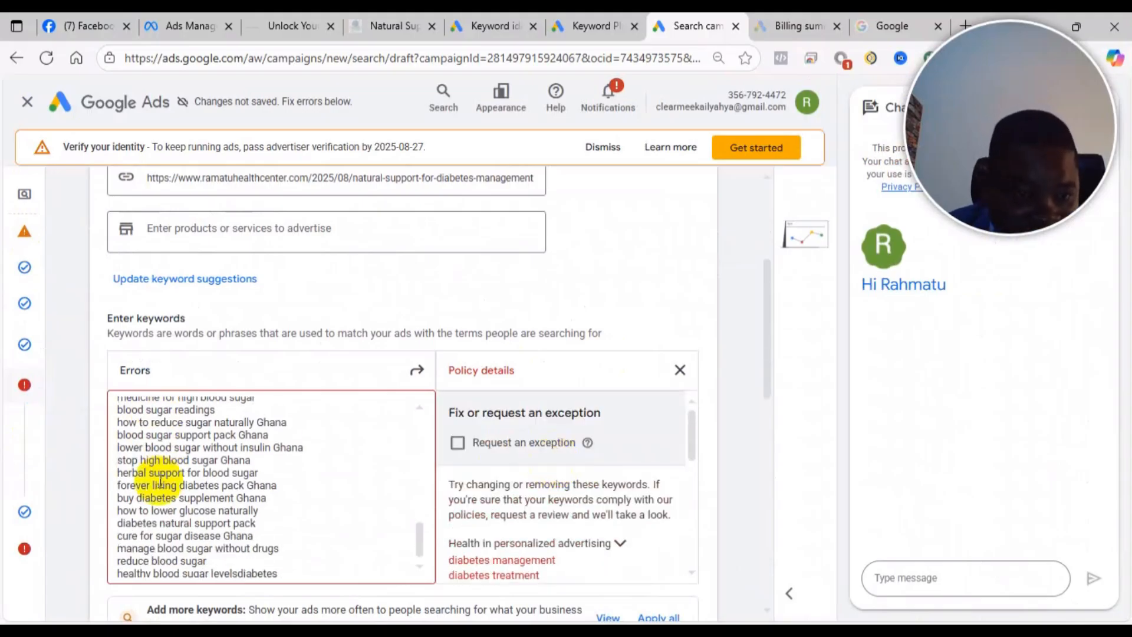
scroll(535, 556, up, 4)
scroll(494, 444, down, 4)
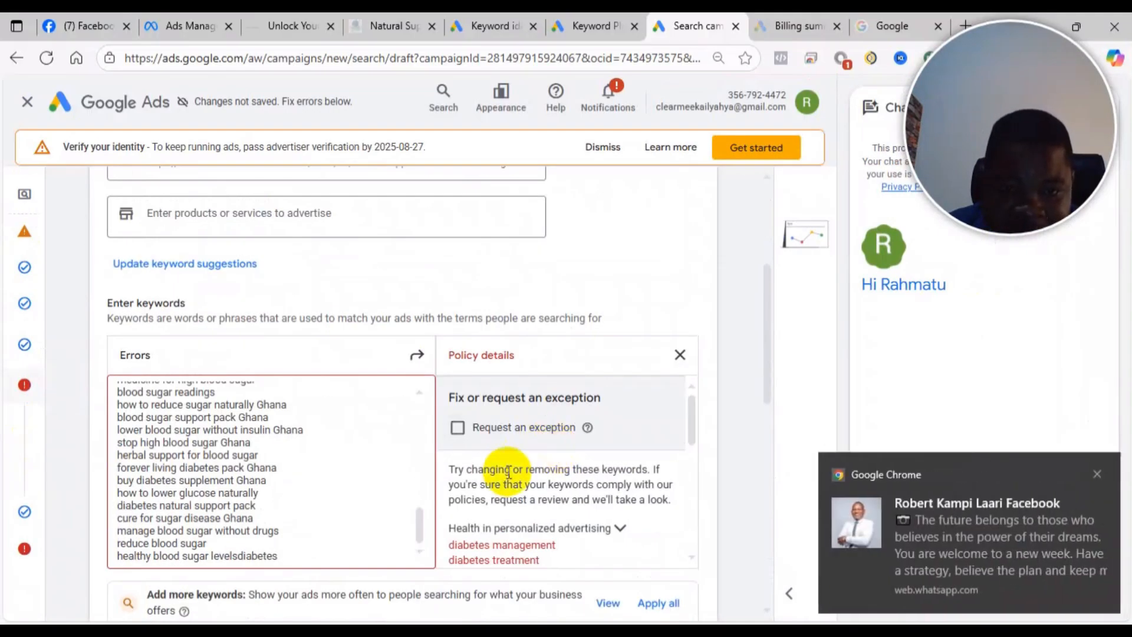
scroll(507, 472, down, 3)
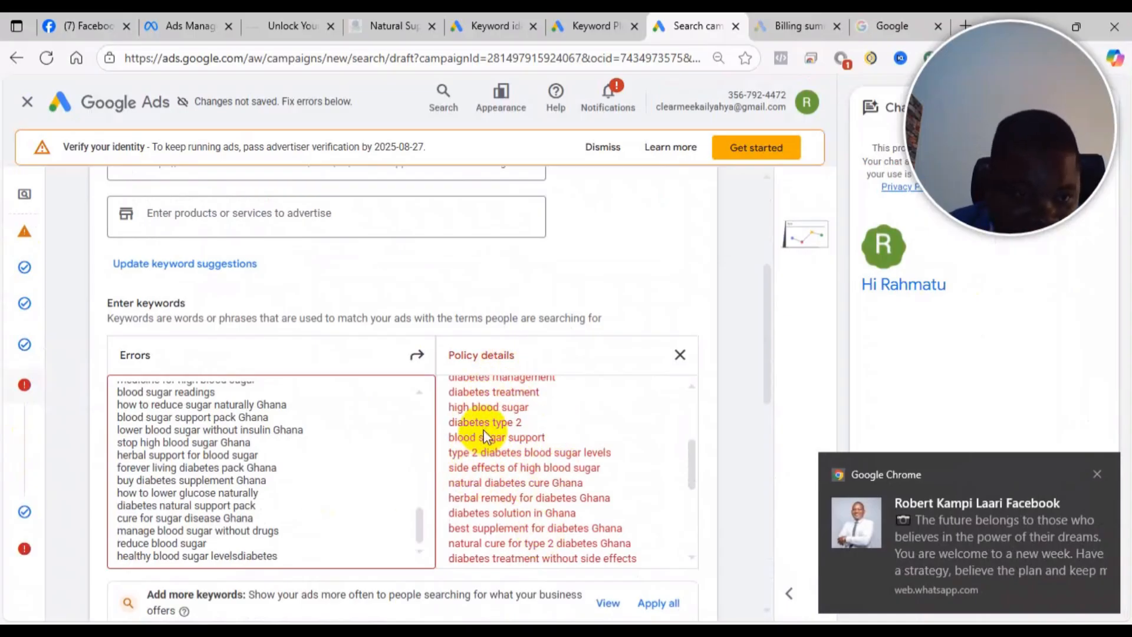
scroll(478, 445, up, 2)
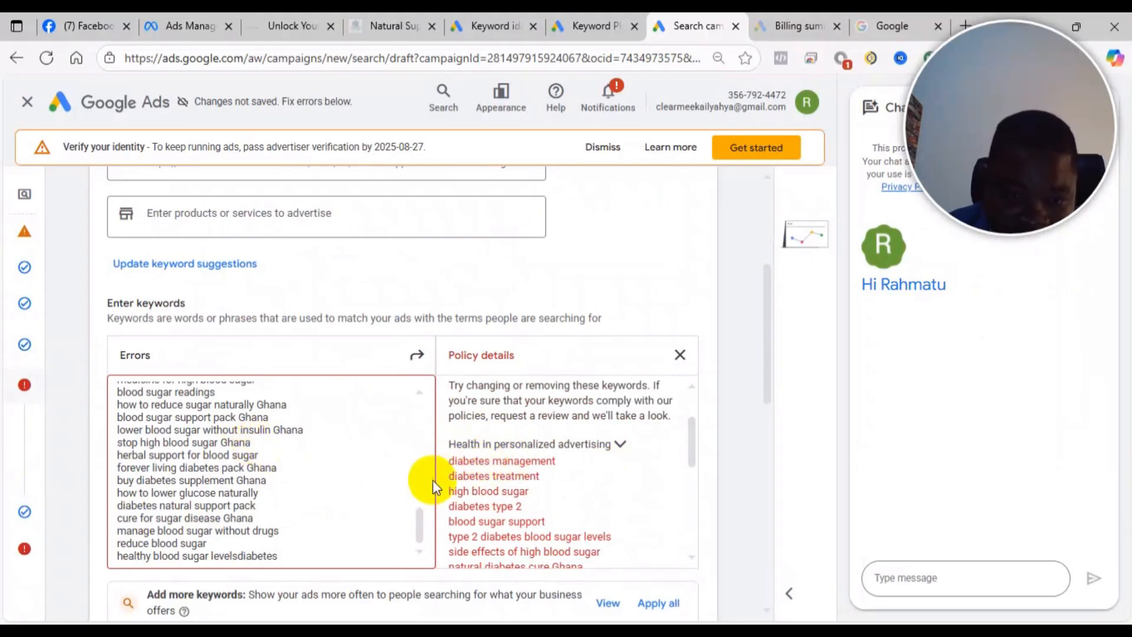
scroll(152, 420, up, 3)
scroll(153, 420, up, 5)
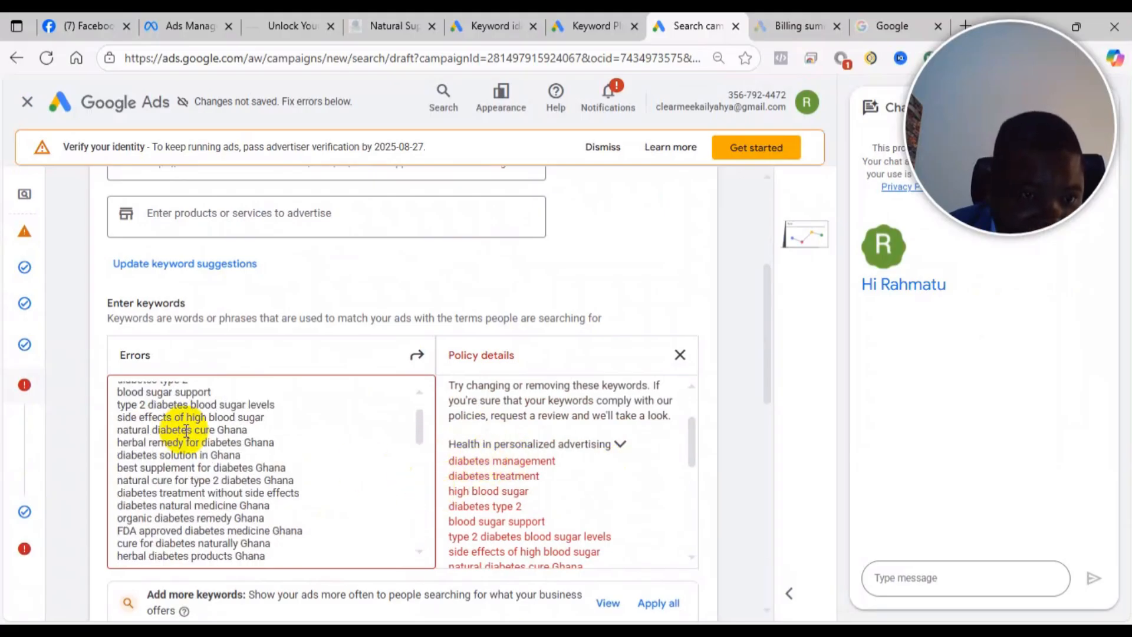
scroll(187, 429, down, 5)
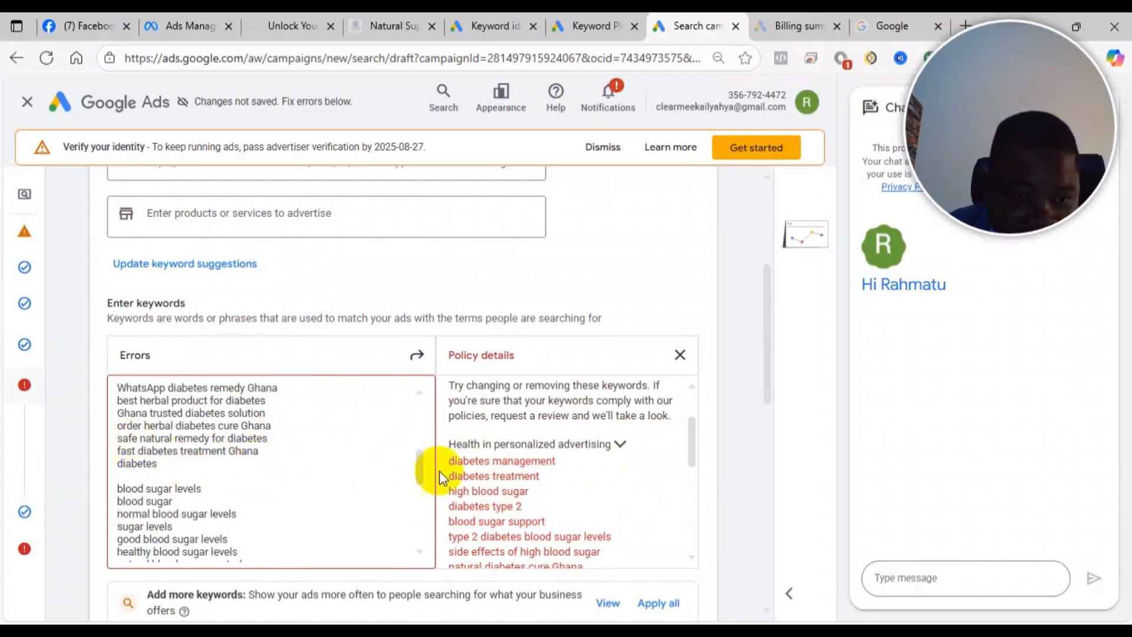
scroll(501, 501, down, 10)
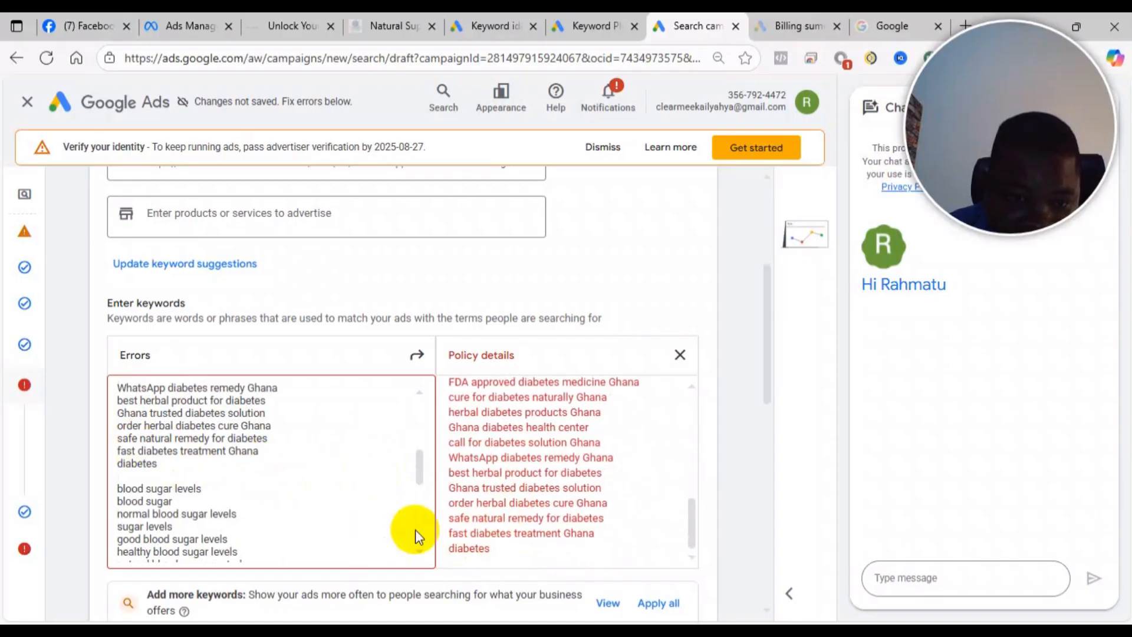
Step: Delete the policy-flagged block of keywords from "diabetes management" through "diabetes", along with an empty line after it
drag(166, 463, 113, 388)
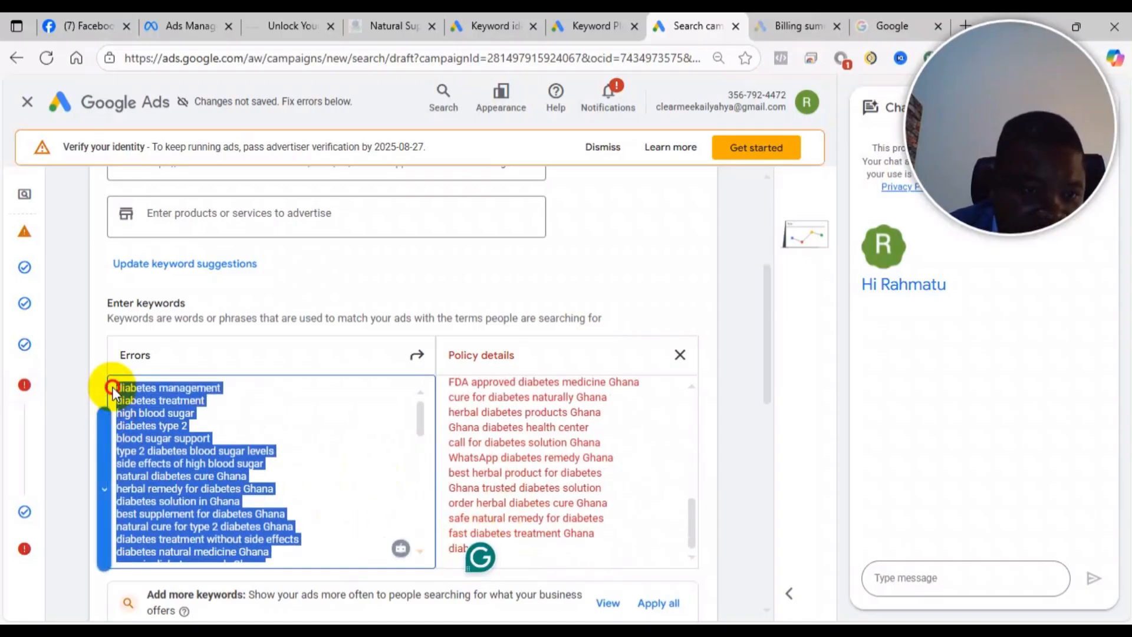
key(BackSpace)
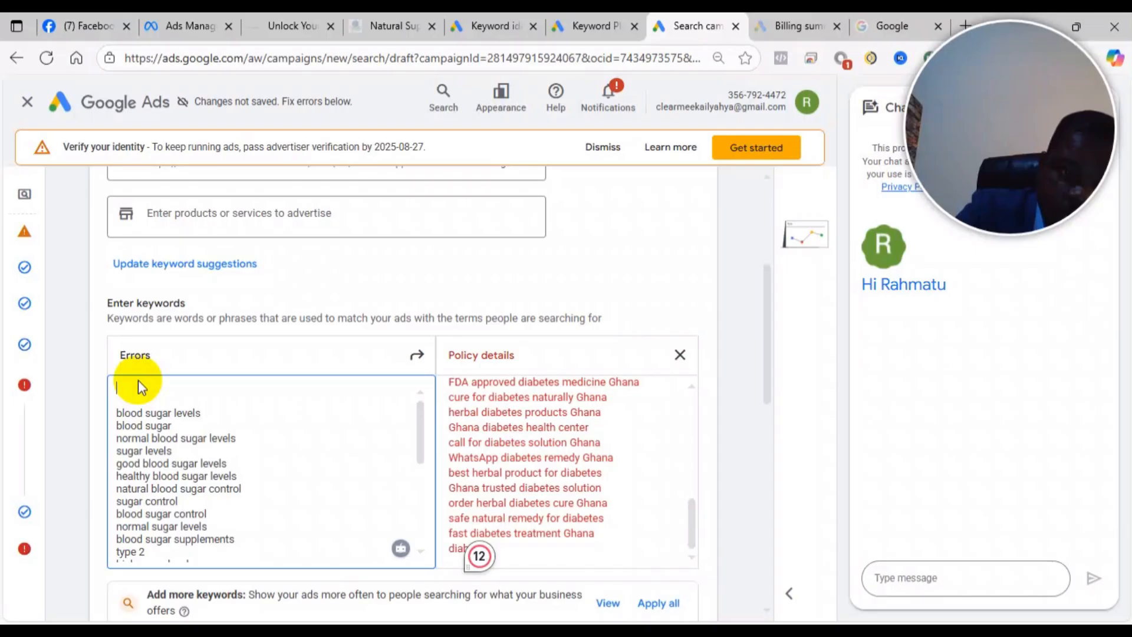
key(Delete)
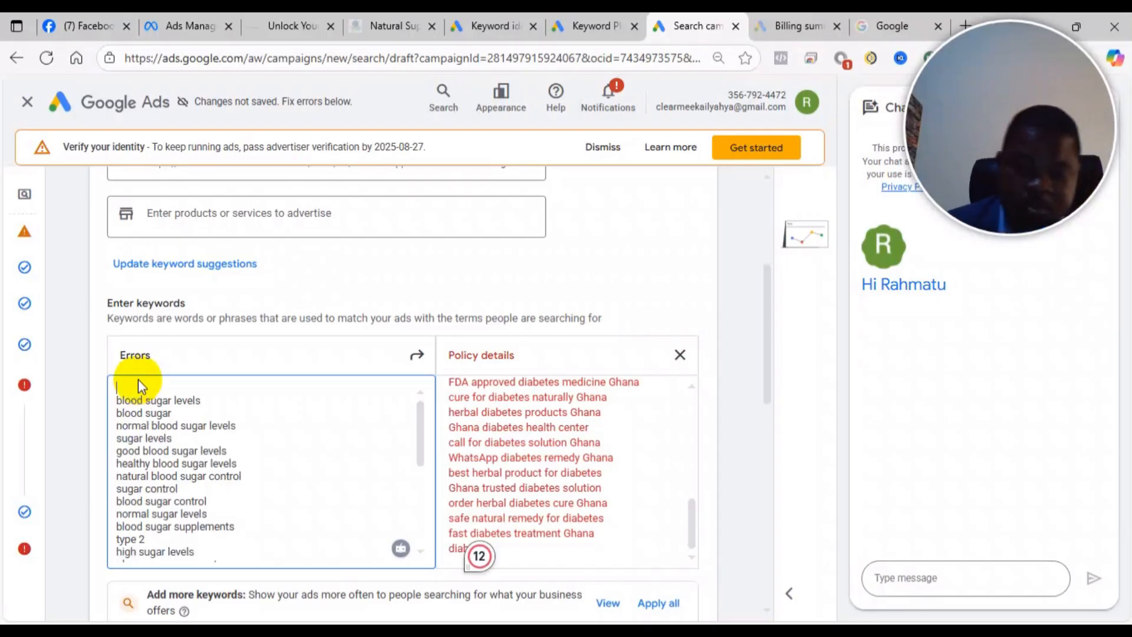
Step: Examine the remaining keywords, the flagged keyword list, the AI Max ad group settings and the ad's entry
scroll(332, 318, down, 10)
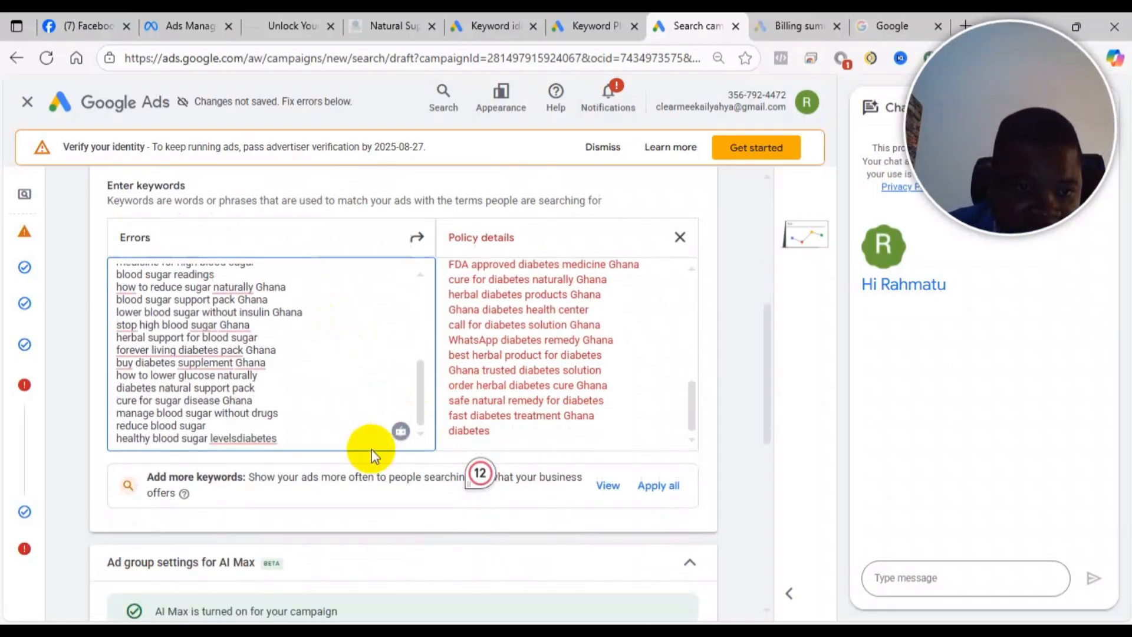
scroll(363, 454, down, 3)
scroll(336, 442, up, 6)
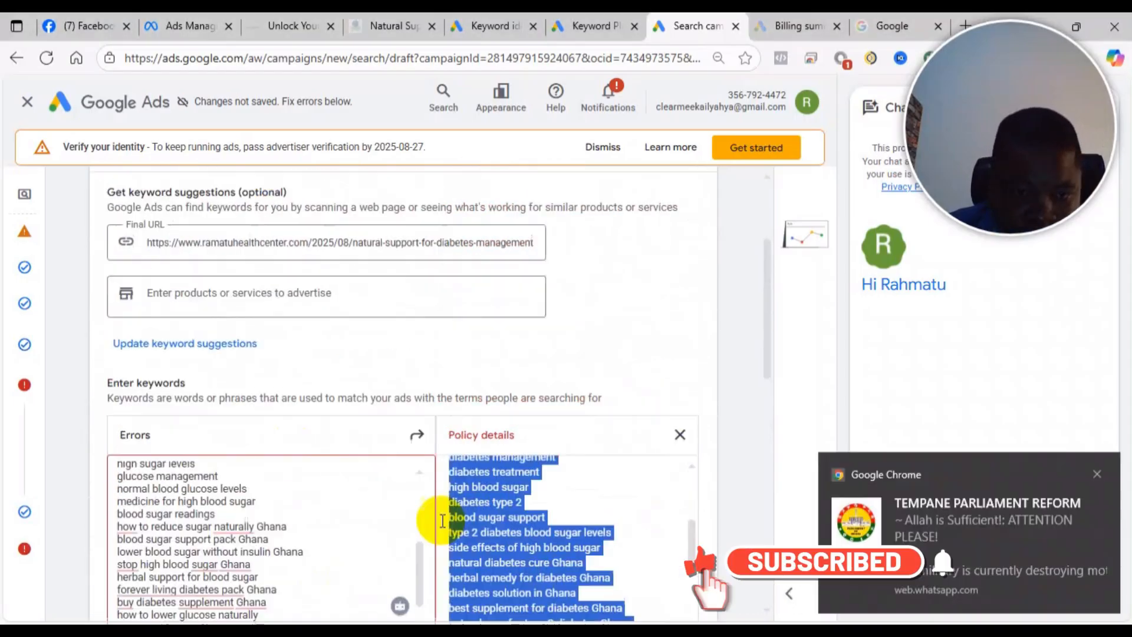
scroll(254, 471, down, 2)
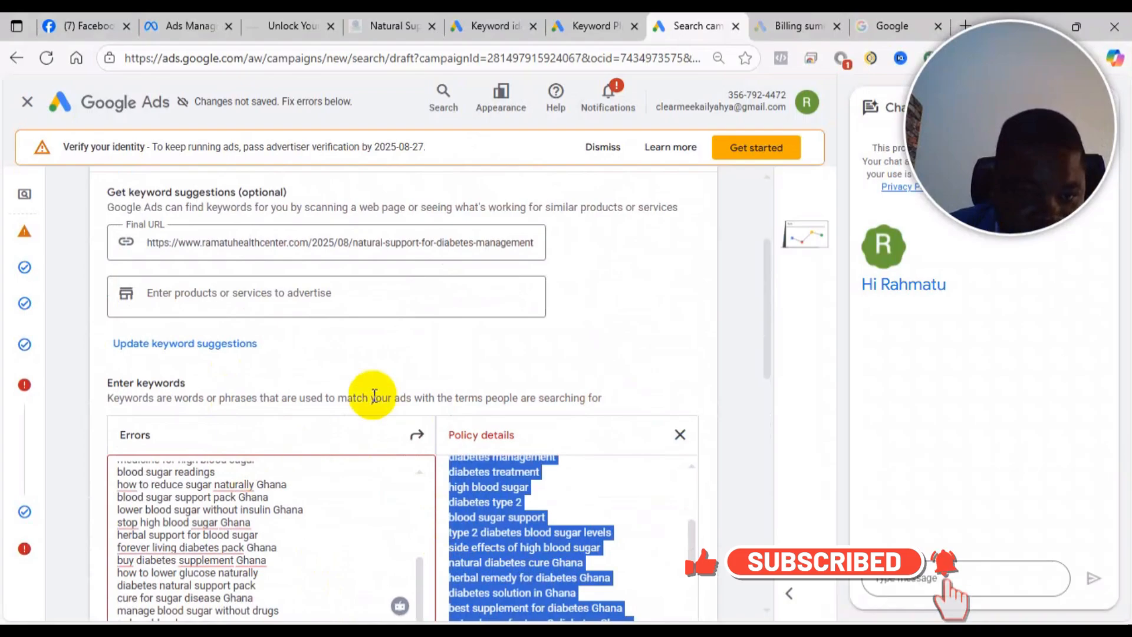
scroll(375, 394, down, 5)
scroll(283, 417, down, 2)
scroll(313, 374, up, 2)
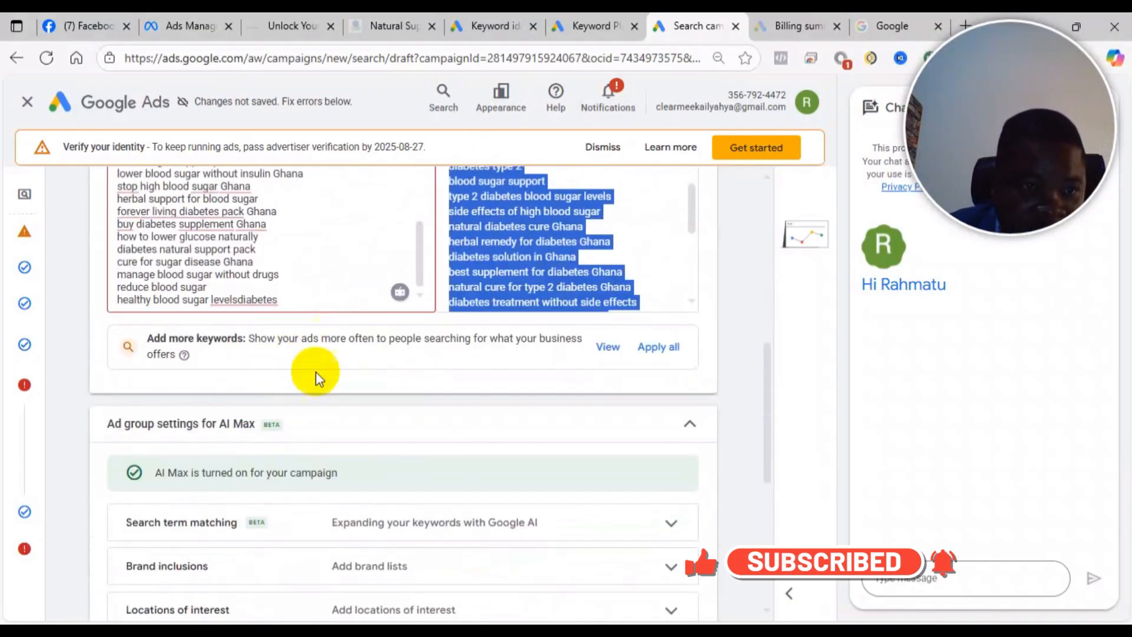
scroll(297, 416, down, 4)
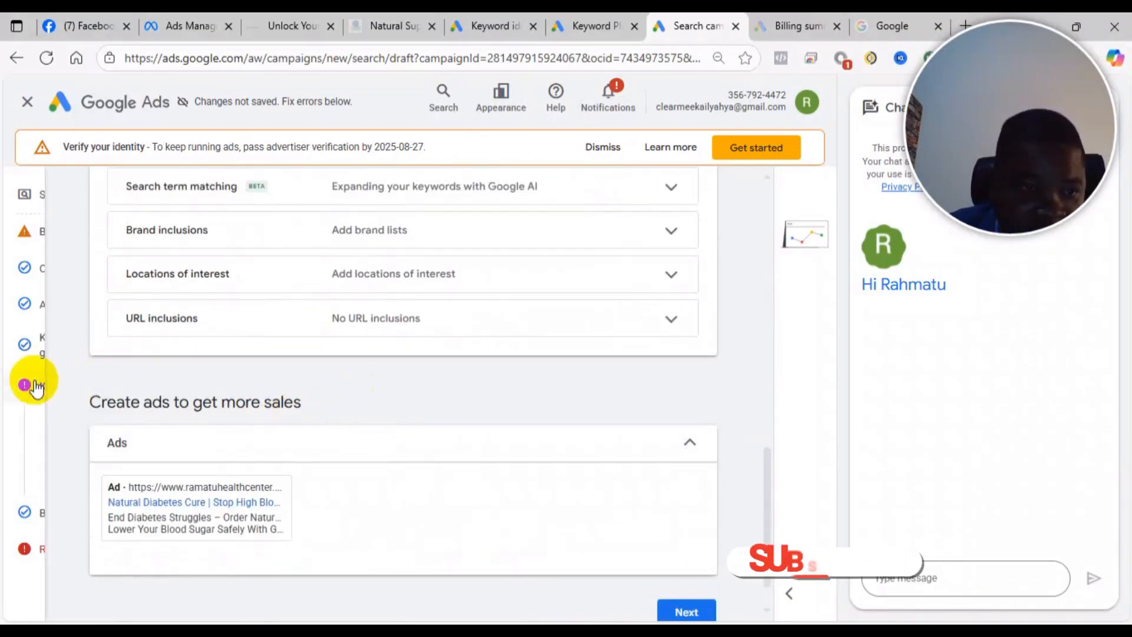
mouse_move(28, 394)
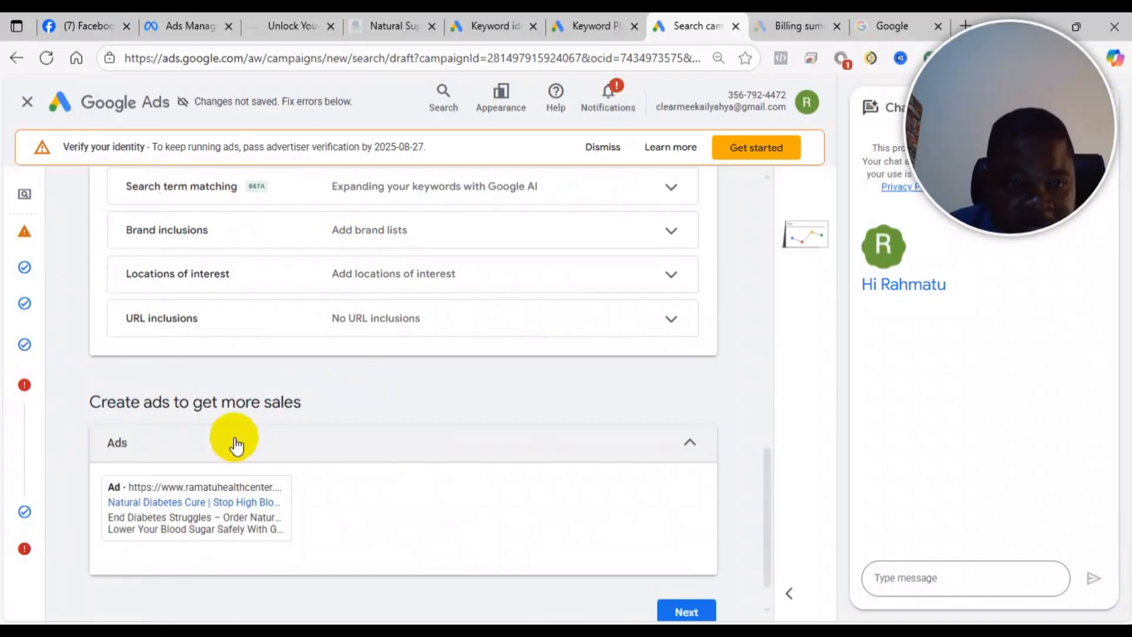
scroll(678, 607, down, 1)
mouse_move(24, 551)
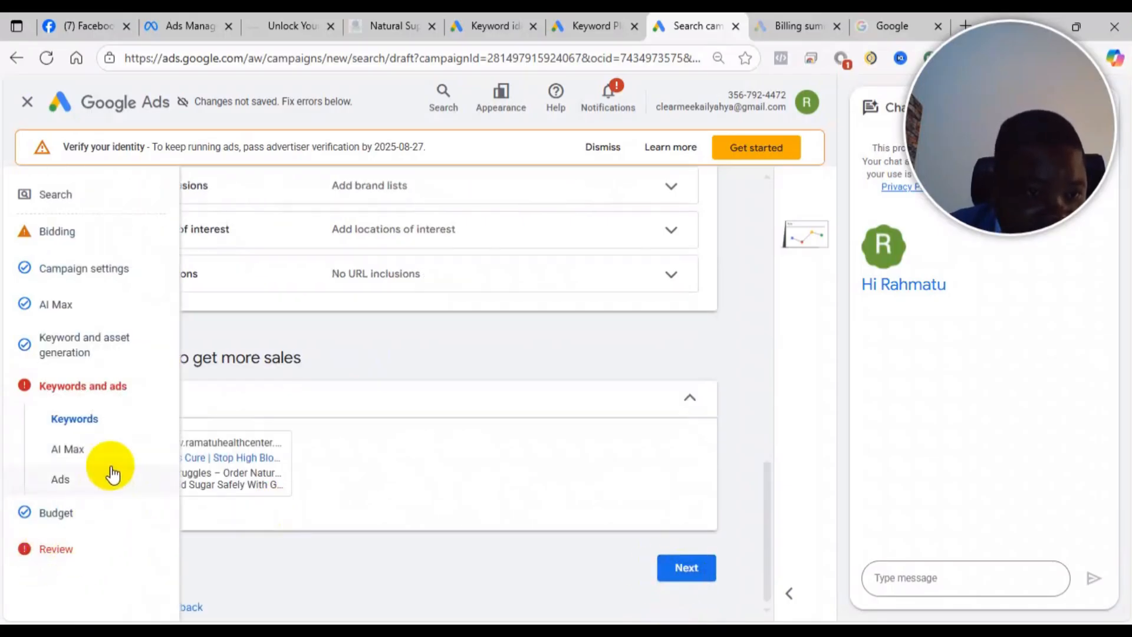
Step: Continue past the budget stage to the final review and check the overview, keywords, ads and budget summary
click(687, 567)
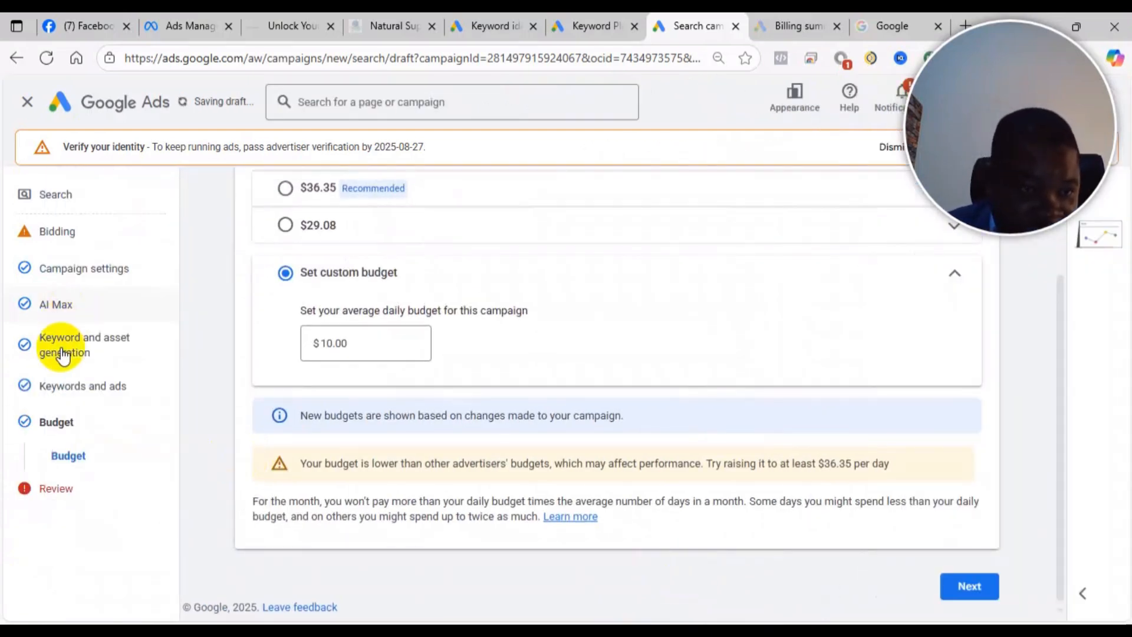
click(977, 587)
scroll(324, 347, up, 2)
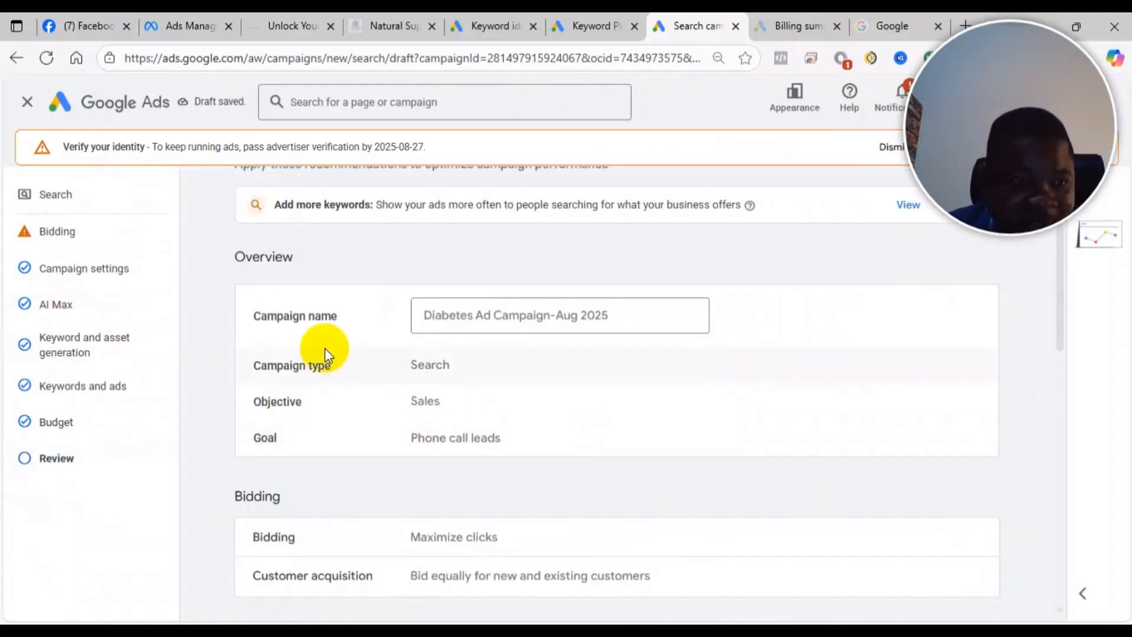
scroll(495, 406, down, 15)
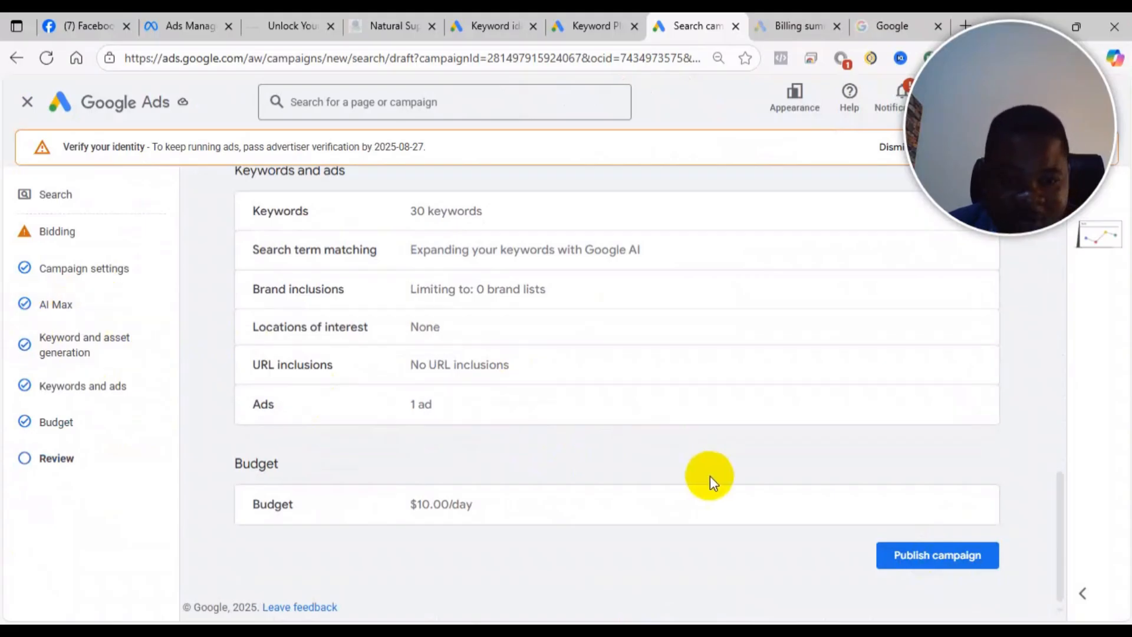
scroll(758, 488, up, 6)
scroll(761, 489, down, 6)
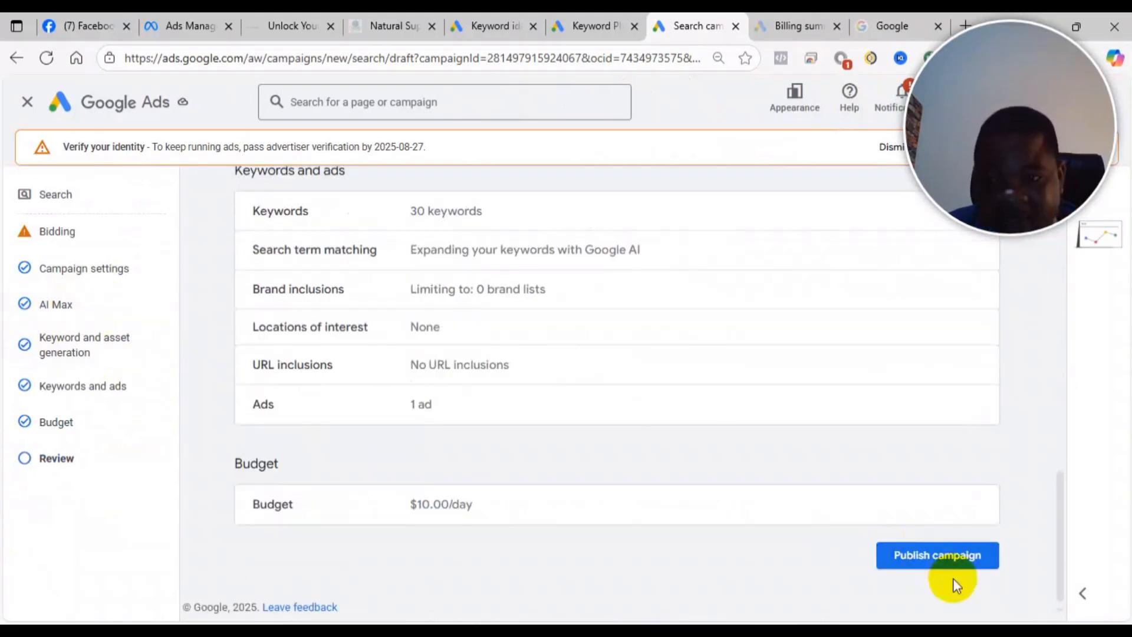
Step: Publish the campaign and view its diagnostics in the campaign overview
click(949, 560)
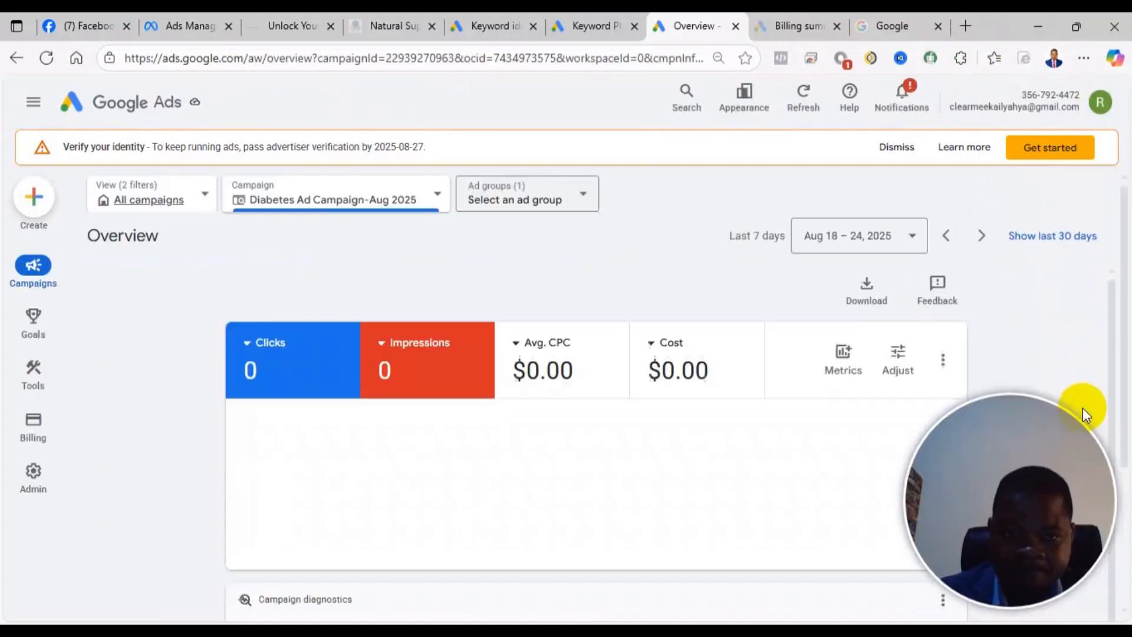
scroll(599, 413, down, 5)
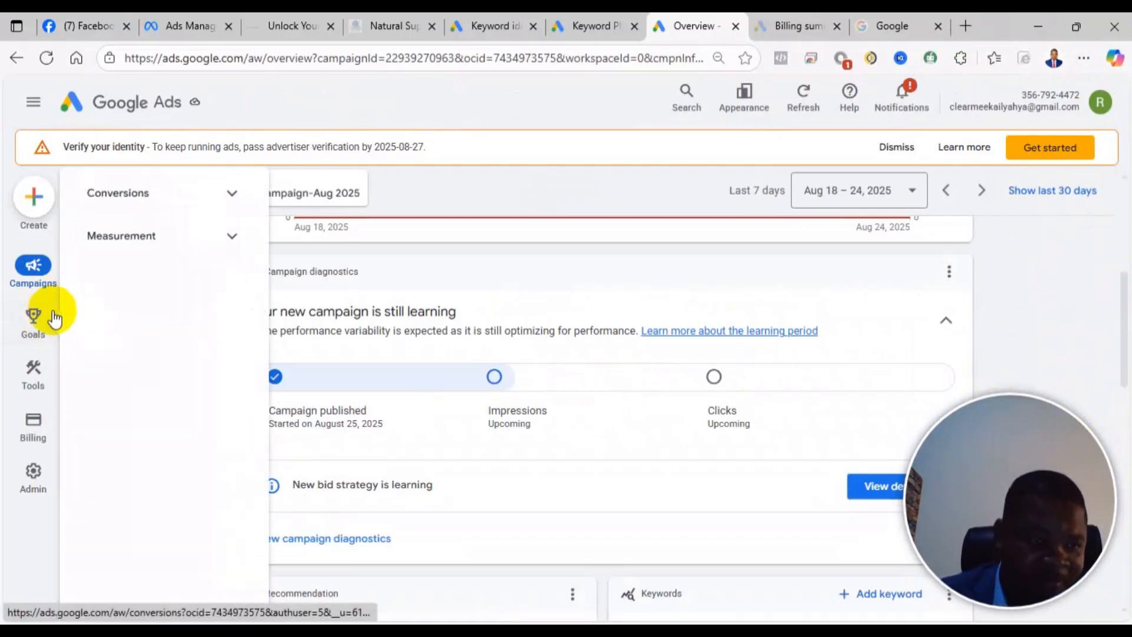
Step: Open the campaigns table and check the entry for Diabetes Ad Campaign-Aug 2025
mouse_move(59, 230)
click(150, 322)
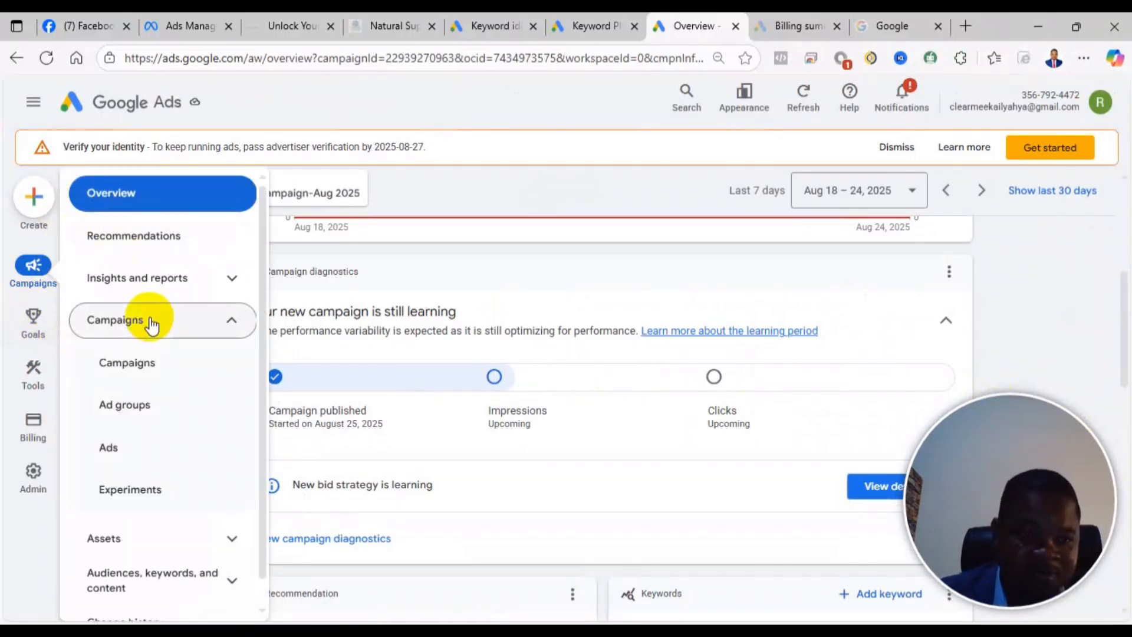
click(147, 365)
scroll(361, 405, down, 4)
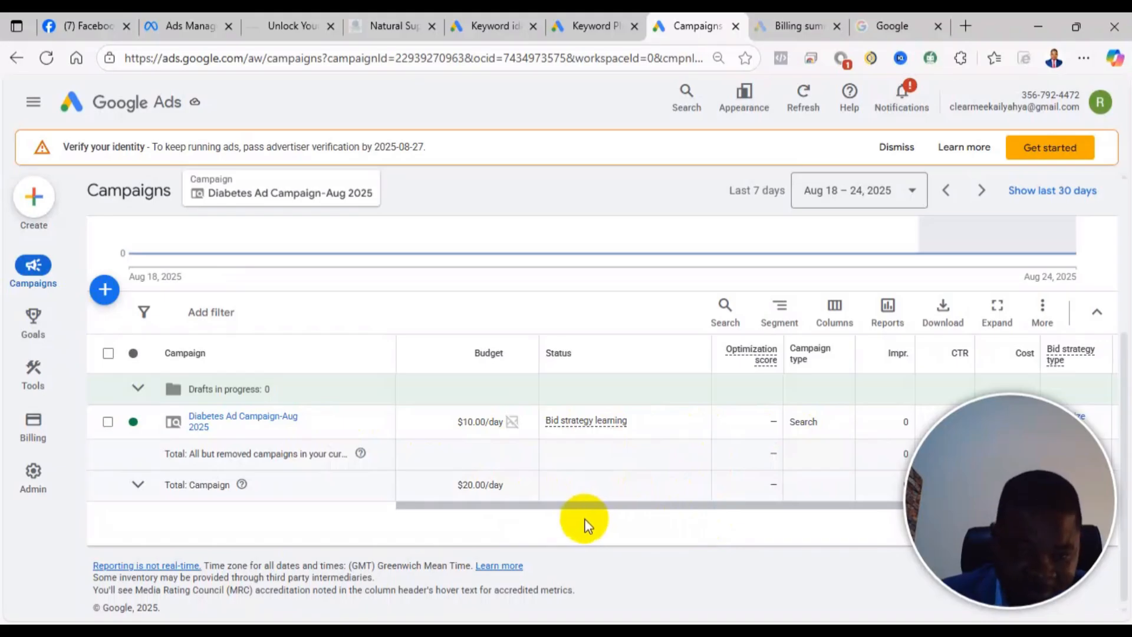
Step: View all campaigns in the account and compare their status, interactions, cost, bid strategy, clicks and cost-per-conversion columns
mouse_move(613, 630)
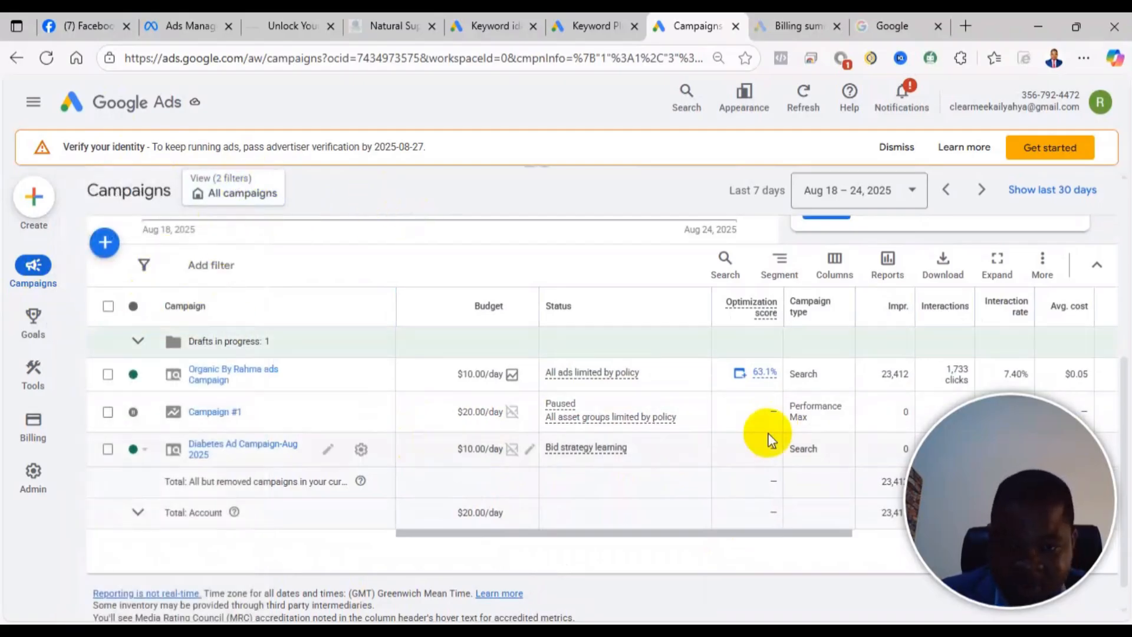
drag(1041, 523, 125, 515)
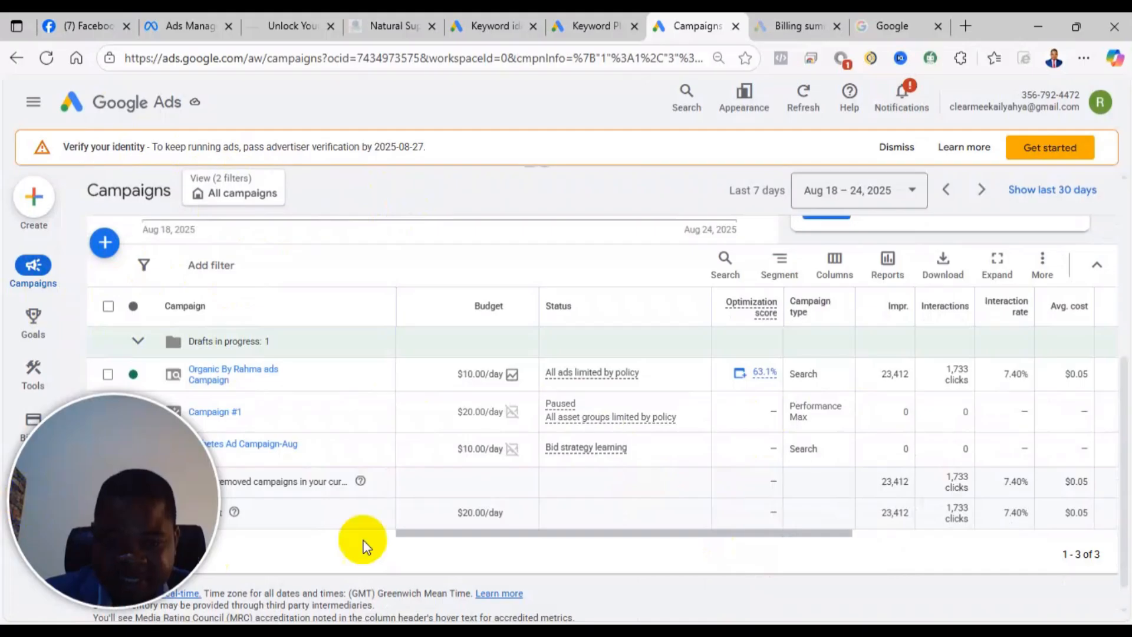
drag(784, 535, 869, 534)
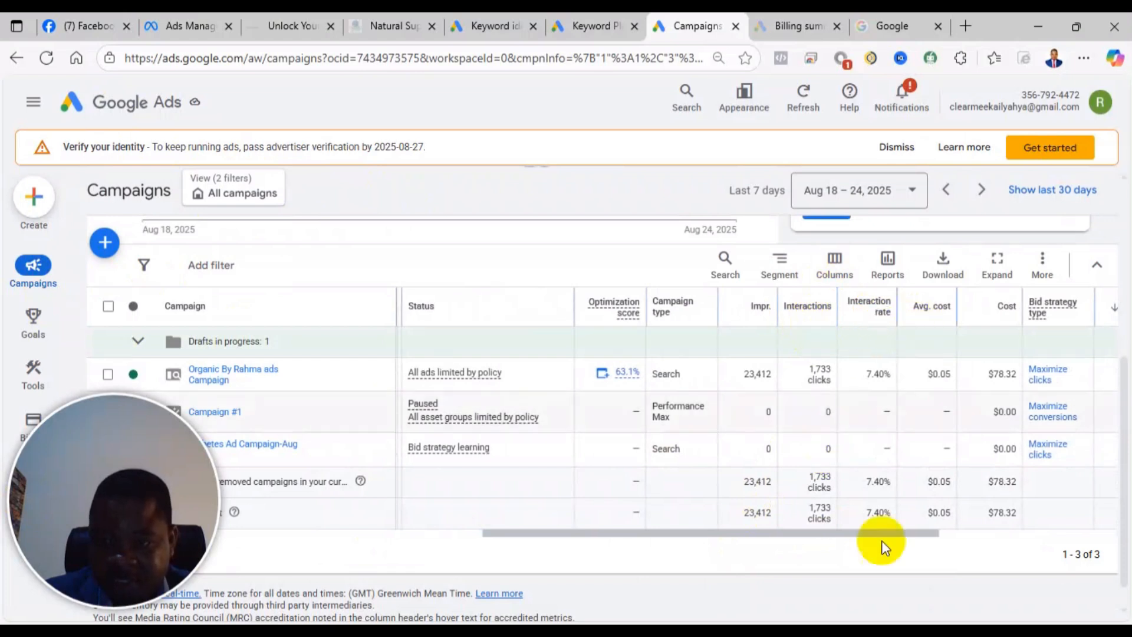
drag(871, 534, 1041, 534)
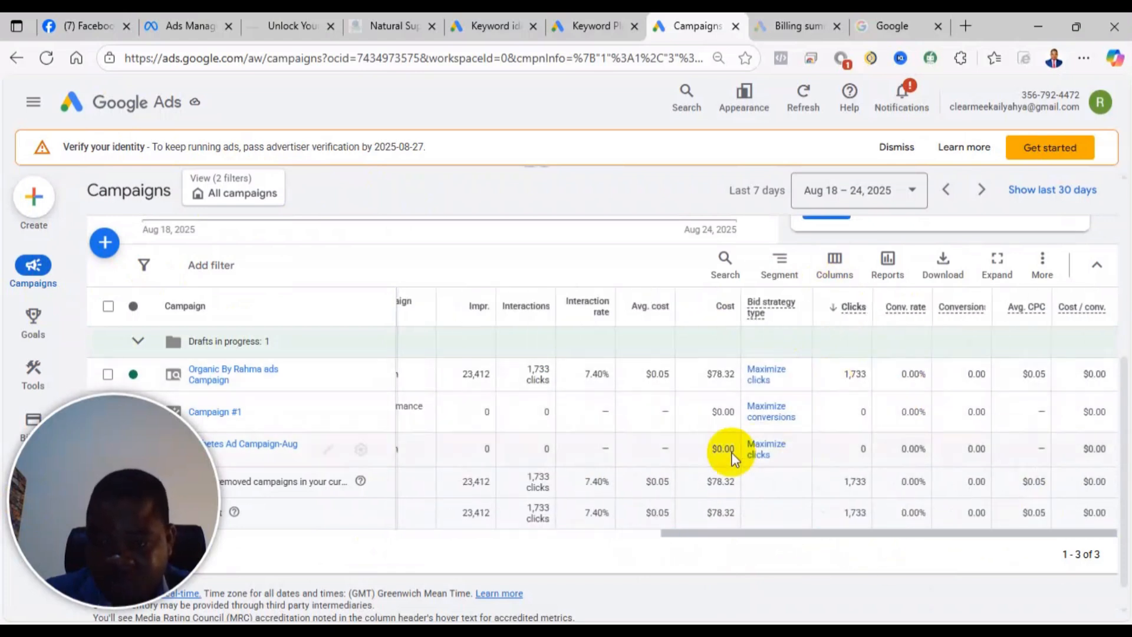